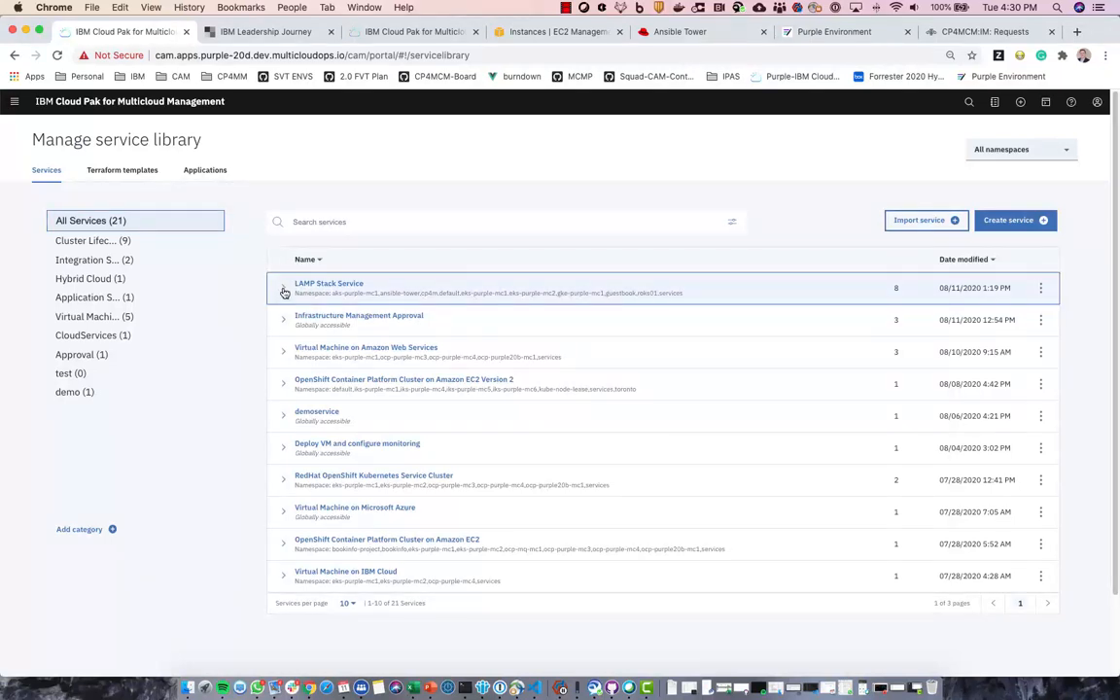
- Expand the LAMP Stack Service row to list its eight versions, 1.0.0 through 5.0.1.1
{"action": "left_click", "coordinate": [283, 290]}
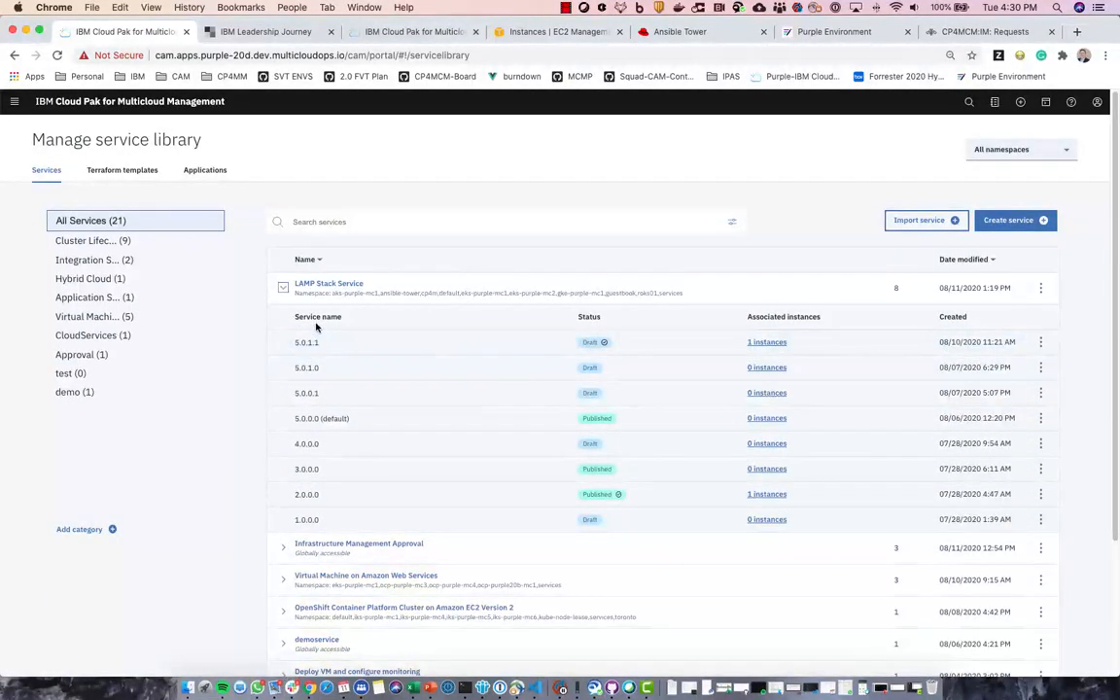
- Add LAMP Stack Service version 5.2.0.0, based on existing version 5.0.1.1
{"action": "left_click", "coordinate": [1040, 290]}
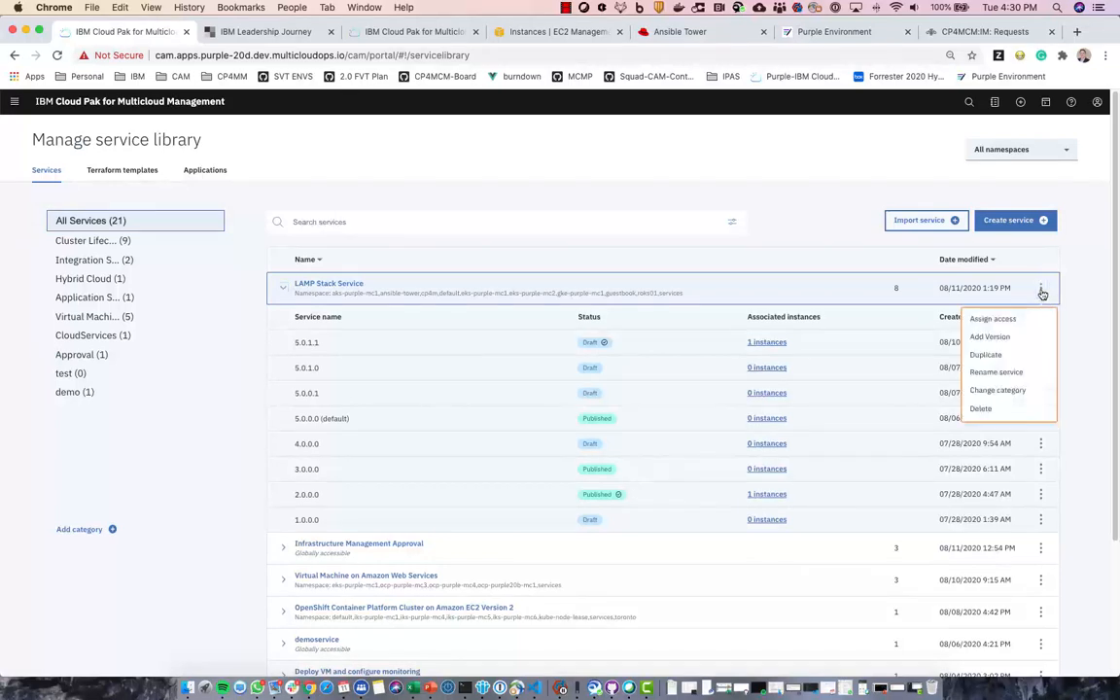
{"action": "left_click", "coordinate": [990, 336]}
{"action": "left_click", "coordinate": [454, 388]}
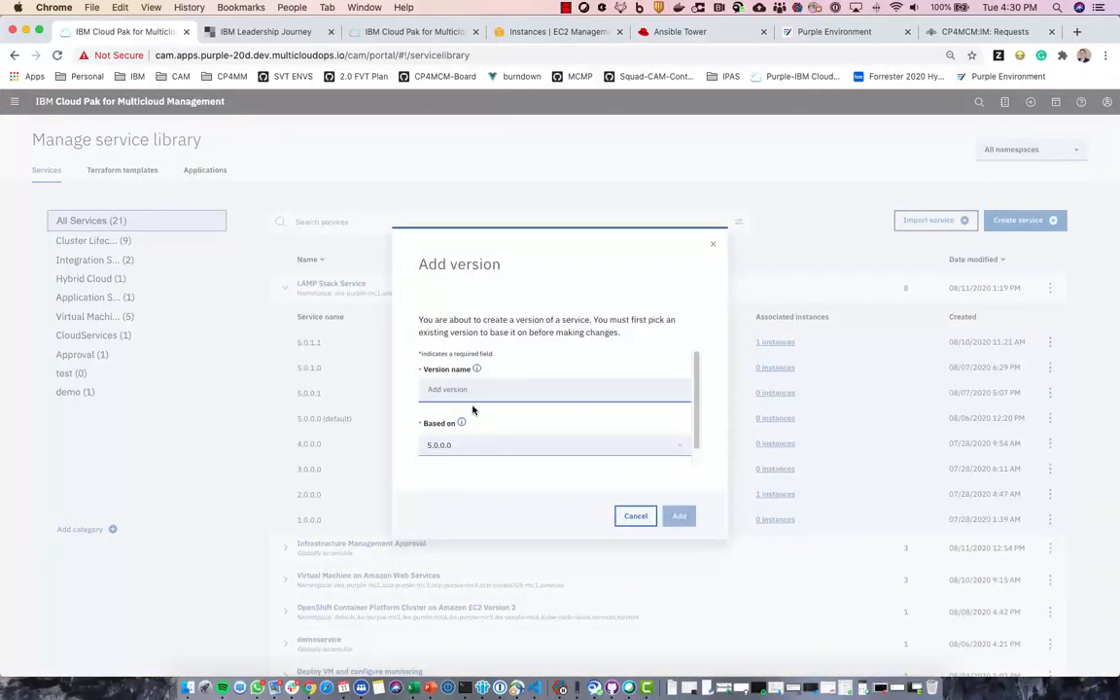
{"action": "type", "text": "5.2"}
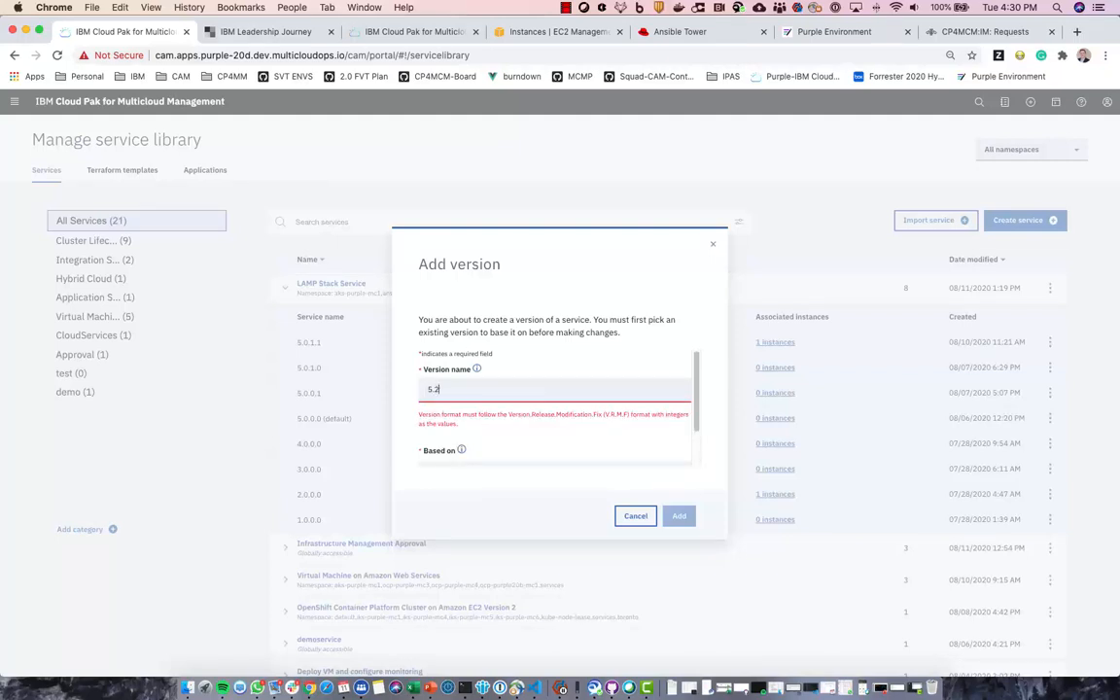
{"action": "type", "text": ".0.0"}
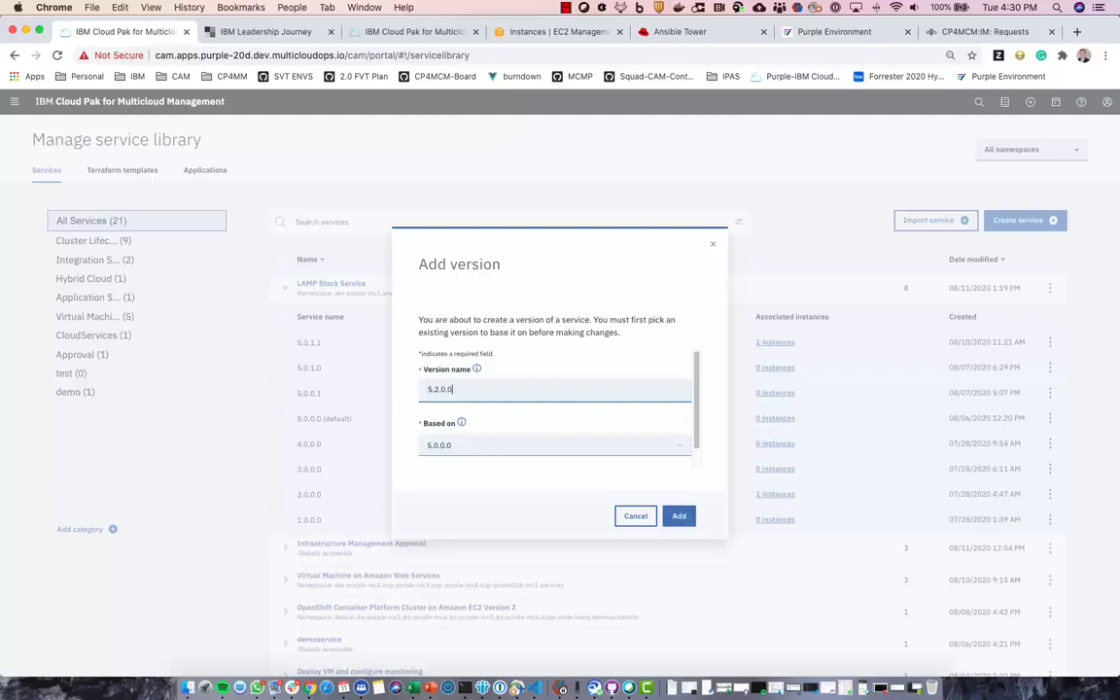
{"action": "left_click", "coordinate": [481, 446]}
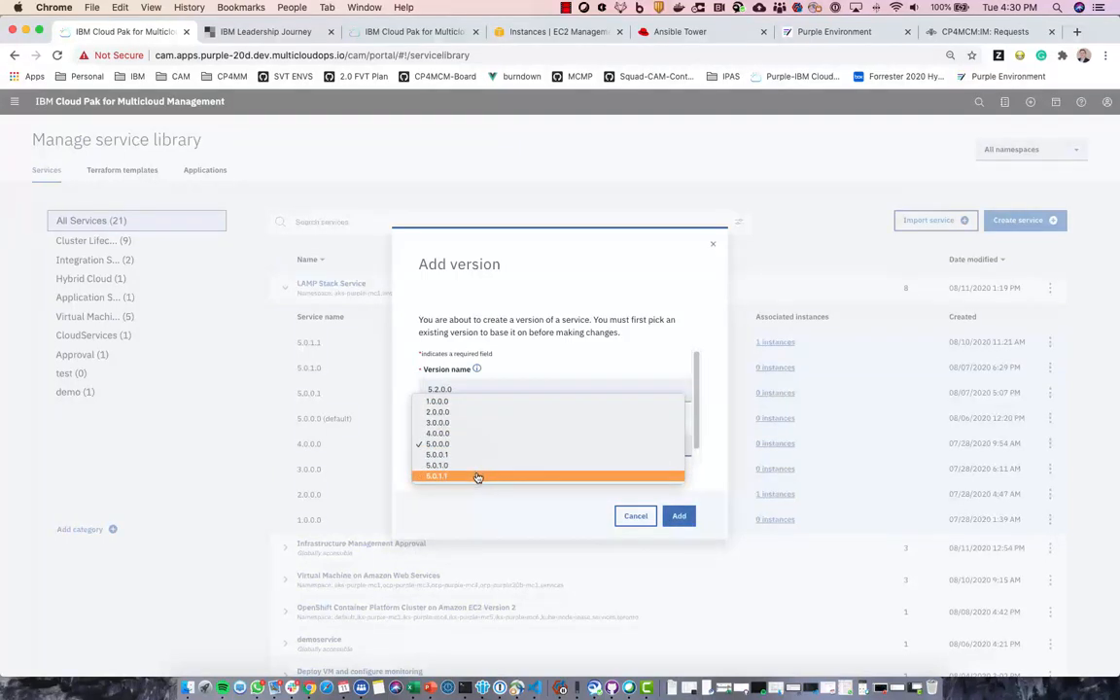
{"action": "left_click", "coordinate": [477, 477]}
{"action": "left_click", "coordinate": [689, 520]}
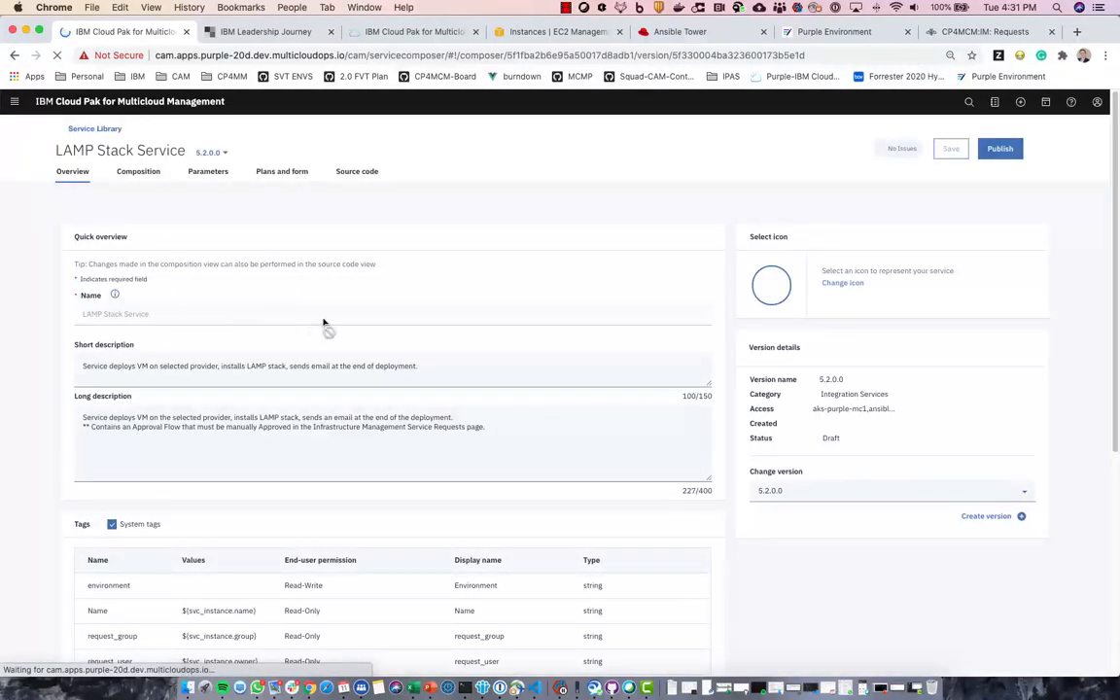
{"action": "scroll", "coordinate": [321, 324], "scroll_direction": "down", "scroll_amount": 2}
{"action": "scroll", "coordinate": [319, 321], "scroll_direction": "down", "scroll_amount": 2}
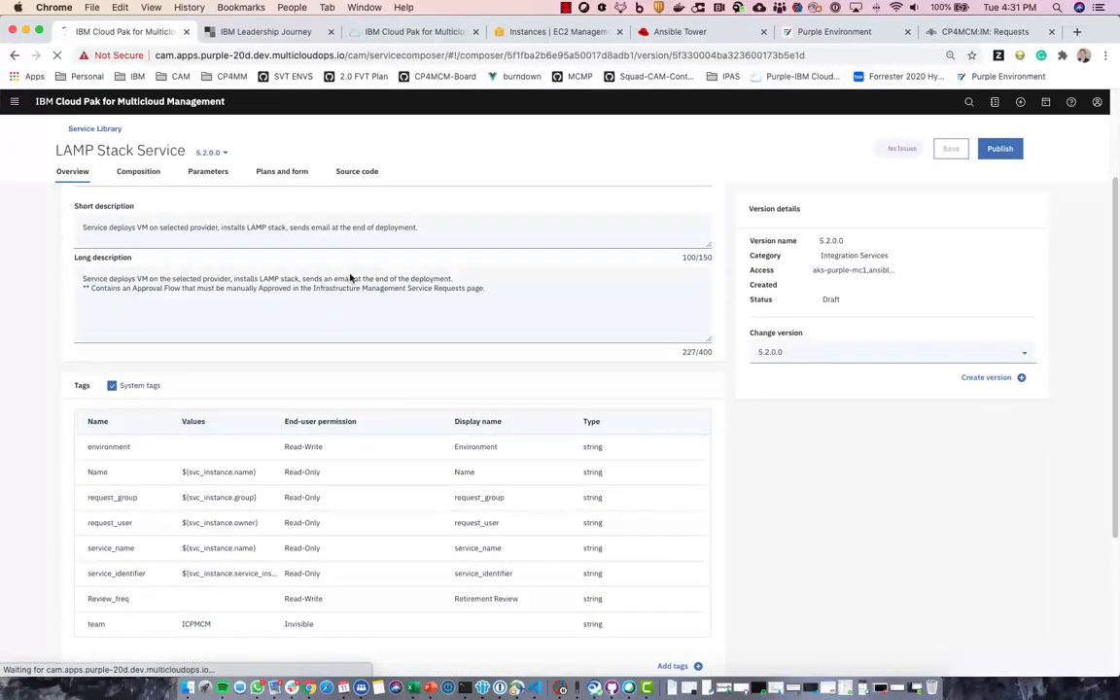
{"action": "scroll", "coordinate": [247, 324], "scroll_direction": "down", "scroll_amount": 2}
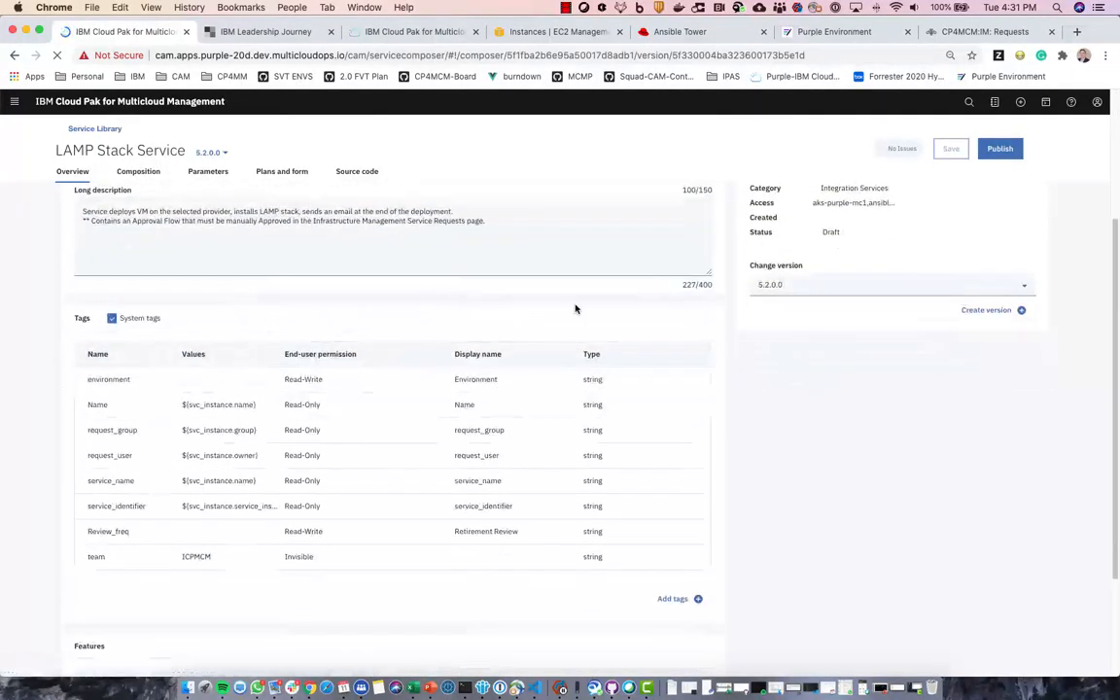
{"action": "scroll", "coordinate": [362, 459], "scroll_direction": "down", "scroll_amount": 2}
{"action": "scroll", "coordinate": [362, 459], "scroll_direction": "down", "scroll_amount": 2}
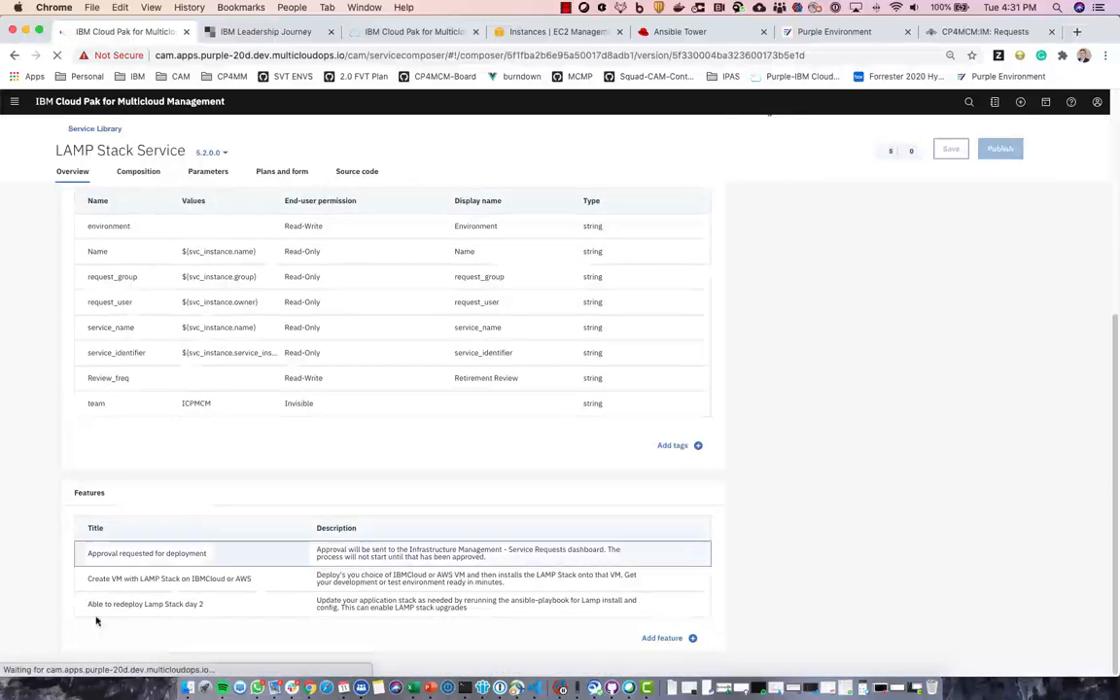
{"action": "scroll", "coordinate": [267, 494], "scroll_direction": "up", "scroll_amount": 3}
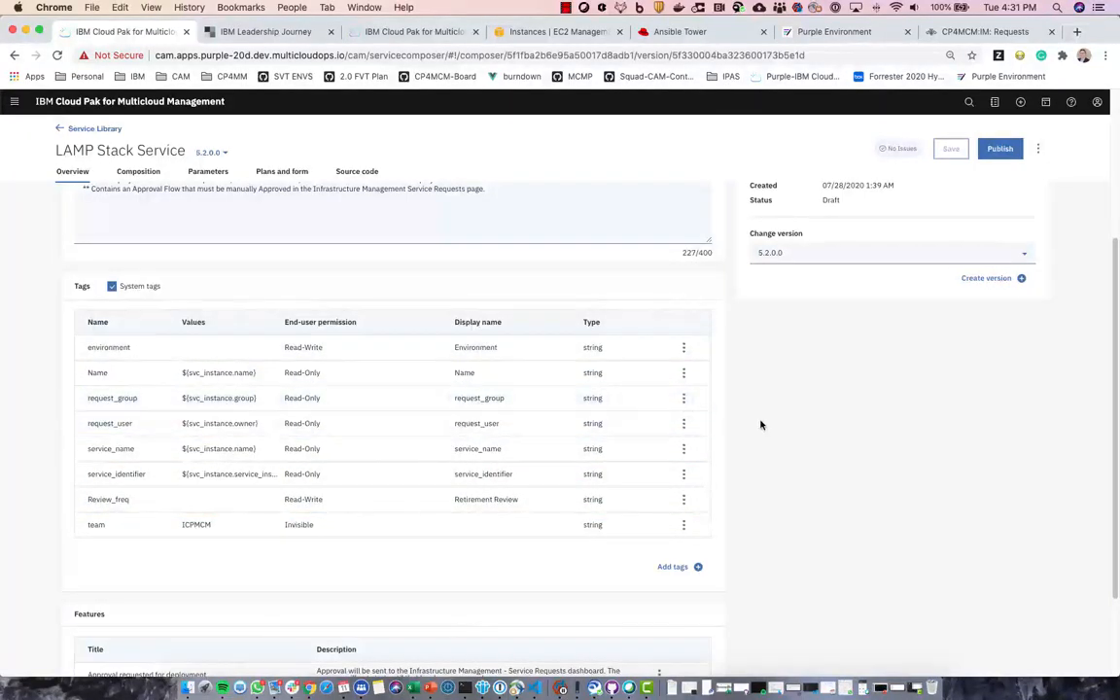
{"action": "scroll", "coordinate": [762, 425], "scroll_direction": "up", "scroll_amount": 5}
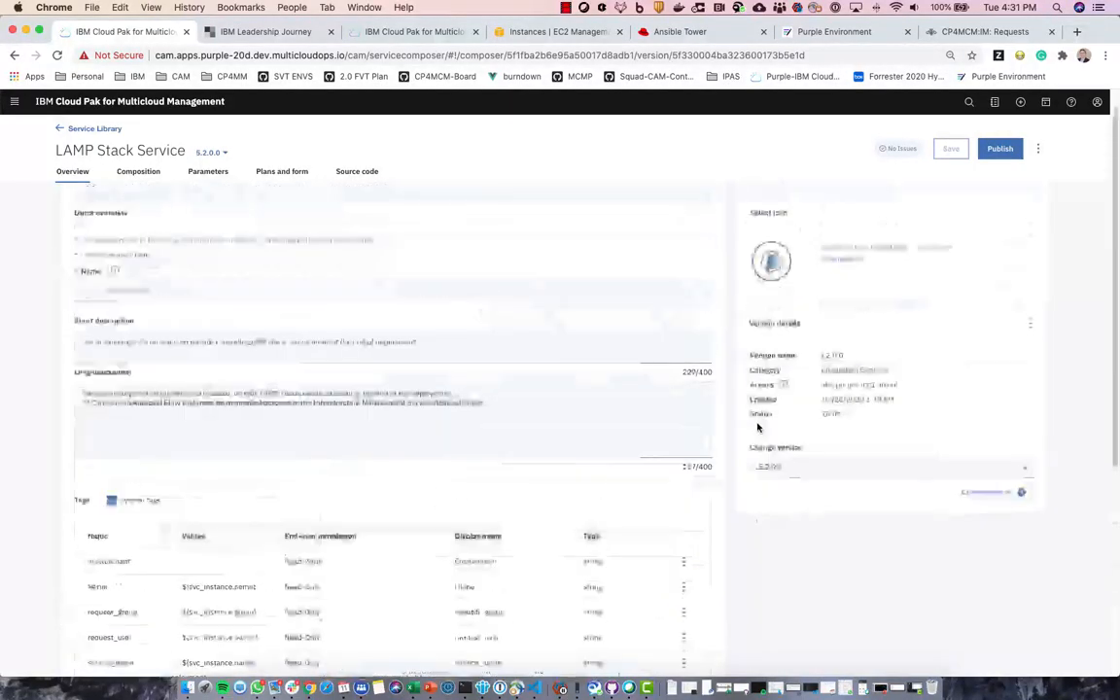
- In the Composition flow, filter components for 'sing' to show Amazon EC2 templates, then clear the filter
{"action": "left_click", "coordinate": [140, 174]}
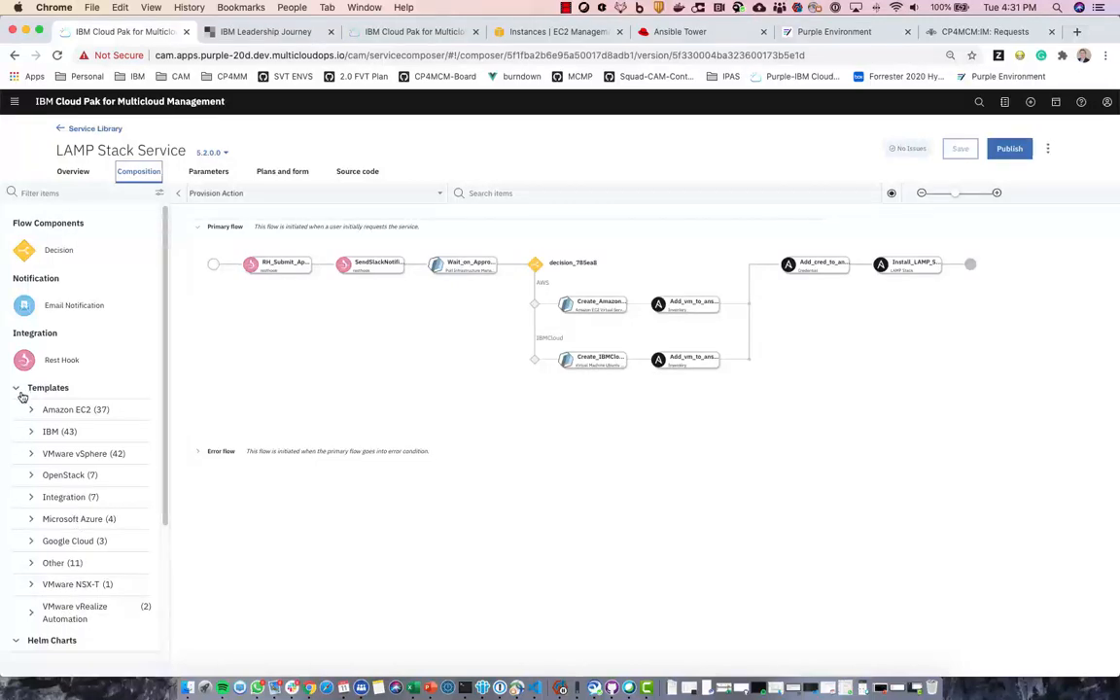
{"action": "left_click", "coordinate": [109, 193]}
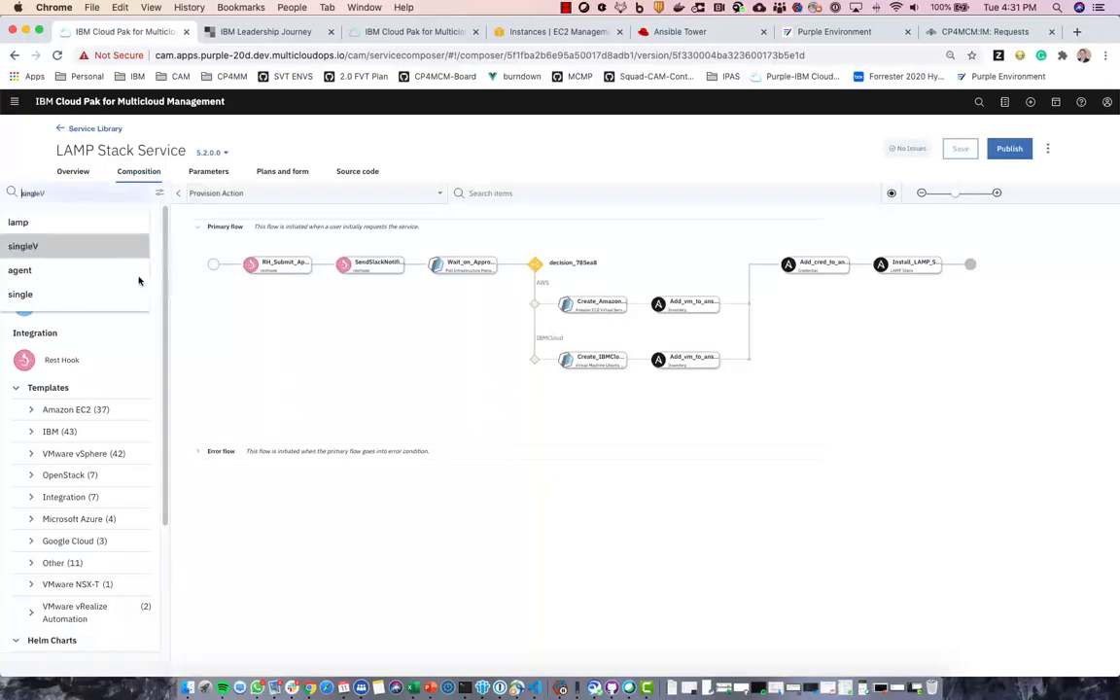
{"action": "left_click", "coordinate": [188, 417]}
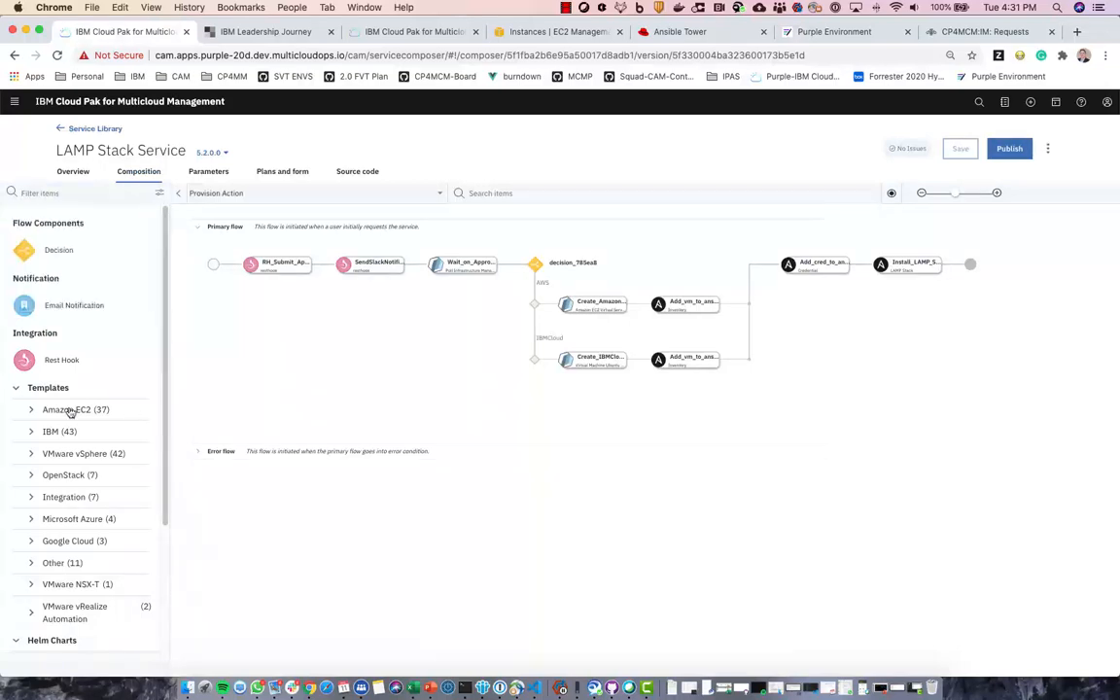
{"action": "left_click", "coordinate": [35, 193]}
{"action": "type", "text": "sinf"}
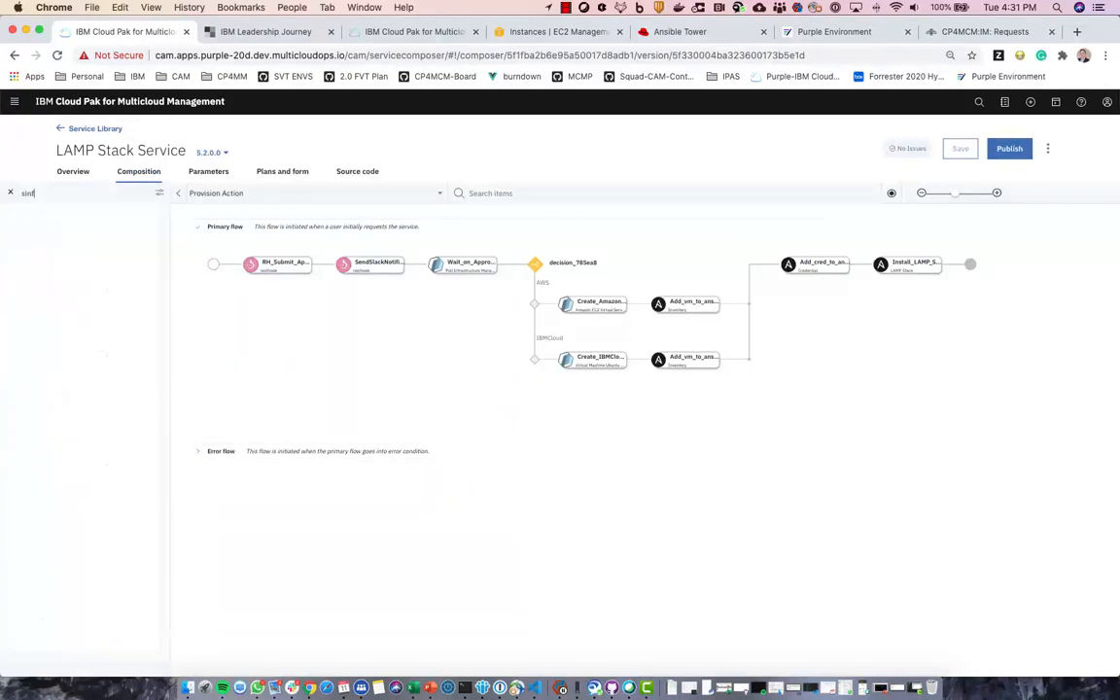
{"action": "key", "text": "BackSpace"}
{"action": "type", "text": "g"}
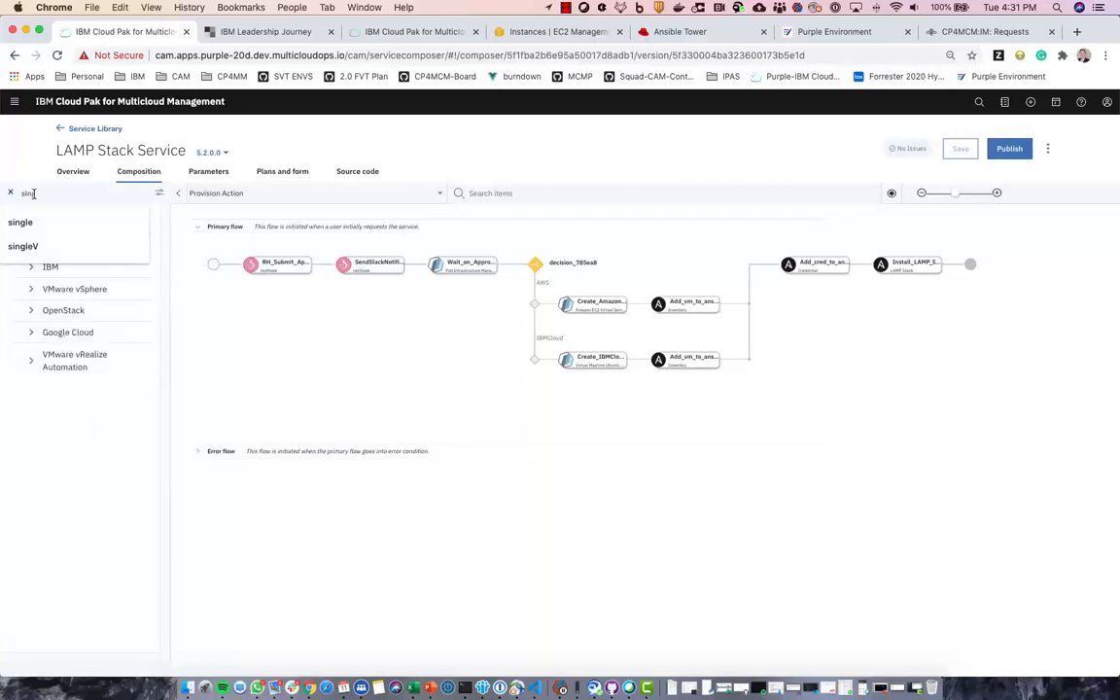
{"action": "left_click", "coordinate": [237, 487]}
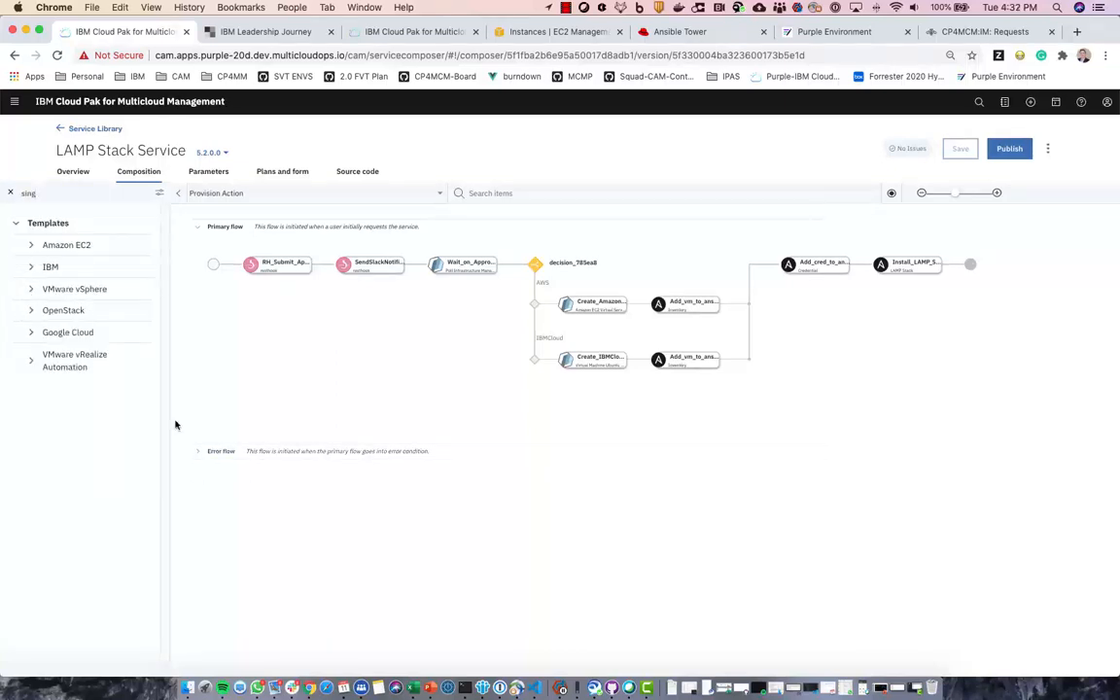
{"action": "left_click", "coordinate": [33, 250]}
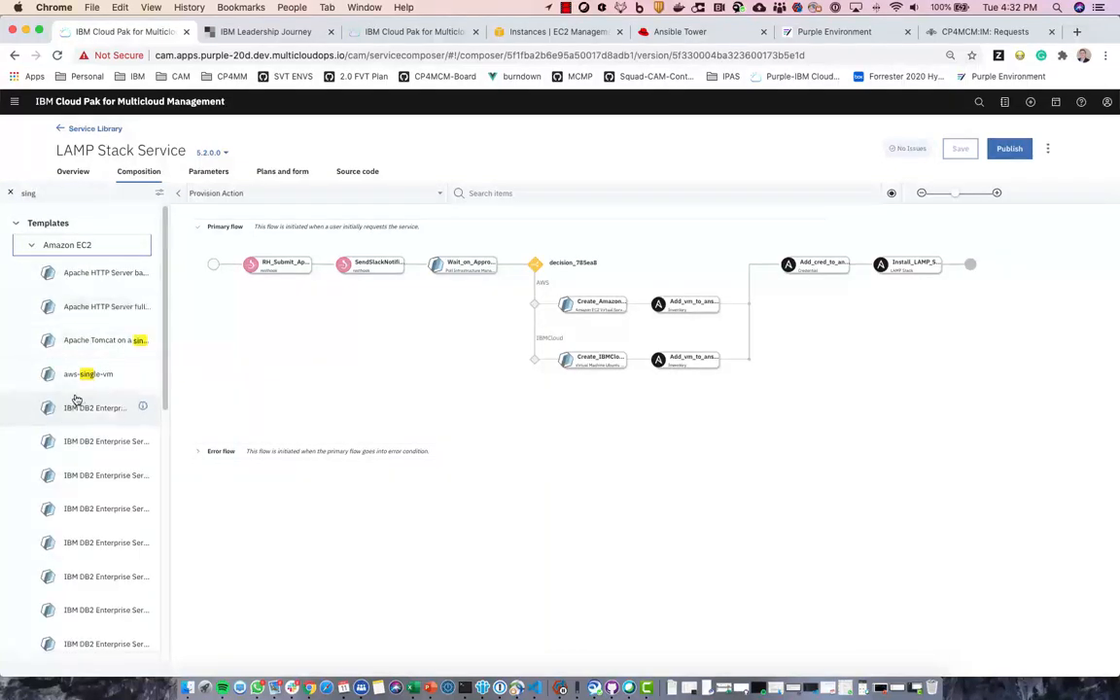
{"action": "left_click", "coordinate": [82, 197]}
{"action": "left_click", "coordinate": [10, 192]}
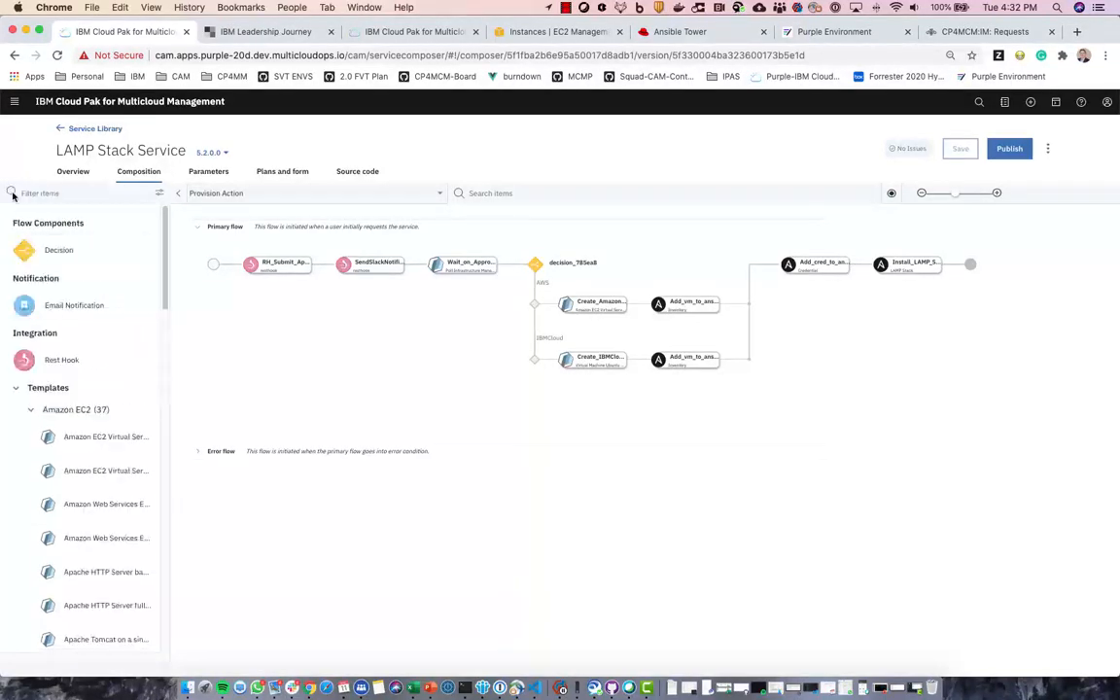
- Collapse the Templates and Helm Charts groups and browse the Ansible job templates
{"action": "left_click", "coordinate": [20, 389]}
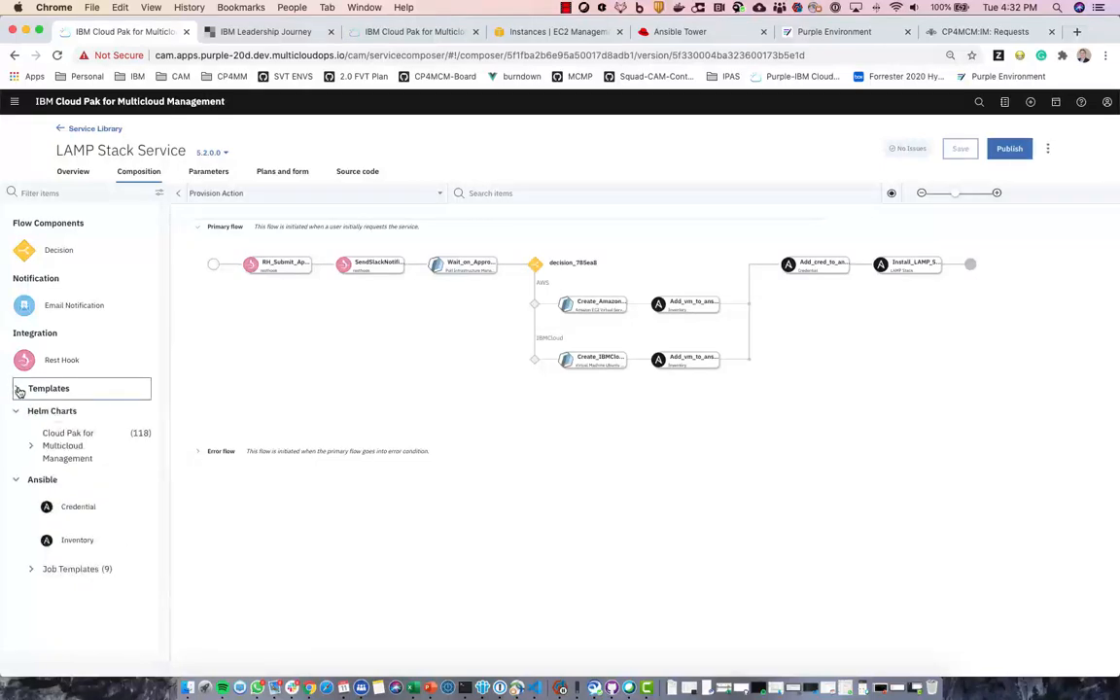
{"action": "left_click", "coordinate": [31, 444]}
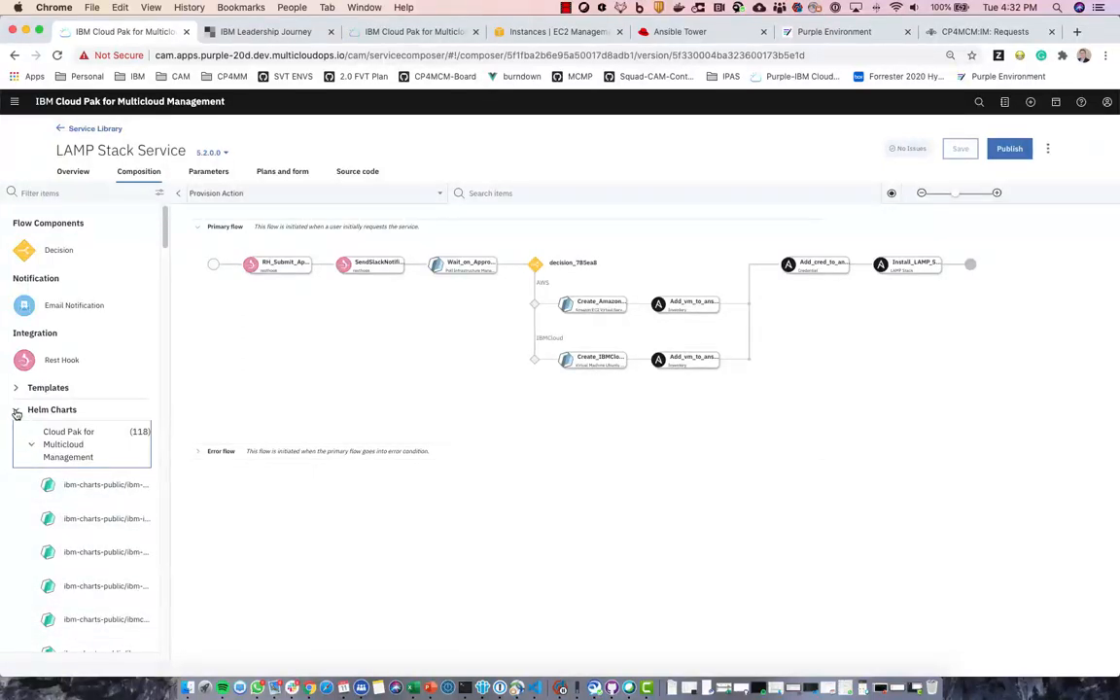
{"action": "left_click", "coordinate": [16, 413]}
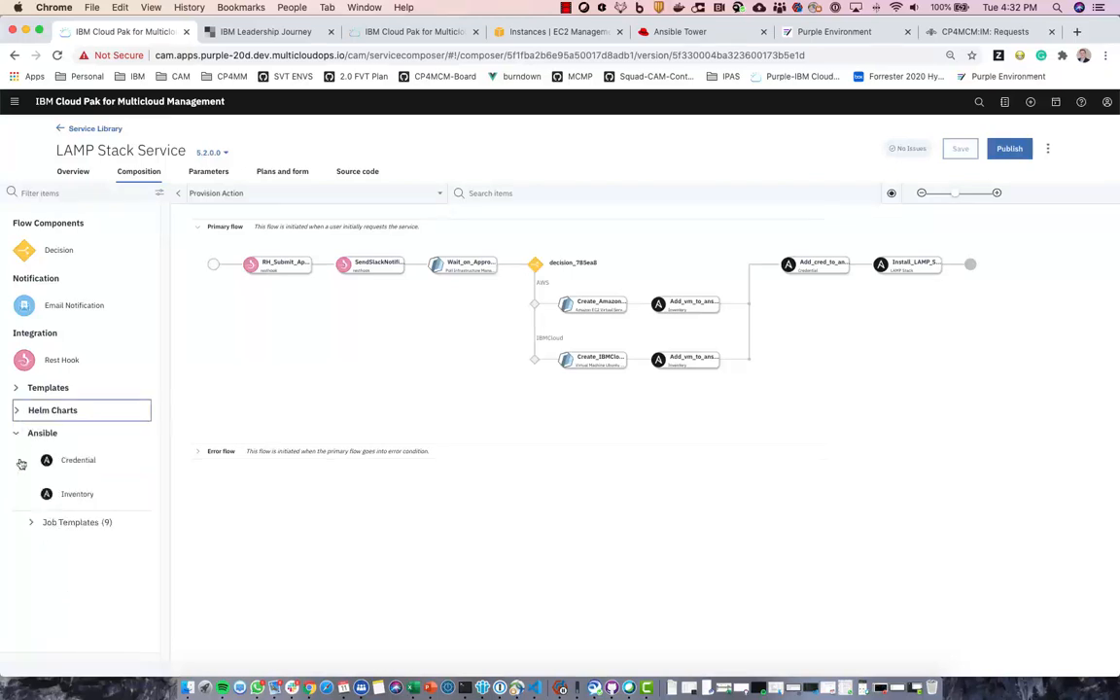
{"action": "left_click", "coordinate": [31, 523]}
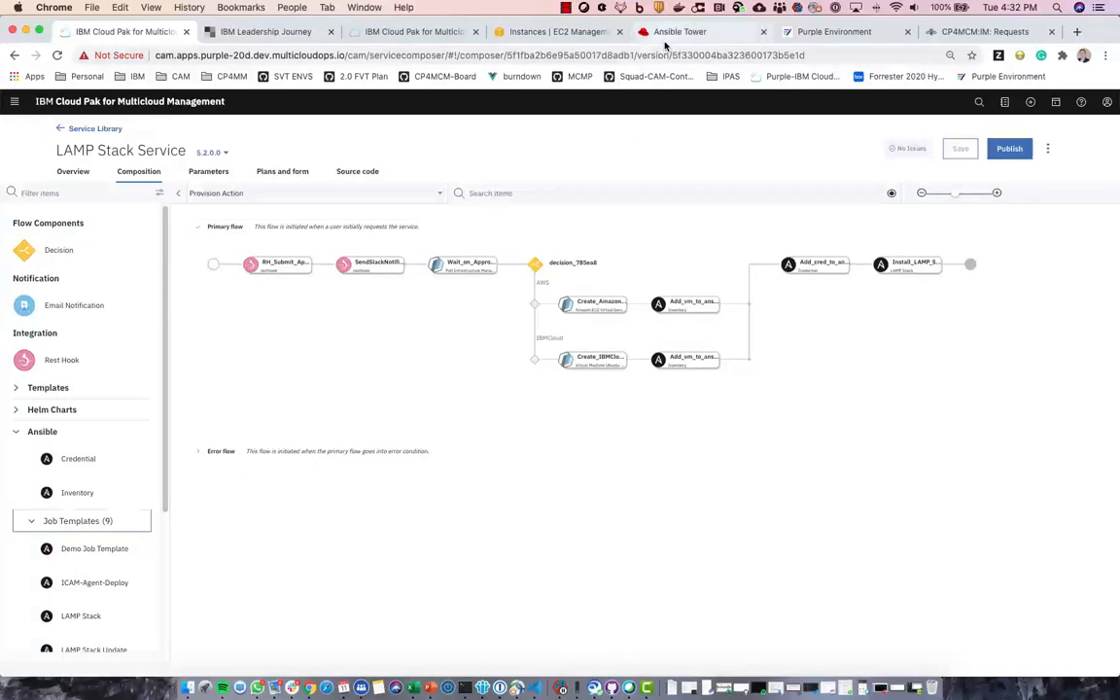
{"action": "scroll", "coordinate": [72, 570], "scroll_direction": "down", "scroll_amount": 3}
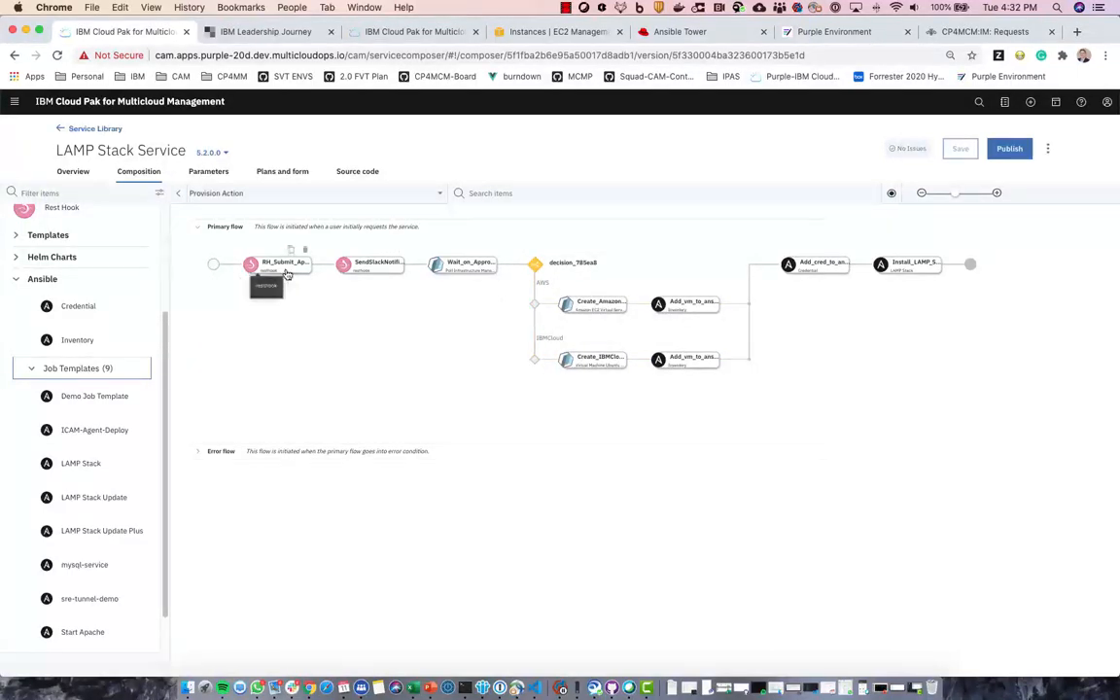
{"action": "scroll", "coordinate": [151, 398], "scroll_direction": "up", "scroll_amount": 3}
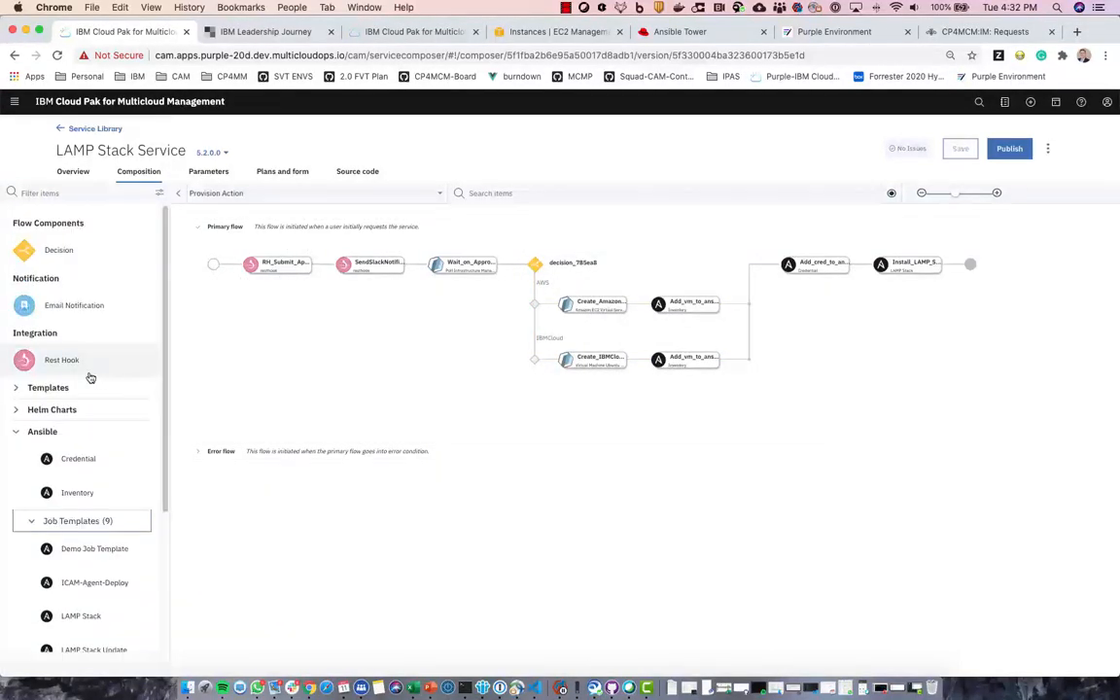
- Open the RH_Submit_Approval rest hook's settings and scroll the flow canvas sideways
{"action": "left_click", "coordinate": [289, 266]}
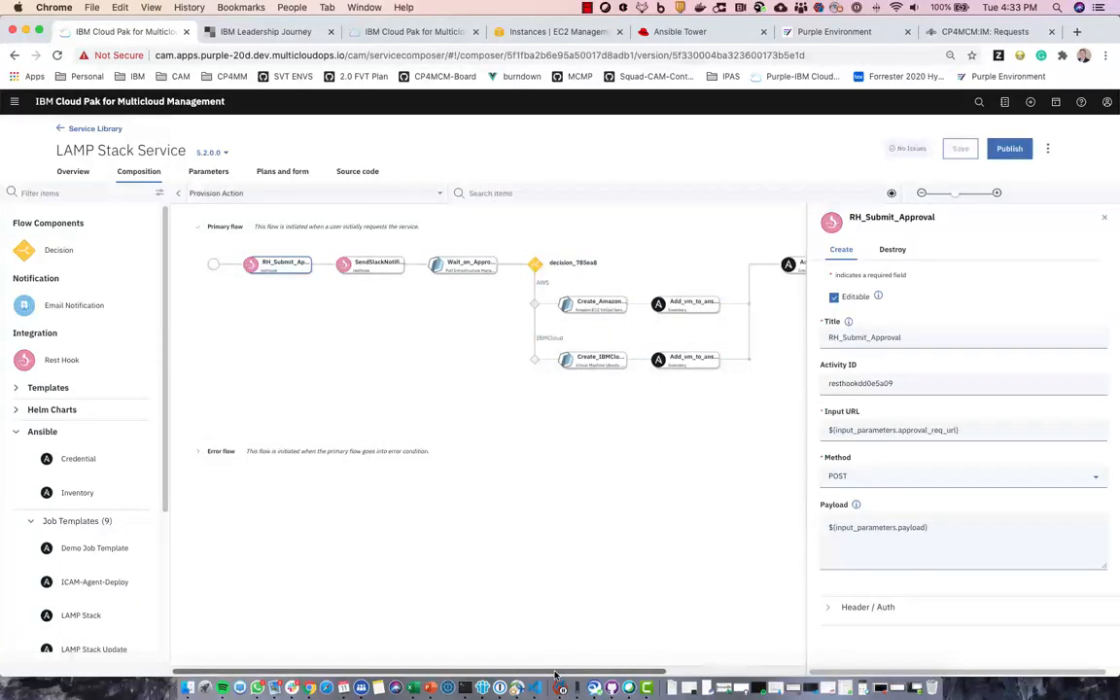
{"action": "left_click_drag", "start_coordinate": [550, 672], "coordinate": [658, 665]}
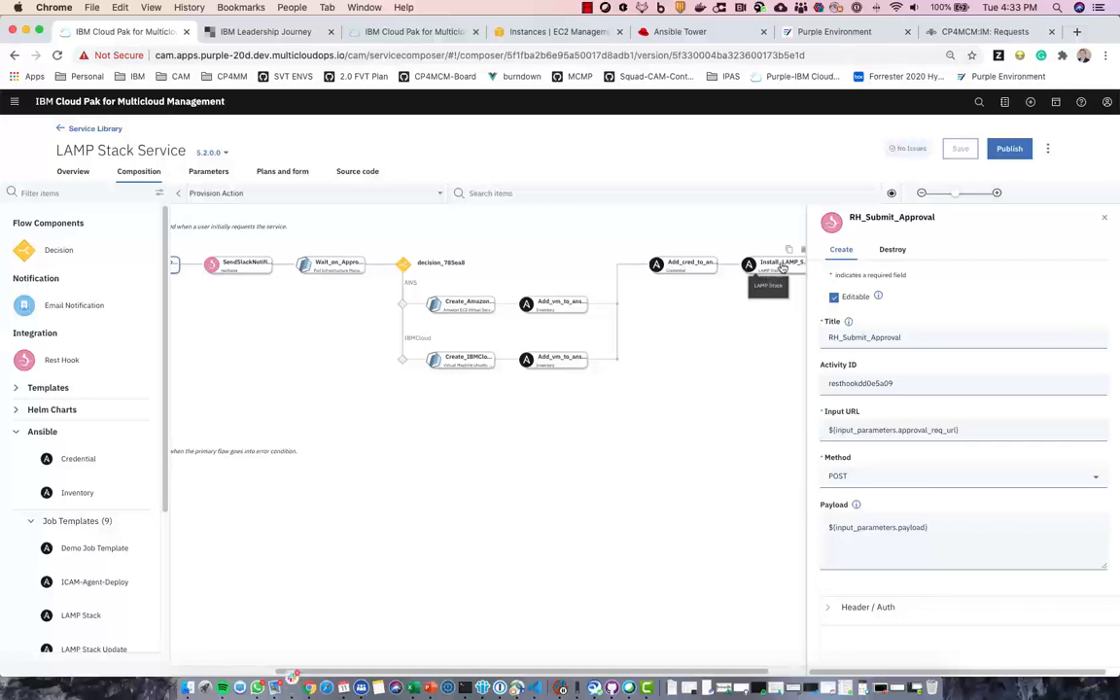
{"action": "left_click", "coordinate": [443, 196]}
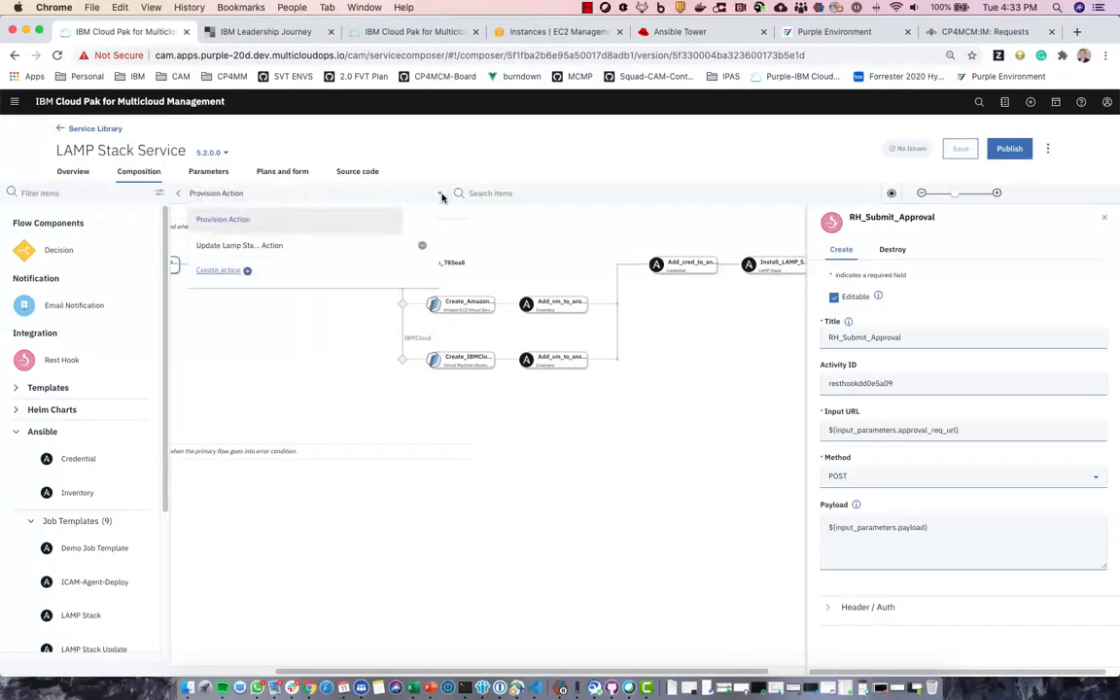
{"action": "left_click", "coordinate": [223, 248]}
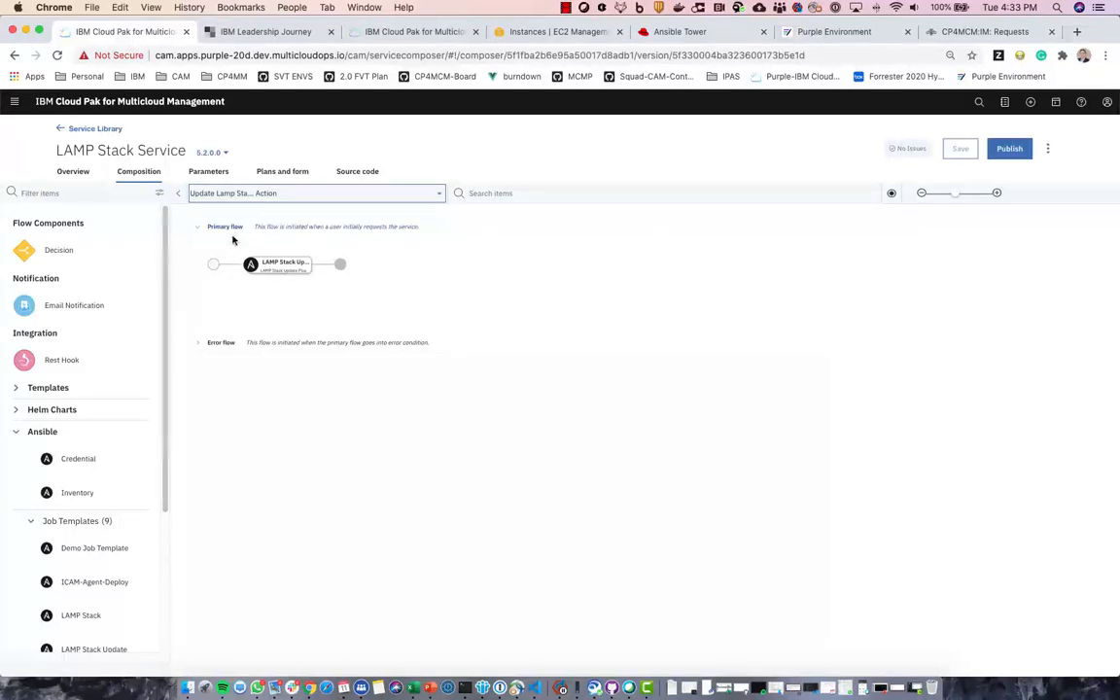
{"action": "mouse_move", "coordinate": [282, 264]}
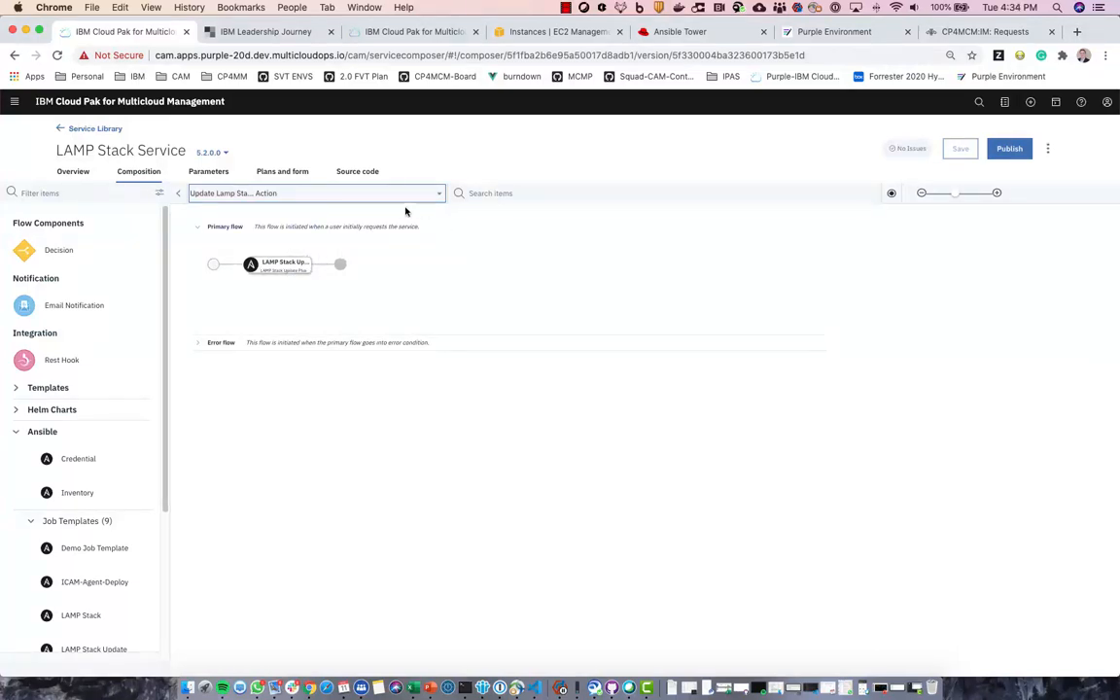
- View the Provision Action's input parameters, scrolling down to aws_image_size t2.small and slack_webhook
{"action": "left_click", "coordinate": [216, 173]}
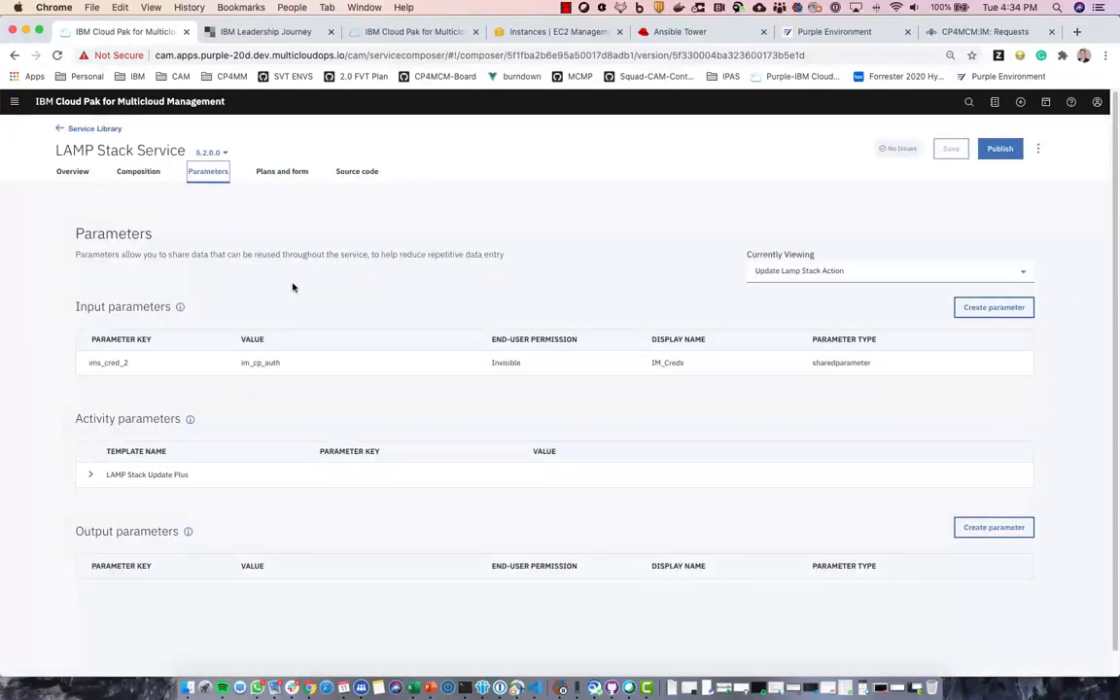
{"action": "left_click", "coordinate": [853, 275]}
{"action": "left_click", "coordinate": [836, 260]}
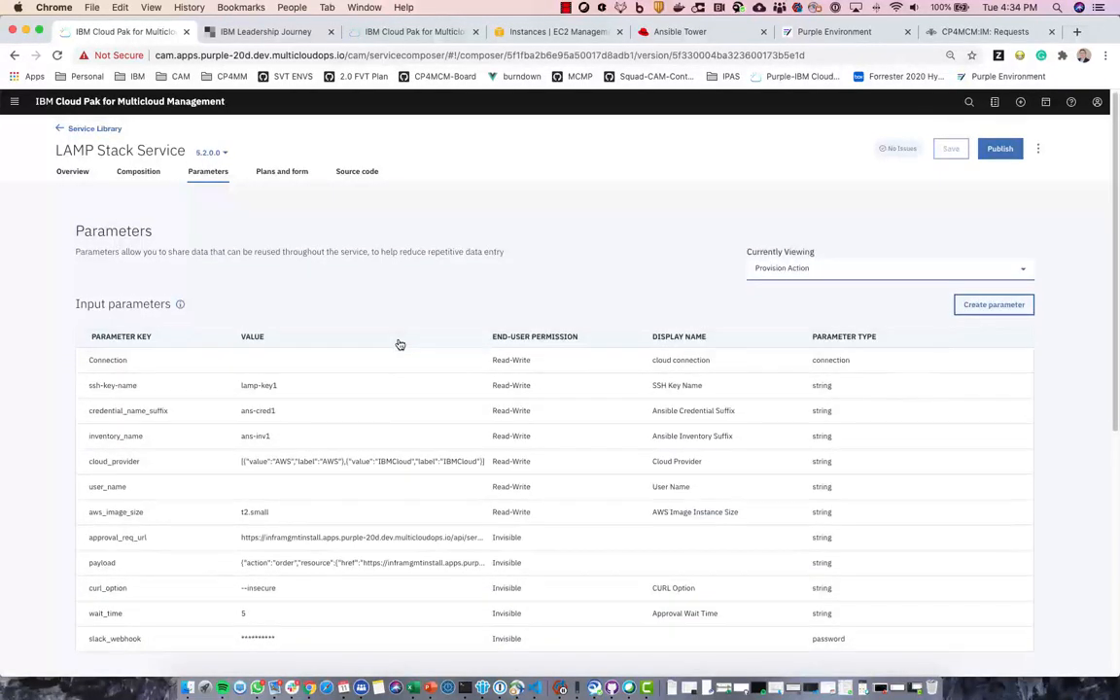
{"action": "scroll", "coordinate": [401, 340], "scroll_direction": "down", "scroll_amount": 2}
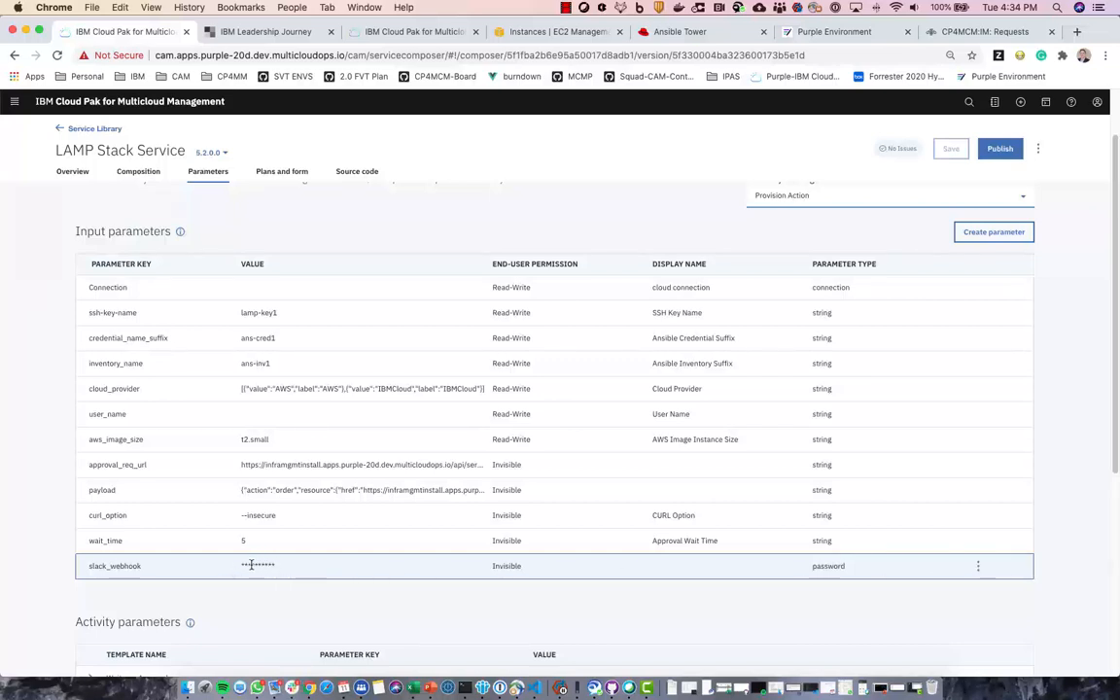
- In the JSON source, select the slack_webhook default value string, then return to the top
{"action": "left_click", "coordinate": [369, 173]}
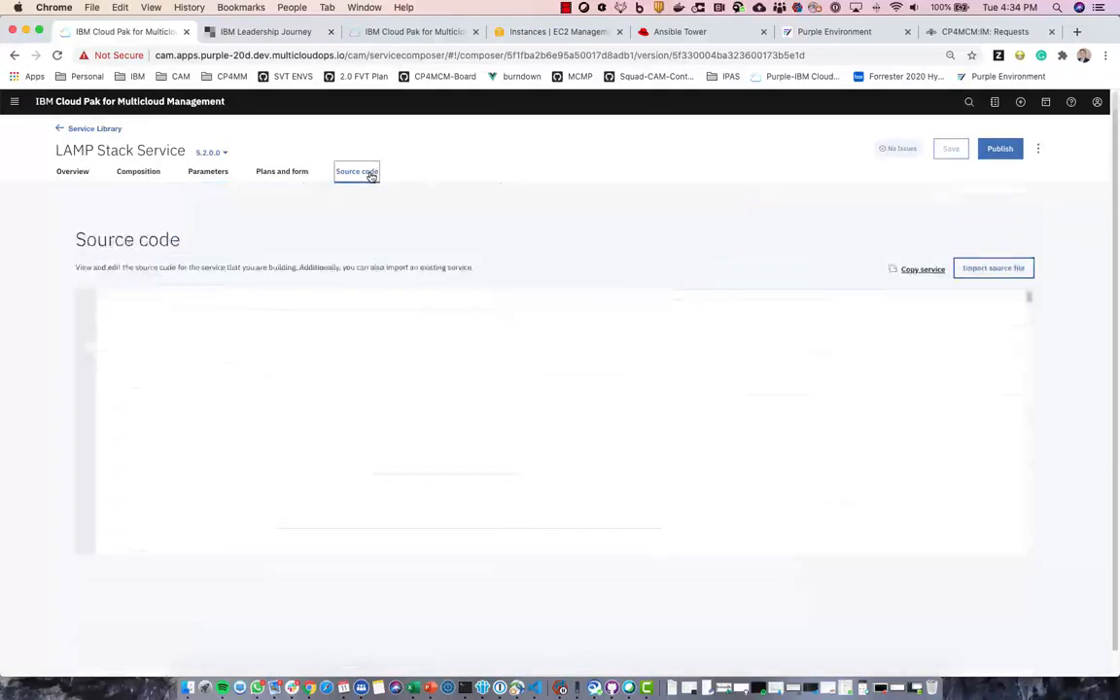
{"action": "left_click_drag", "start_coordinate": [1028, 295], "coordinate": [1027, 584]}
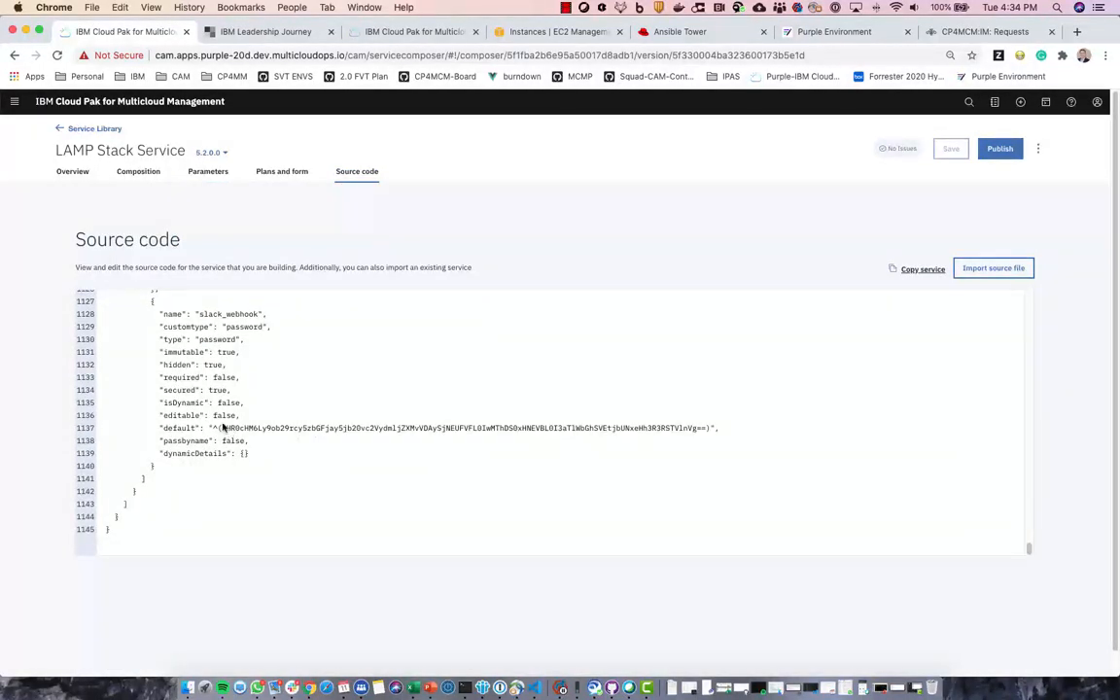
{"action": "left_click_drag", "start_coordinate": [213, 430], "coordinate": [710, 430]}
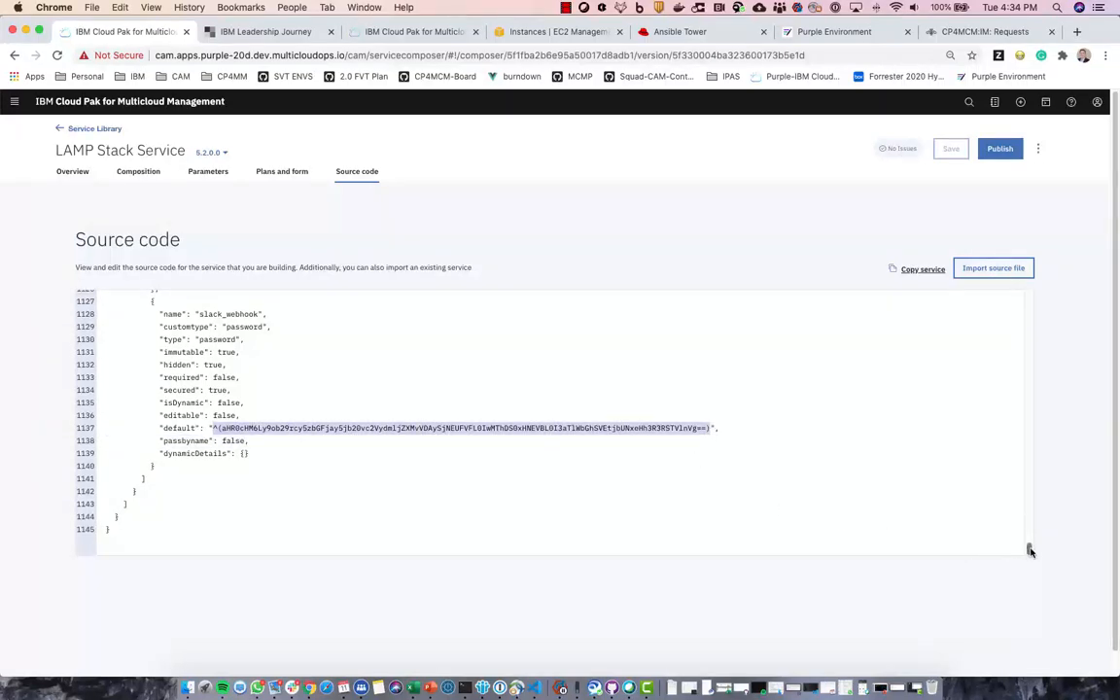
{"action": "left_click_drag", "start_coordinate": [1030, 552], "coordinate": [1033, 295]}
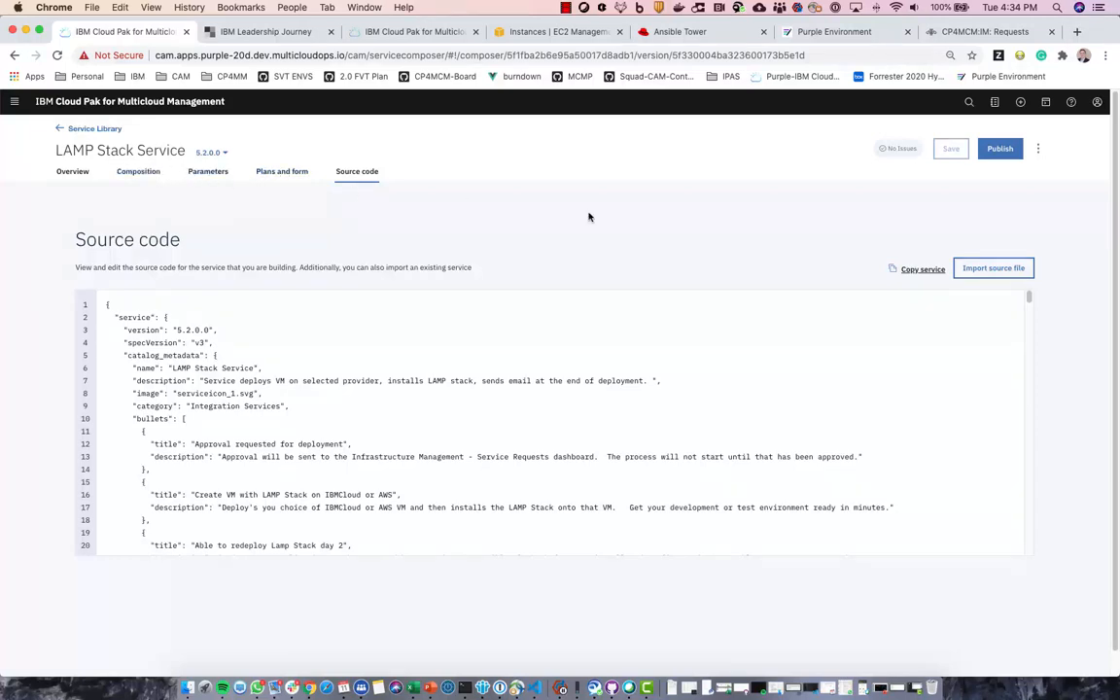
- Go back to the Composition flow and start a Test deploy of the service
{"action": "left_click", "coordinate": [142, 173]}
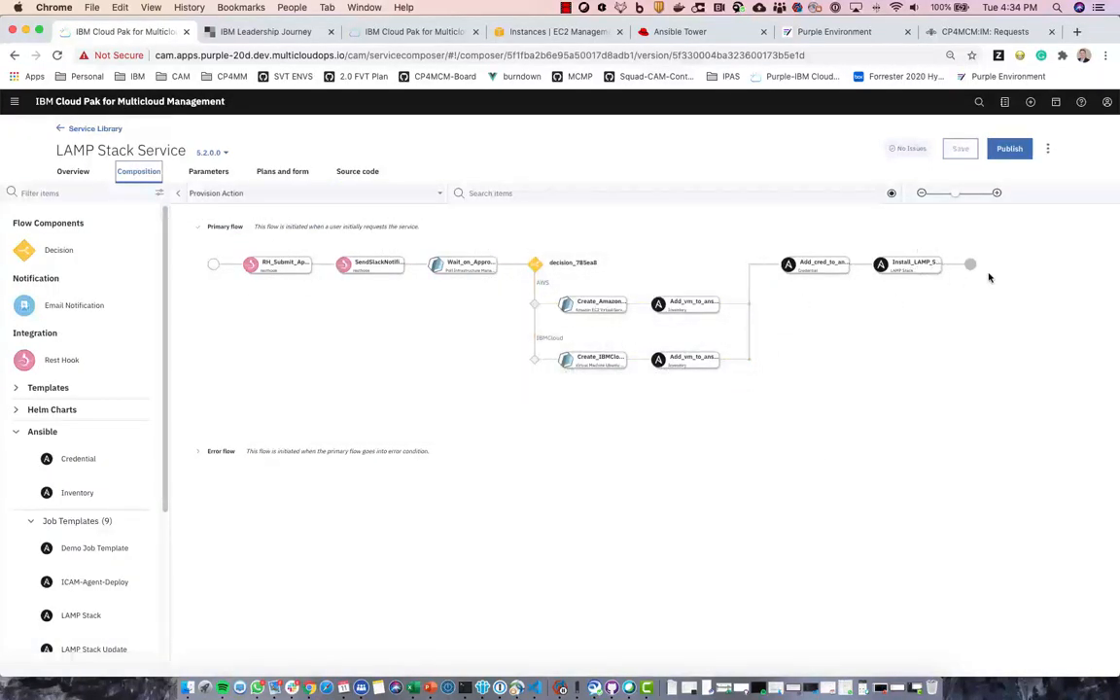
{"action": "left_click", "coordinate": [1049, 151]}
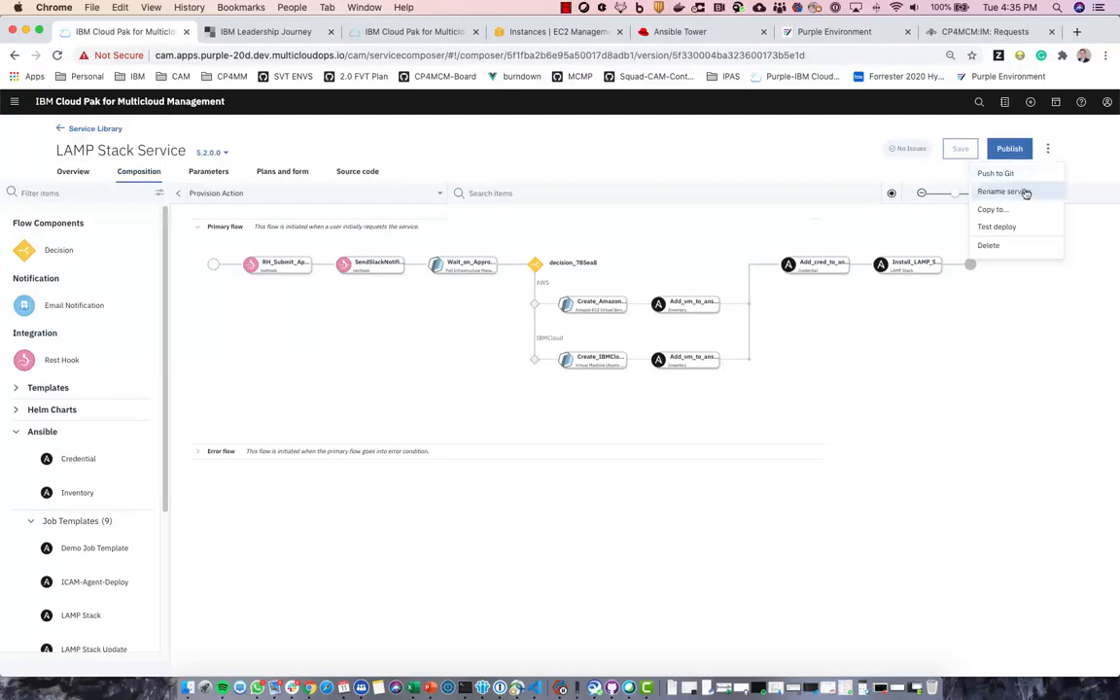
{"action": "left_click", "coordinate": [997, 227]}
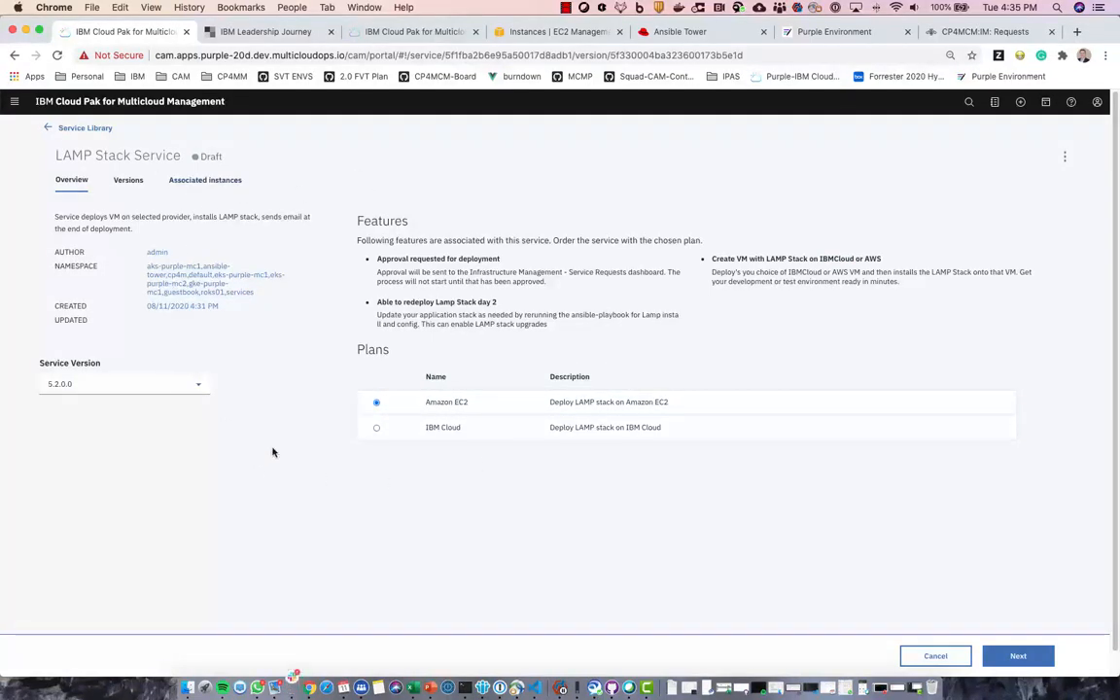
- Proceed with the selected Amazon EC2 plan to the Deploy a service form
{"action": "left_click", "coordinate": [1018, 657]}
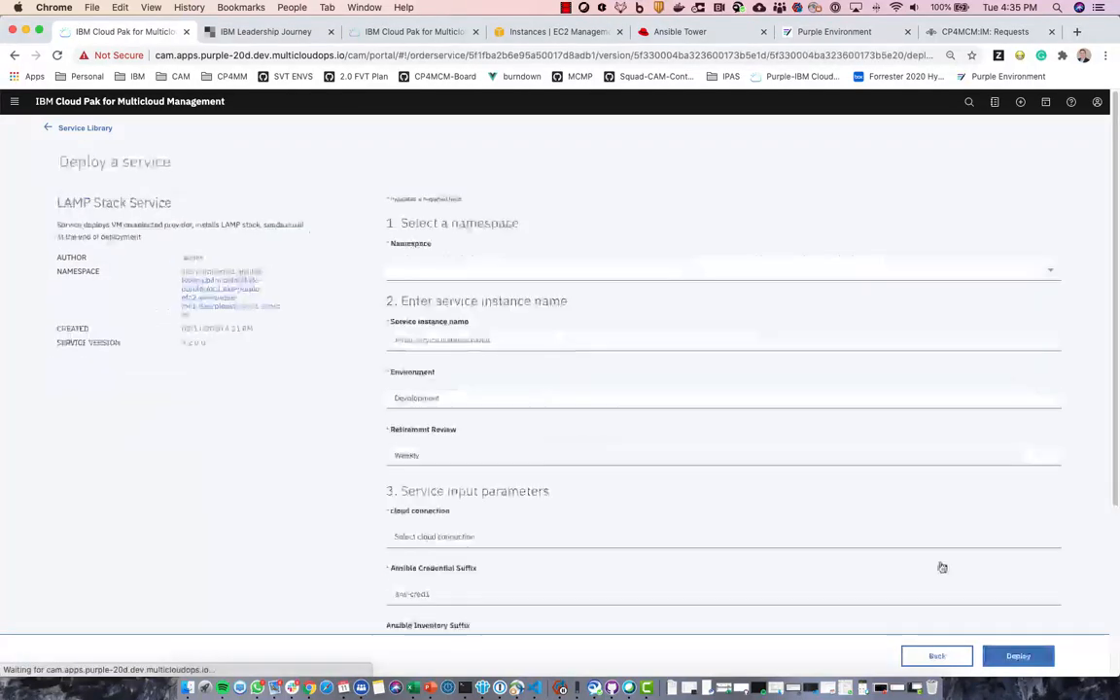
- Fill in namespace default, instance name Demo-of-service1, and environment Test
{"action": "left_click", "coordinate": [430, 271]}
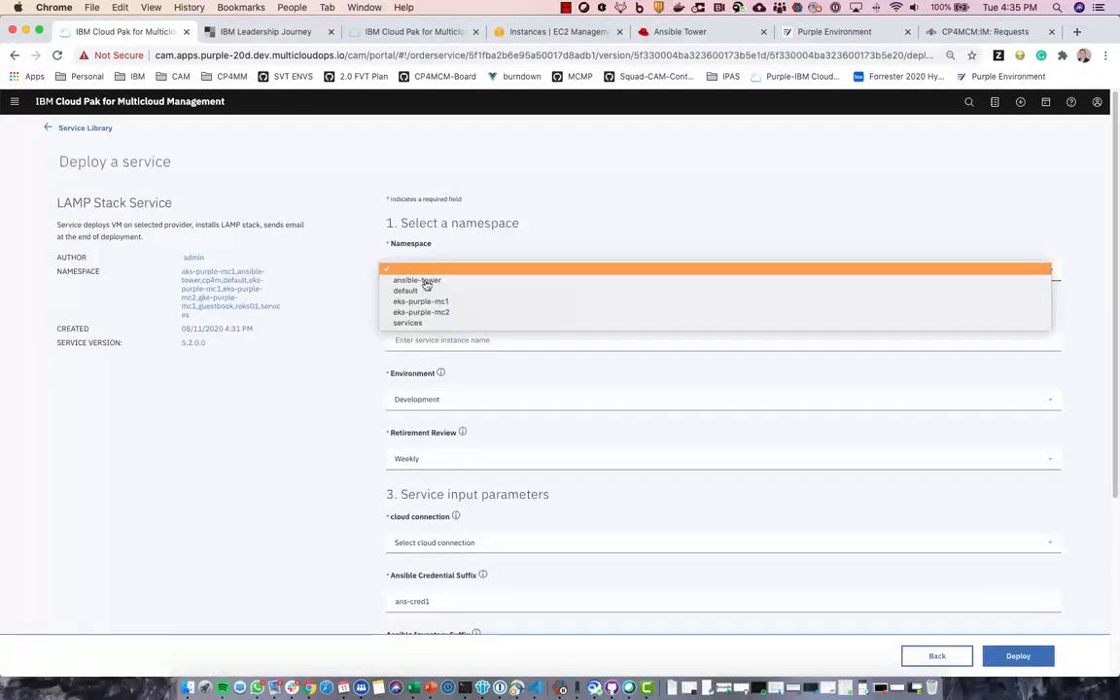
{"action": "left_click", "coordinate": [424, 299]}
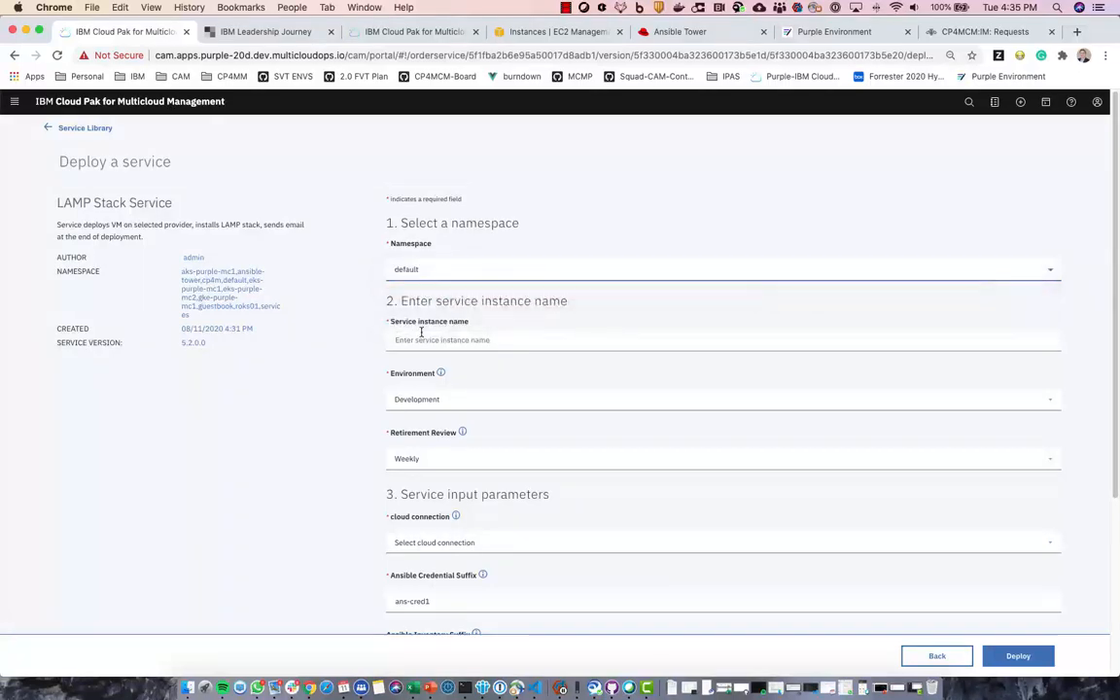
{"action": "left_click", "coordinate": [414, 339]}
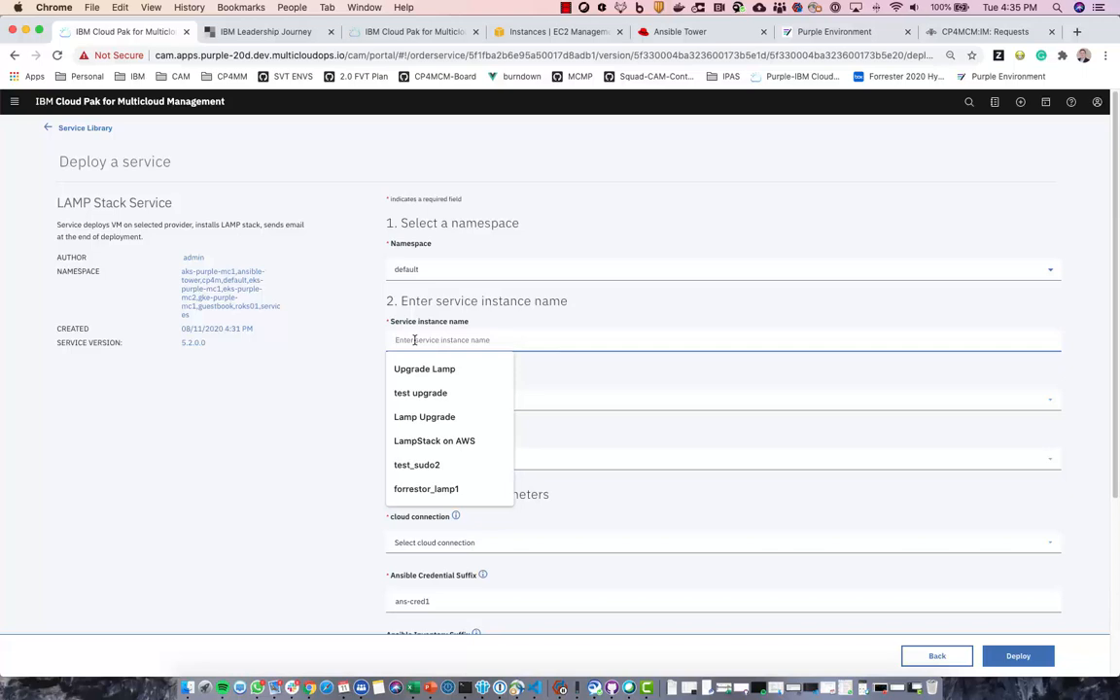
{"action": "type", "text": "Demo-of-service1"}
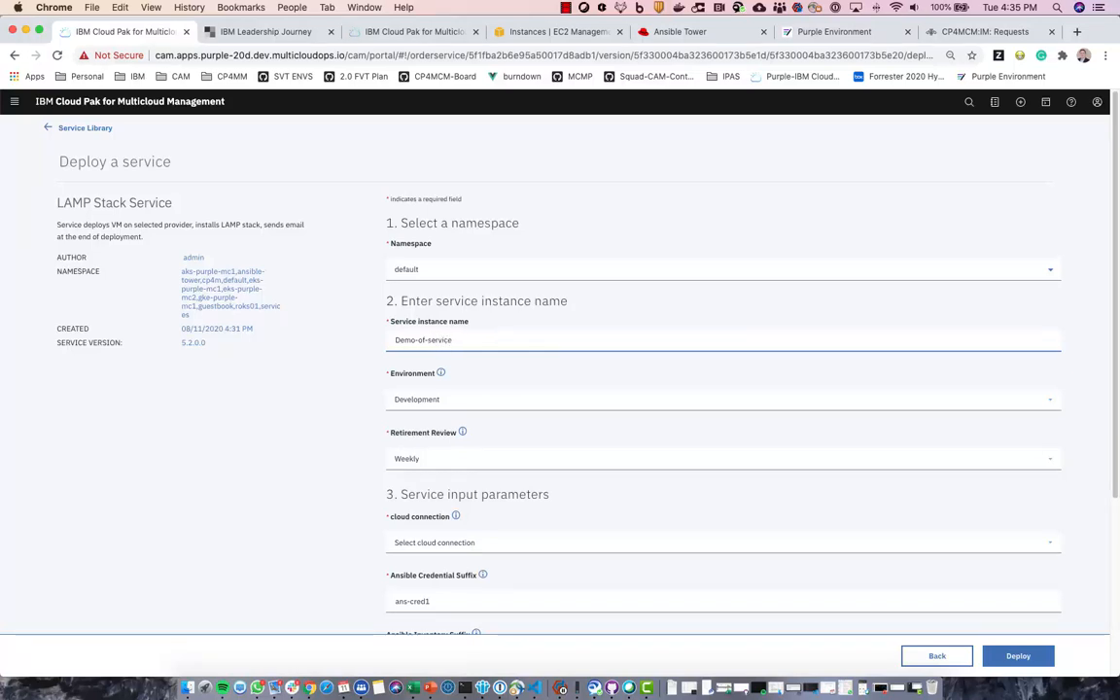
{"action": "left_click", "coordinate": [445, 401]}
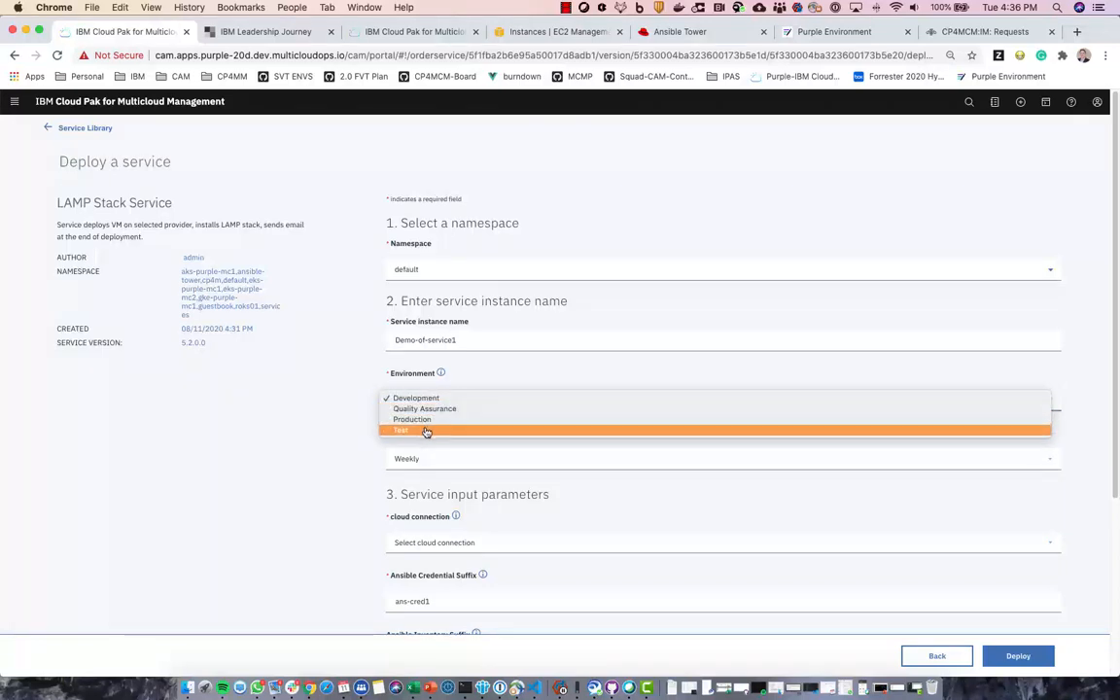
{"action": "left_click", "coordinate": [426, 431]}
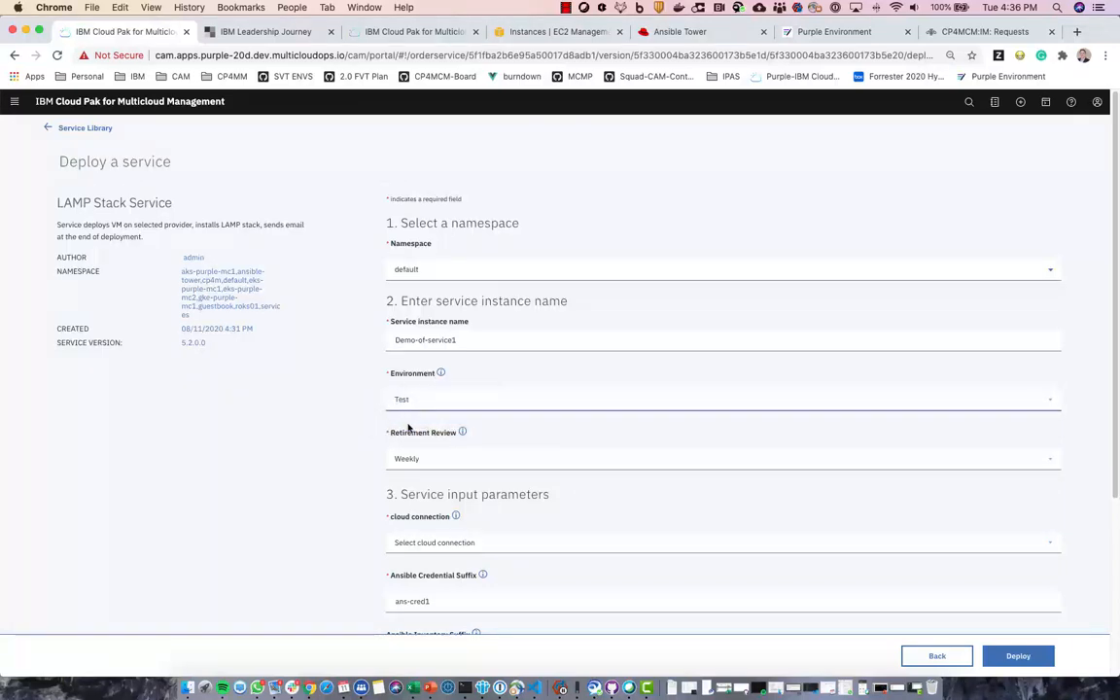
{"action": "scroll", "coordinate": [348, 384], "scroll_direction": "down", "scroll_amount": 2}
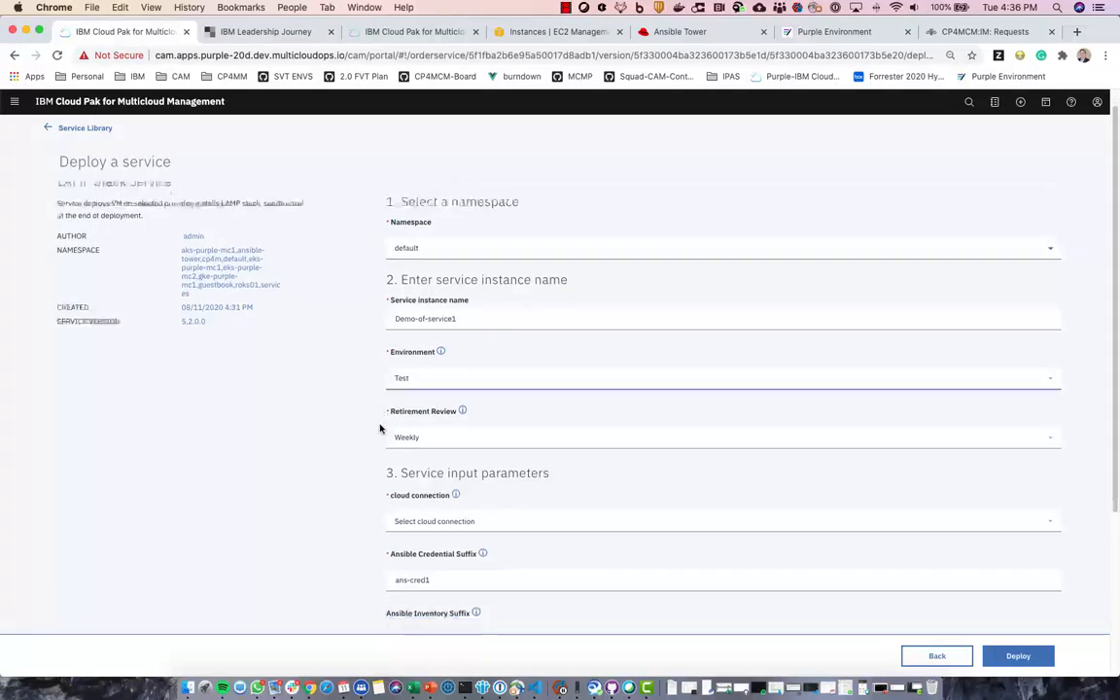
{"action": "scroll", "coordinate": [380, 428], "scroll_direction": "down", "scroll_amount": 3}
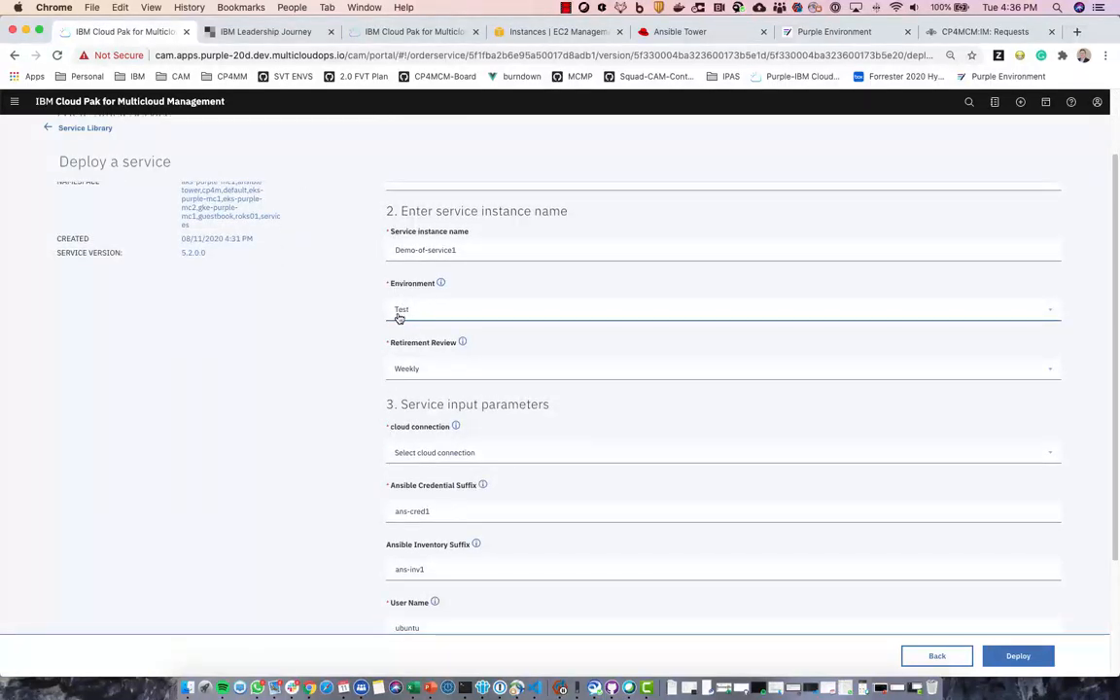
{"action": "left_click", "coordinate": [424, 371]}
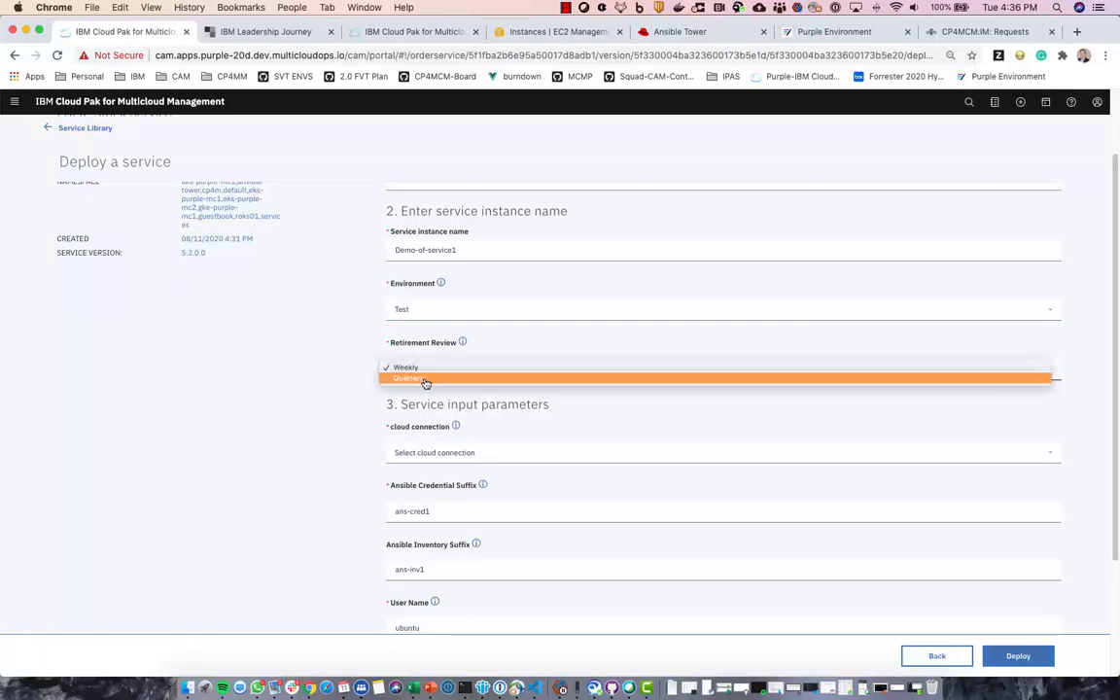
{"action": "left_click", "coordinate": [418, 369]}
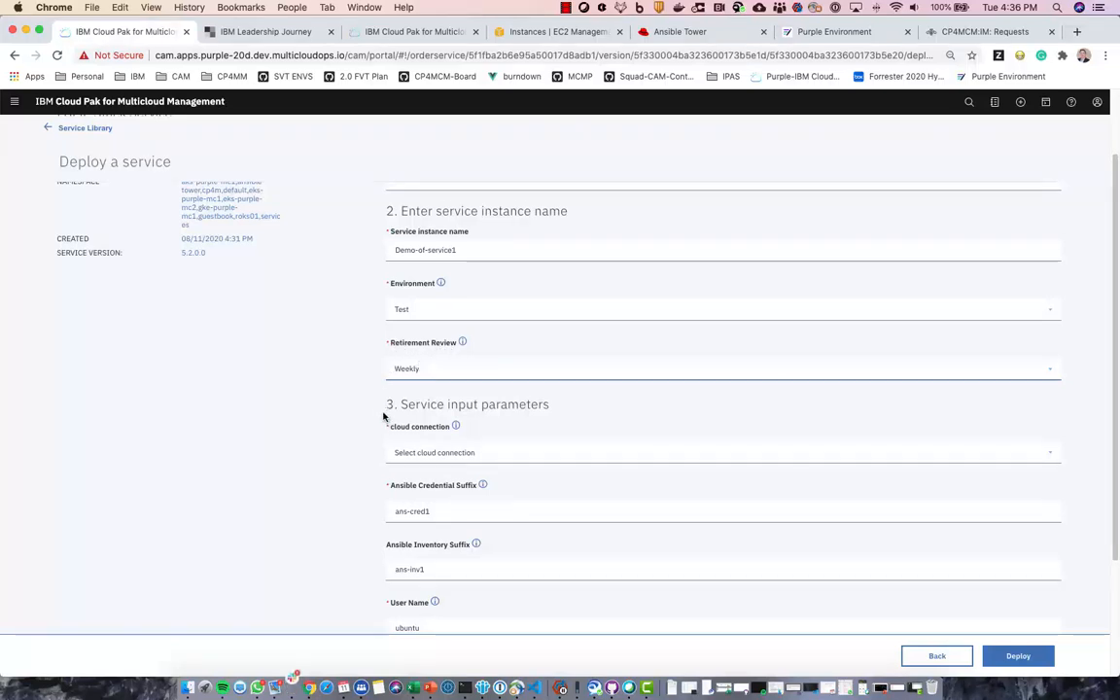
{"action": "scroll", "coordinate": [383, 416], "scroll_direction": "down", "scroll_amount": 2}
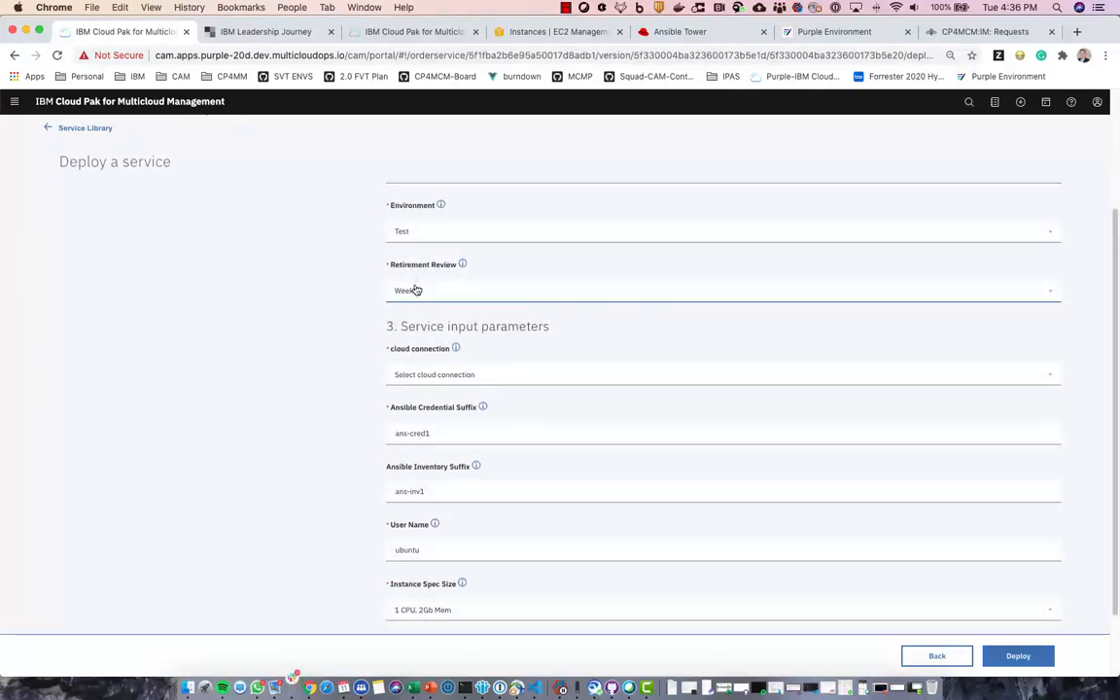
- Choose the Forrester-AWS (Global) connection, keep size 1 CPU, 2Gb Mem, and edit SSH Key Name to lamp-key18282
{"action": "left_click", "coordinate": [415, 376]}
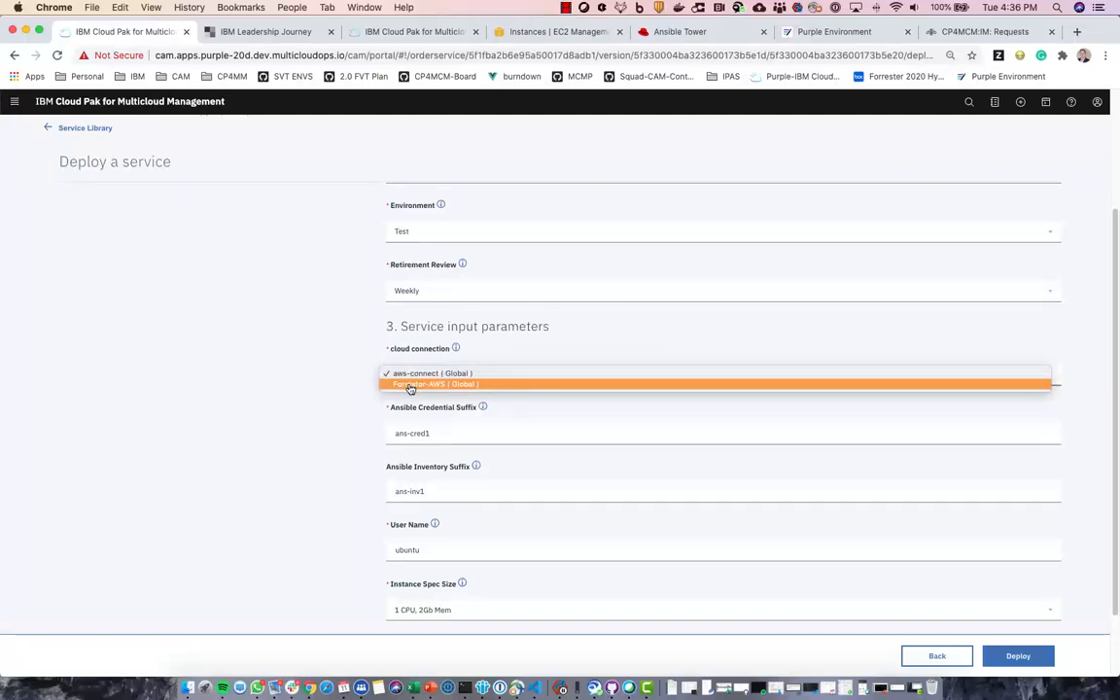
{"action": "left_click", "coordinate": [410, 388]}
{"action": "scroll", "coordinate": [376, 428], "scroll_direction": "down", "scroll_amount": 2}
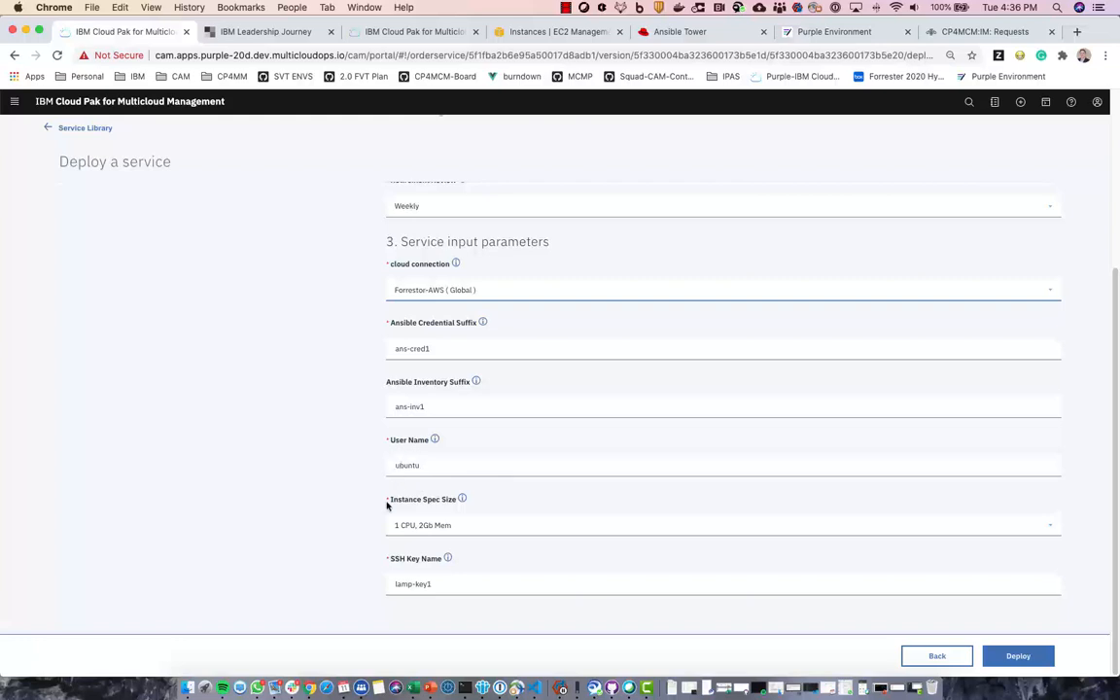
{"action": "left_click", "coordinate": [466, 530]}
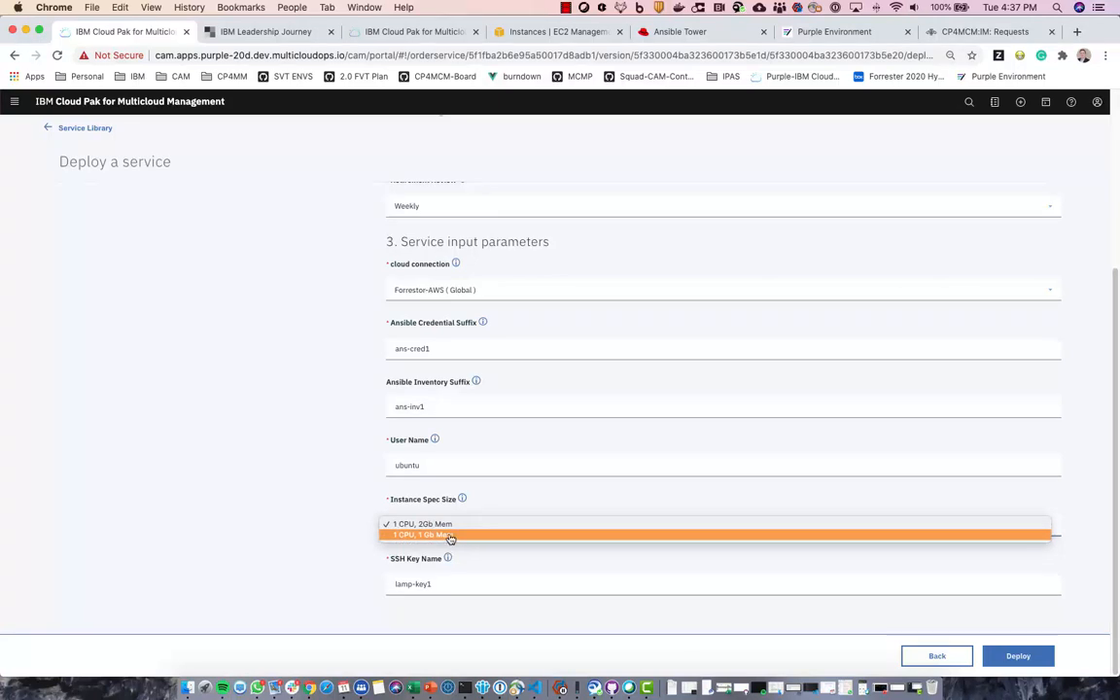
{"action": "left_click", "coordinate": [474, 525]}
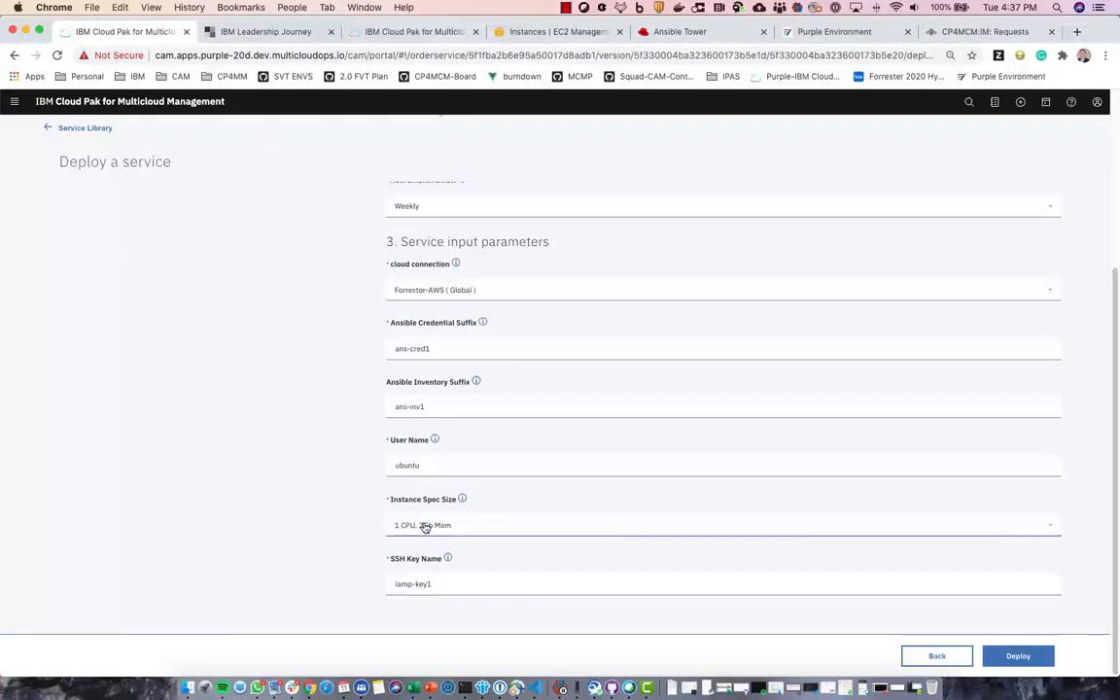
{"action": "left_click", "coordinate": [448, 584]}
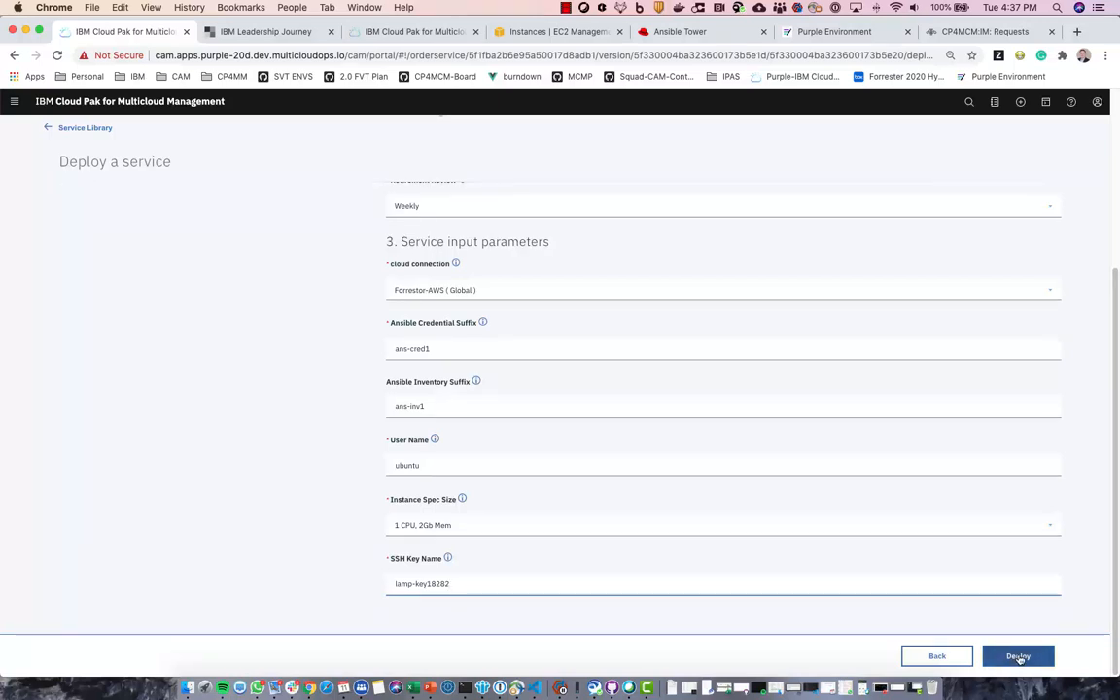
- Submit the LAMP Stack deployment order, then go to the deployed instances list
{"action": "left_click", "coordinate": [1019, 657]}
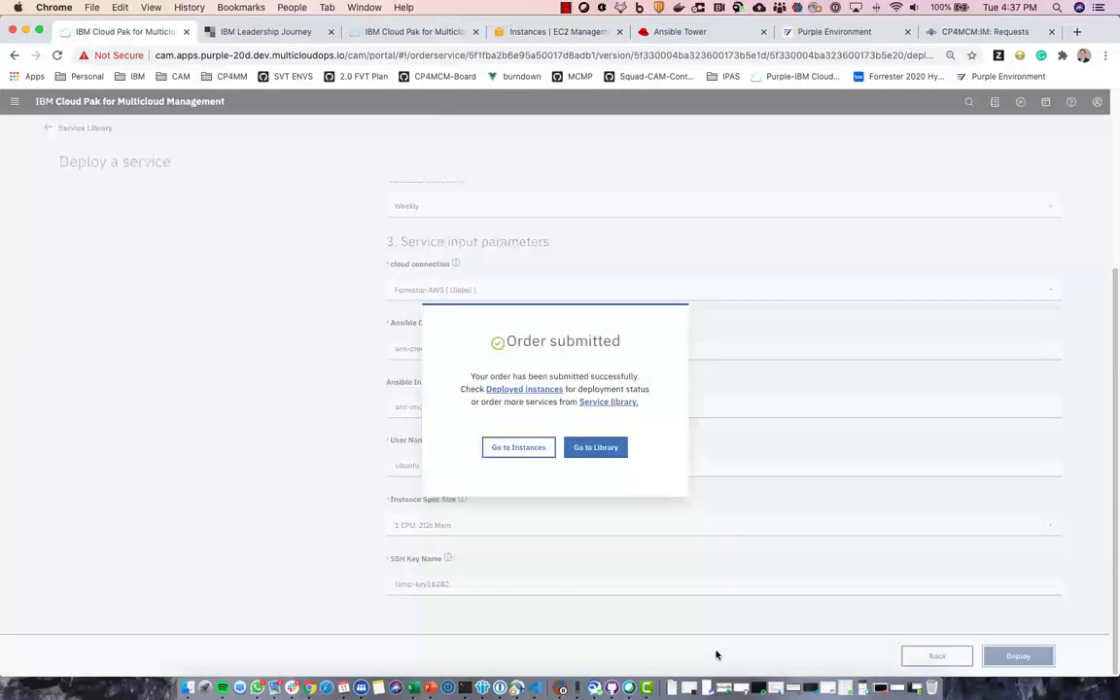
{"action": "left_click", "coordinate": [518, 449]}
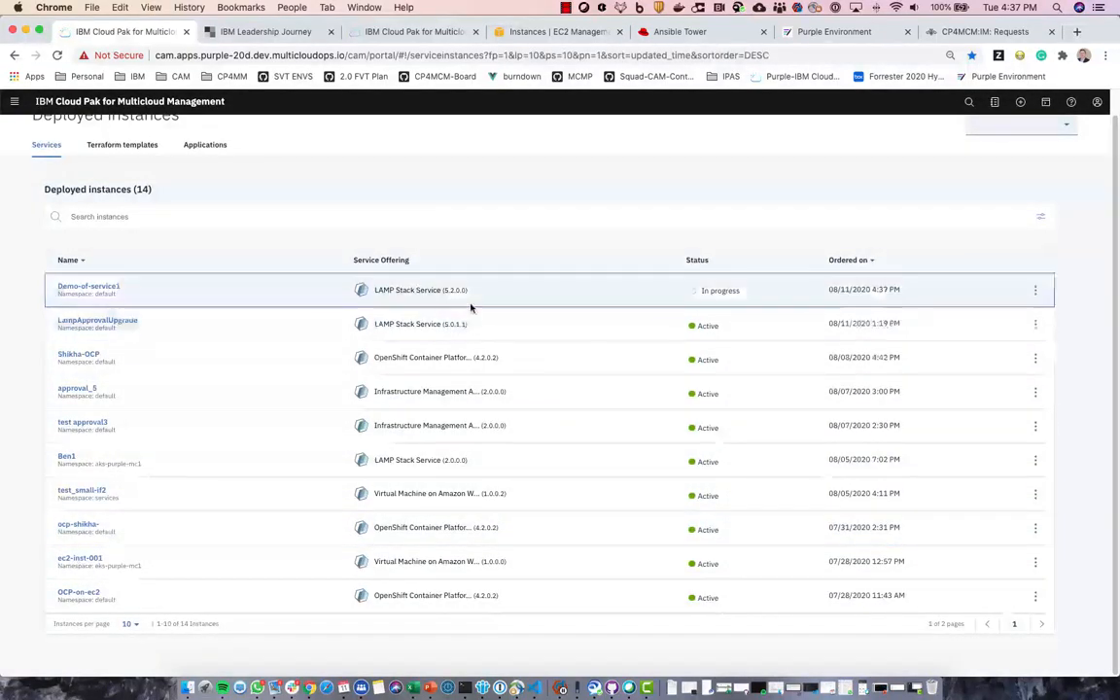
- In Slack's approval-requests channel, take action on the Demo-of-service1 approval message
{"action": "left_click", "coordinate": [292, 688]}
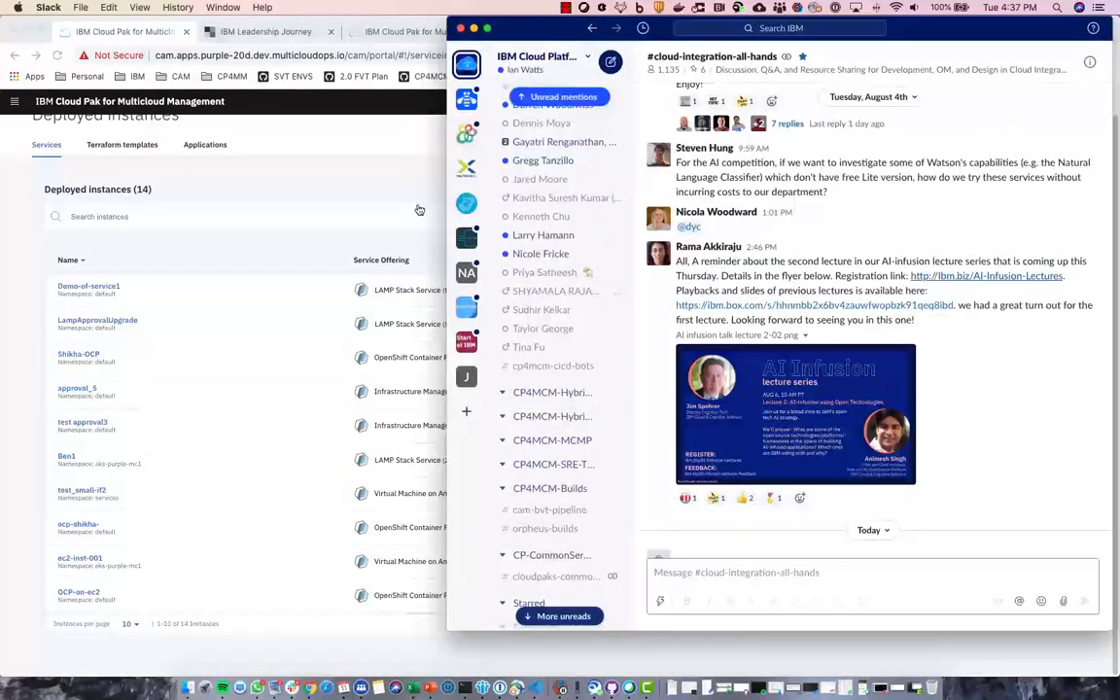
{"action": "left_click_drag", "start_coordinate": [968, 30], "coordinate": [0, 4]}
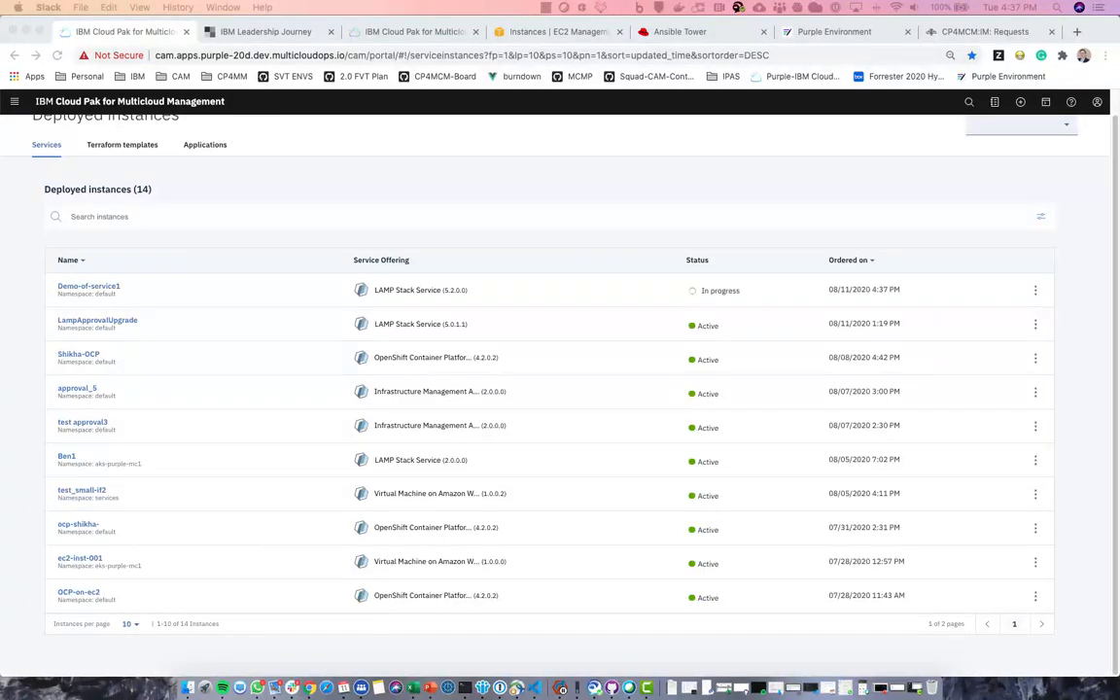
{"action": "left_click_drag", "start_coordinate": [0, 58], "coordinate": [211, 60]}
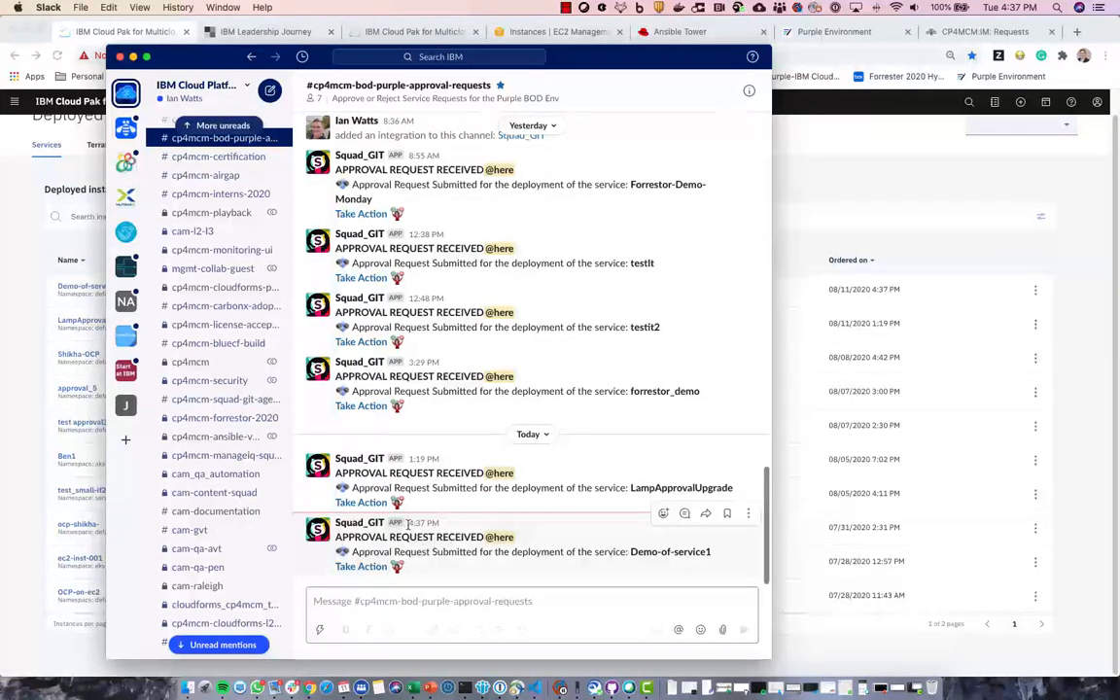
{"action": "left_click", "coordinate": [360, 567]}
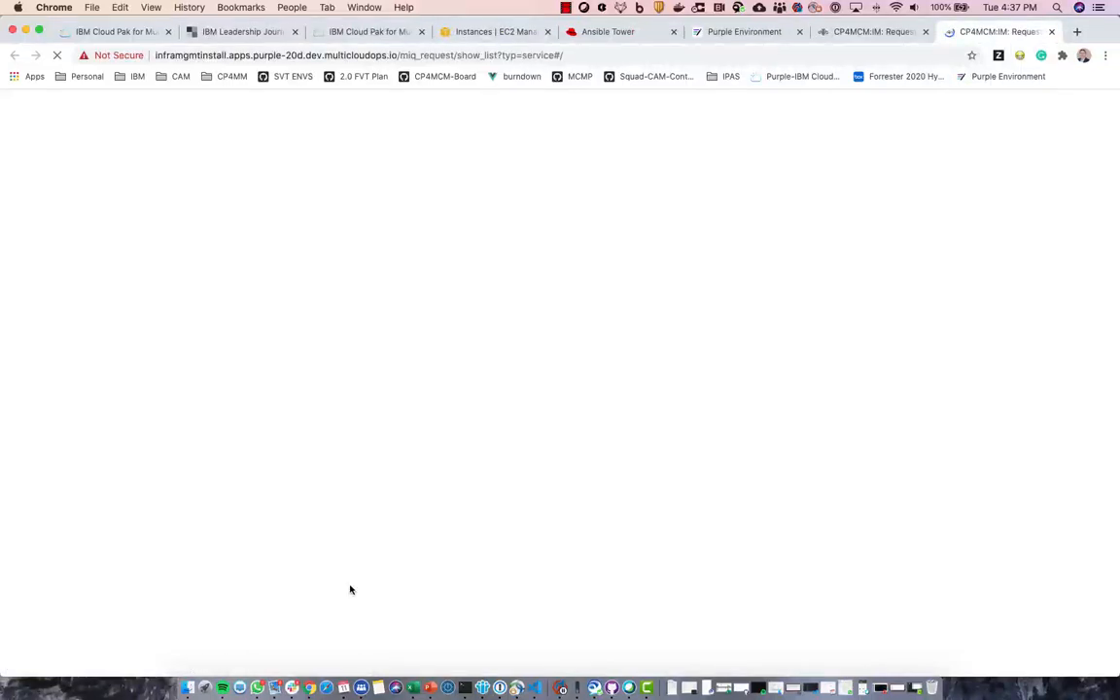
- Refresh the Infrastructure Management requests list and open pending request 31
{"action": "left_click", "coordinate": [868, 32]}
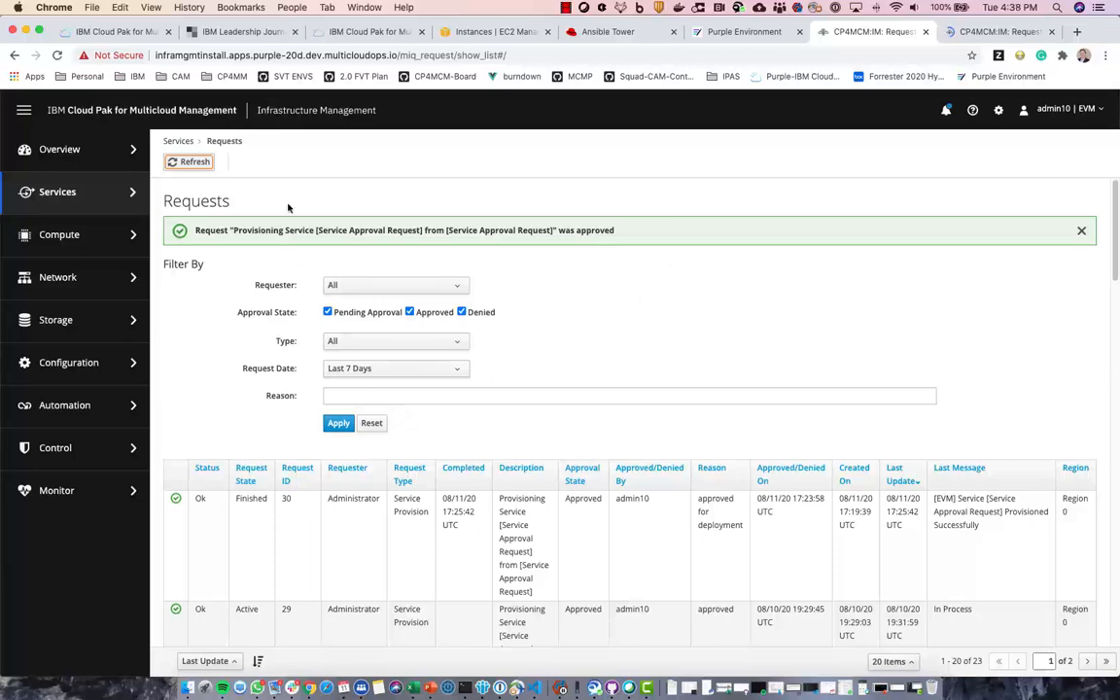
{"action": "left_click", "coordinate": [191, 162]}
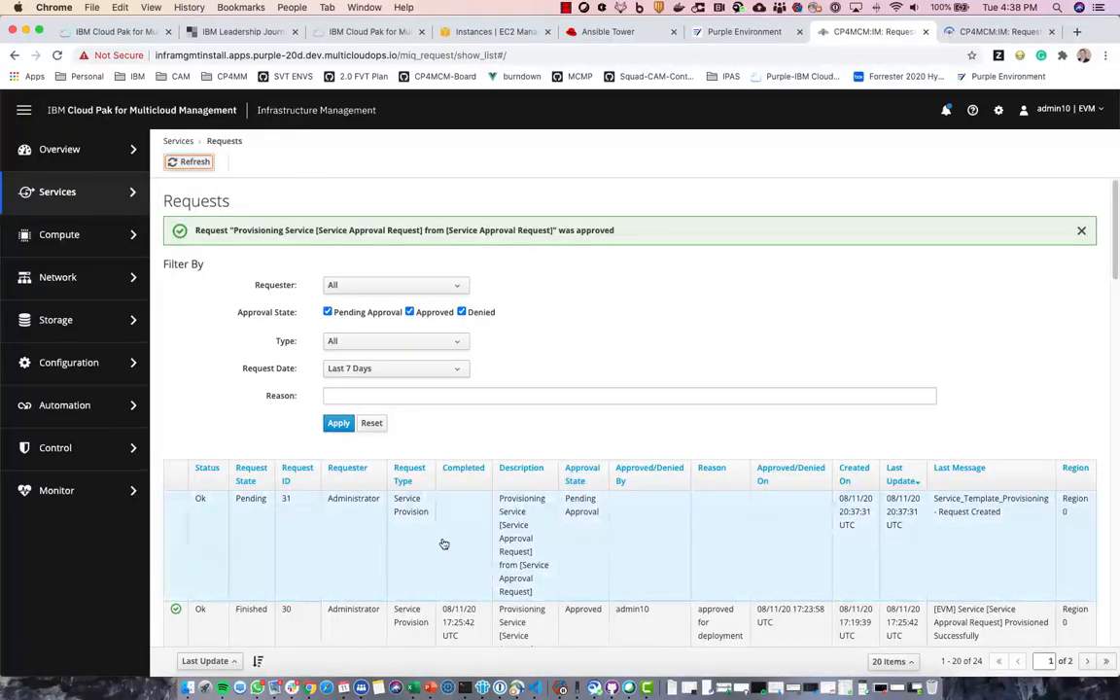
{"action": "left_click", "coordinate": [456, 543]}
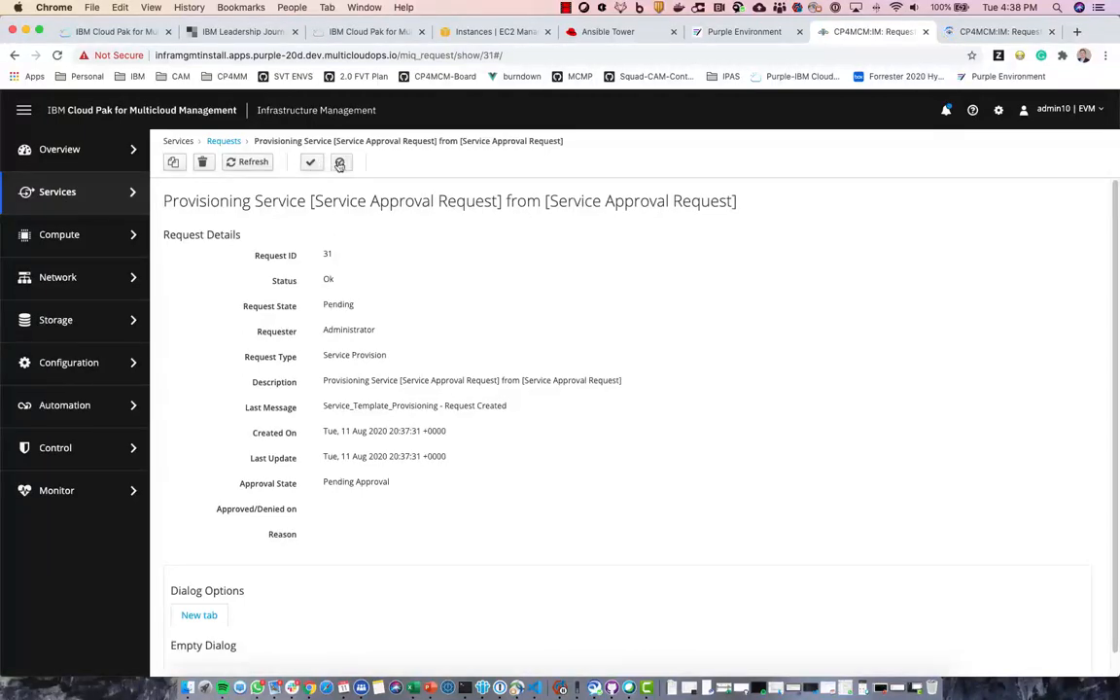
- Approve request 31 with the reason 'I approv'
{"action": "left_click", "coordinate": [312, 163]}
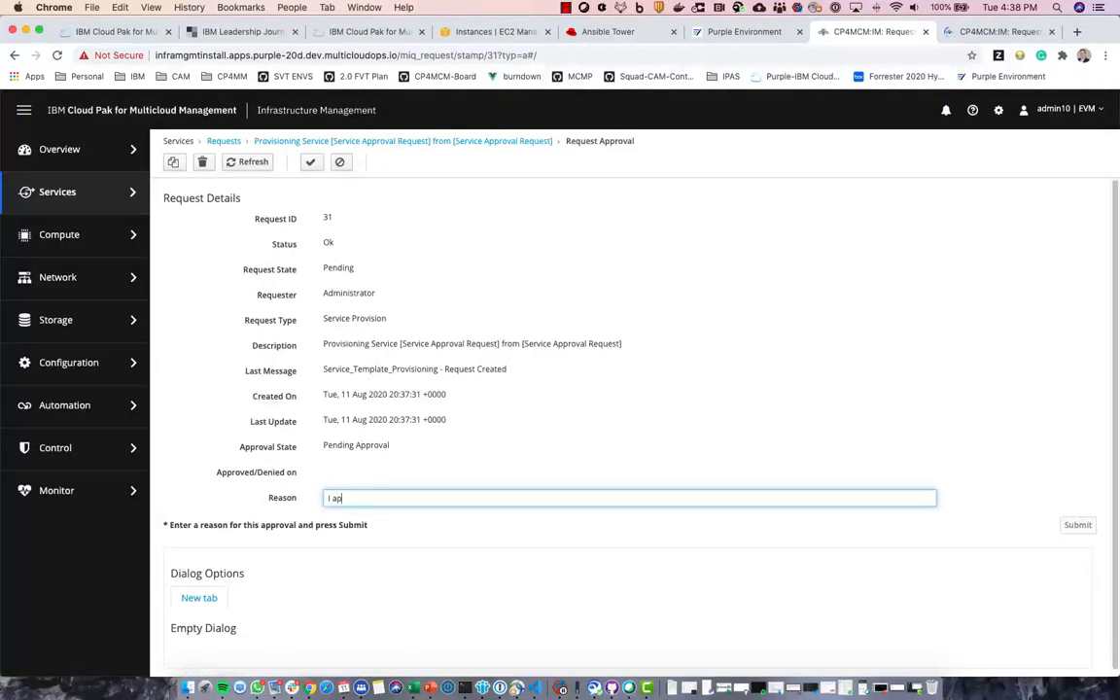
{"action": "type", "text": "I approve"}
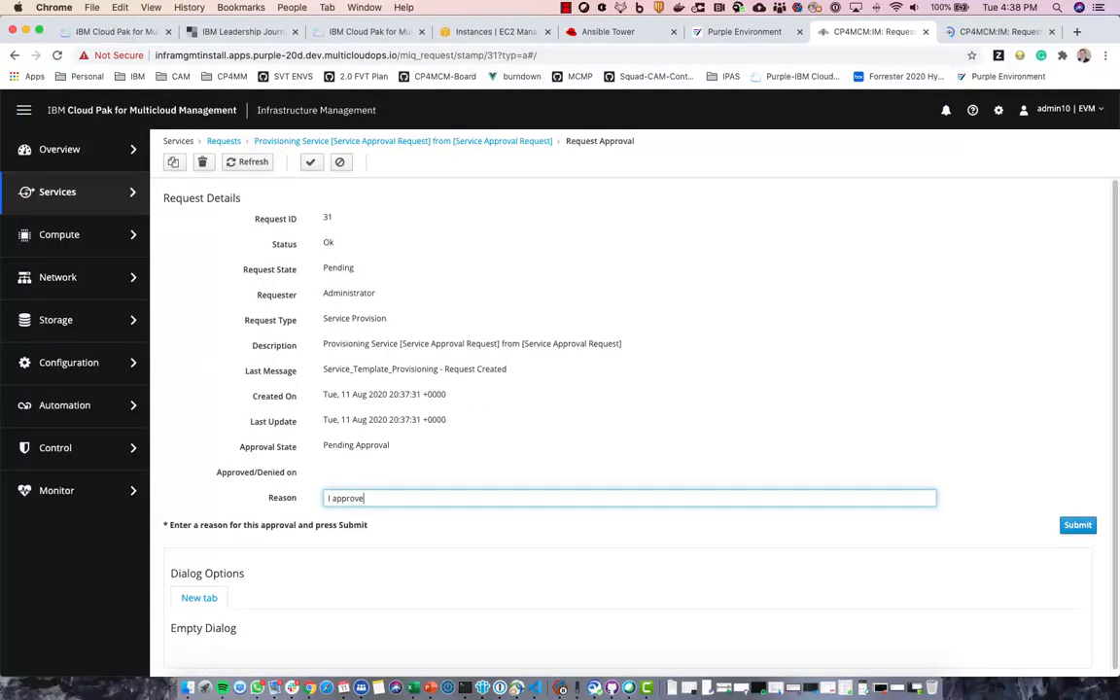
{"action": "left_click", "coordinate": [1078, 525]}
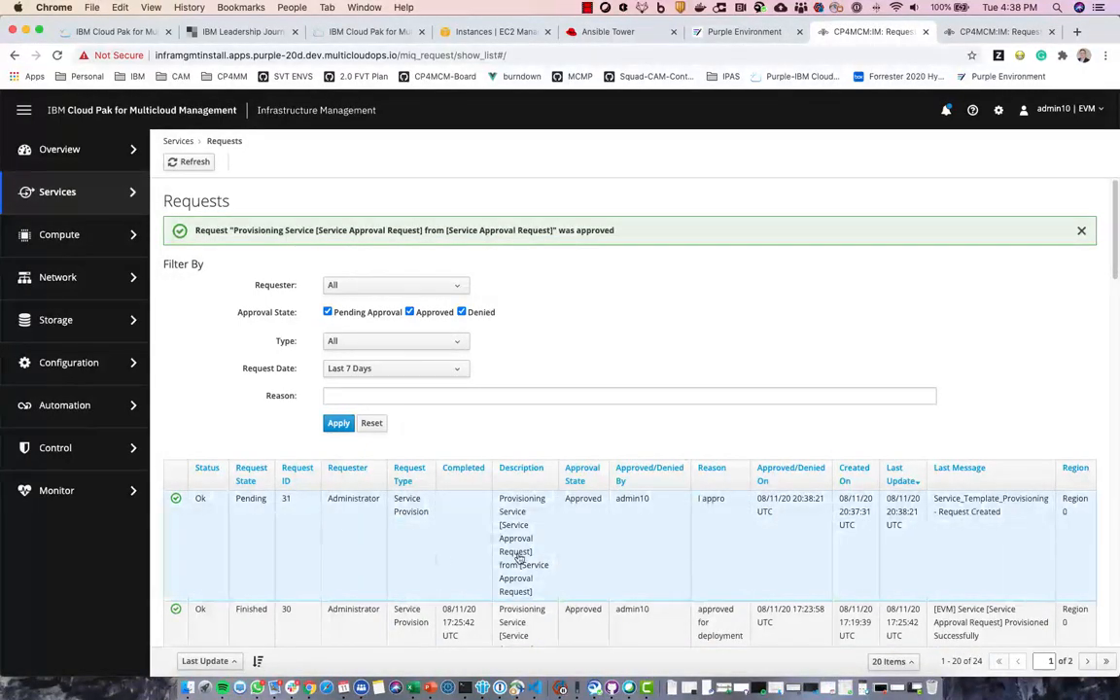
- Close the duplicate Requests tab and open Demo-of-service1 in the Cloud Pak tab
{"action": "left_click", "coordinate": [988, 36]}
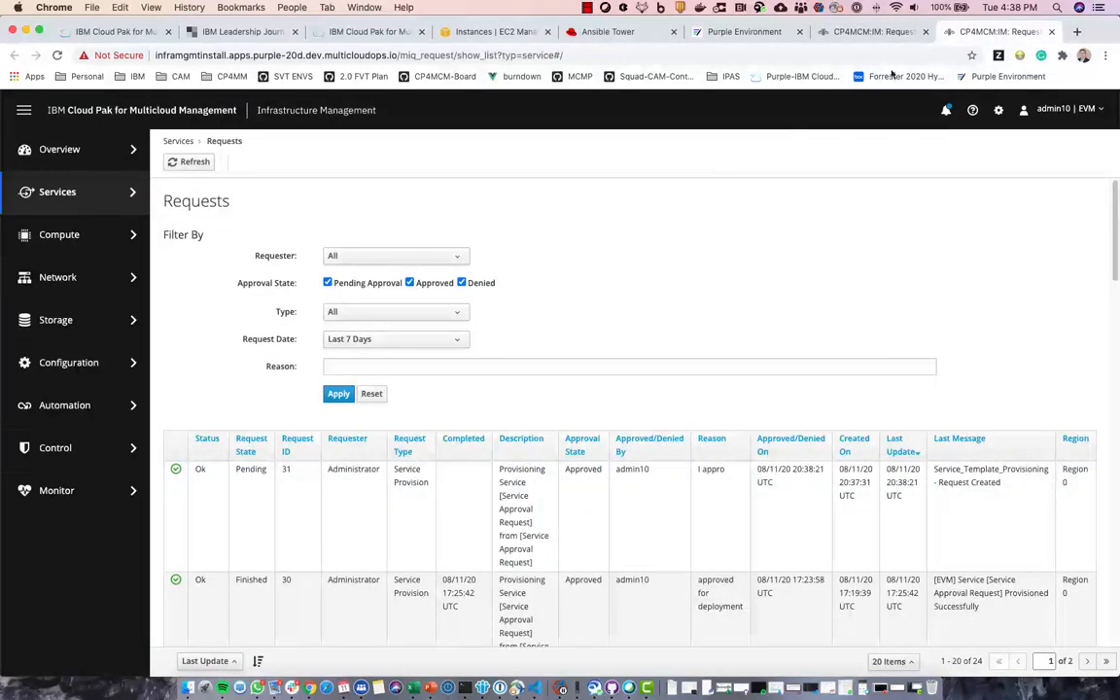
{"action": "left_click", "coordinate": [1051, 32]}
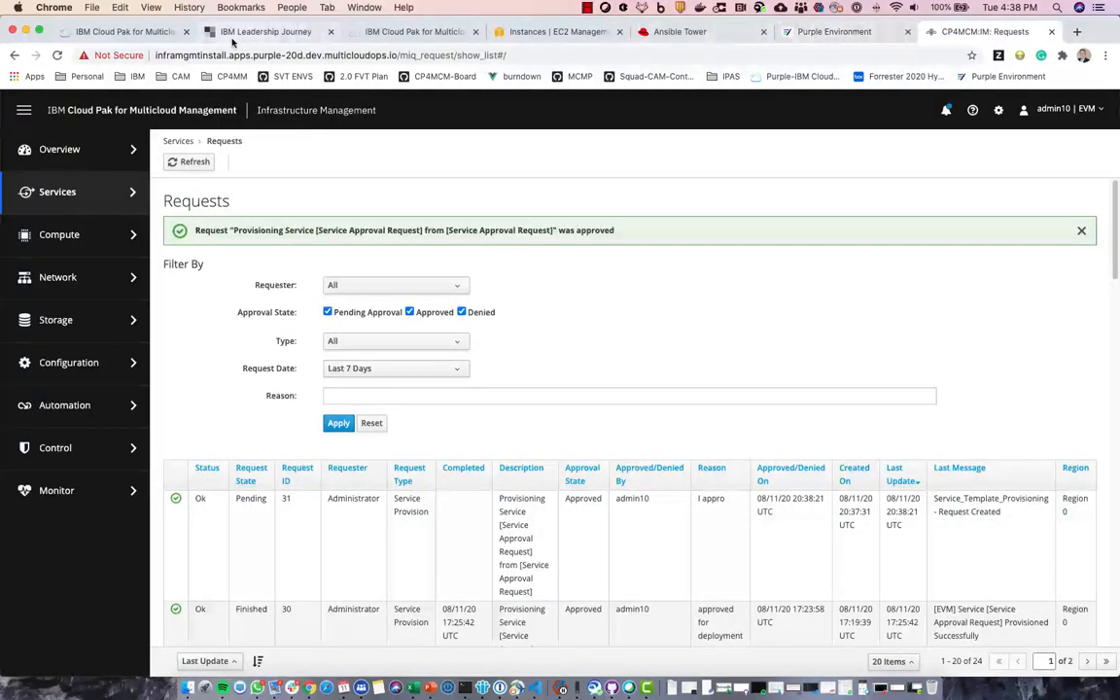
{"action": "left_click", "coordinate": [143, 32]}
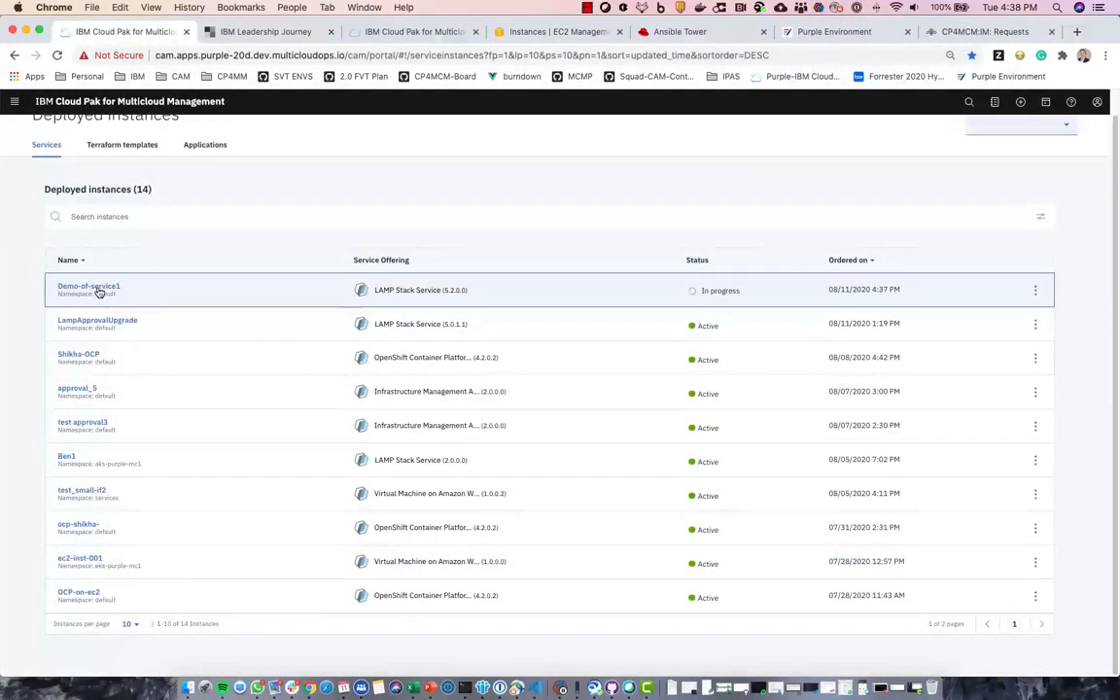
{"action": "left_click", "coordinate": [96, 287]}
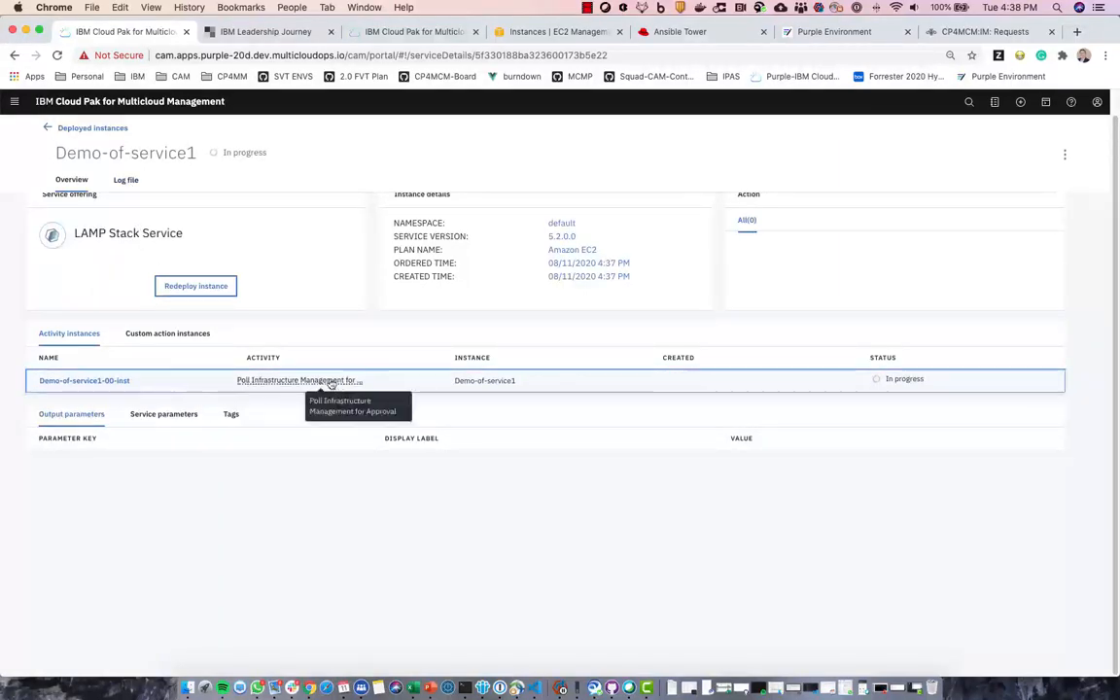
- Check Demo-of-service1's log file for the still-creating polling line, then return to Deployed instances
{"action": "left_click", "coordinate": [133, 181]}
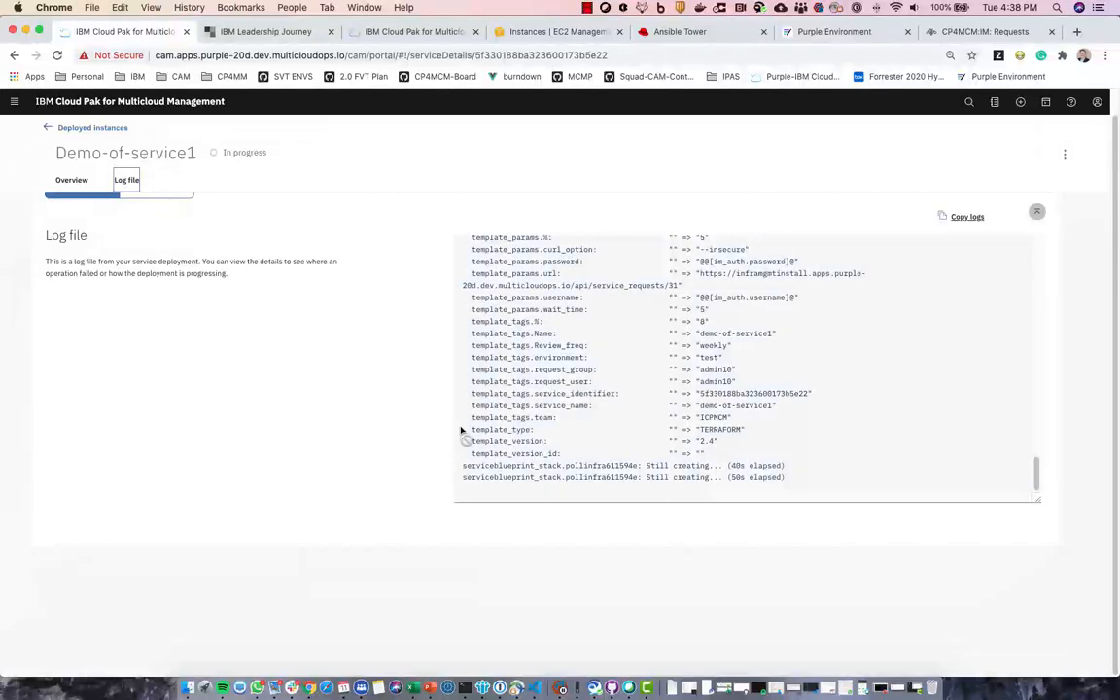
{"action": "scroll", "coordinate": [638, 452], "scroll_direction": "up", "scroll_amount": 5}
{"action": "left_click_drag", "start_coordinate": [562, 477], "coordinate": [661, 477]}
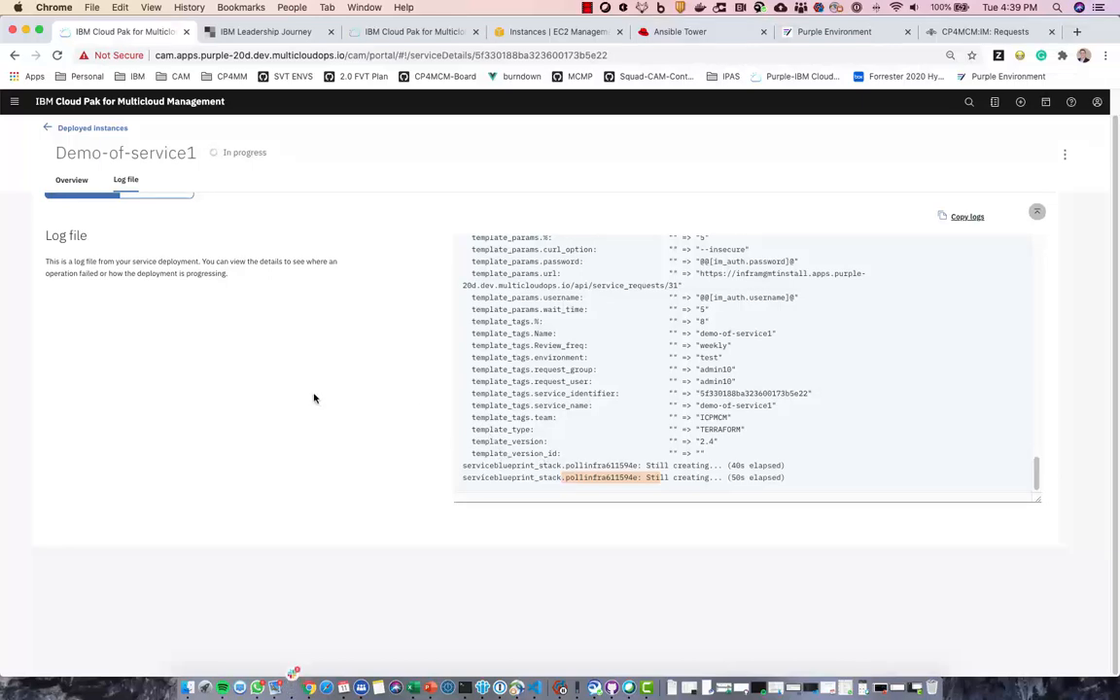
{"action": "scroll", "coordinate": [296, 393], "scroll_direction": "up", "scroll_amount": 1}
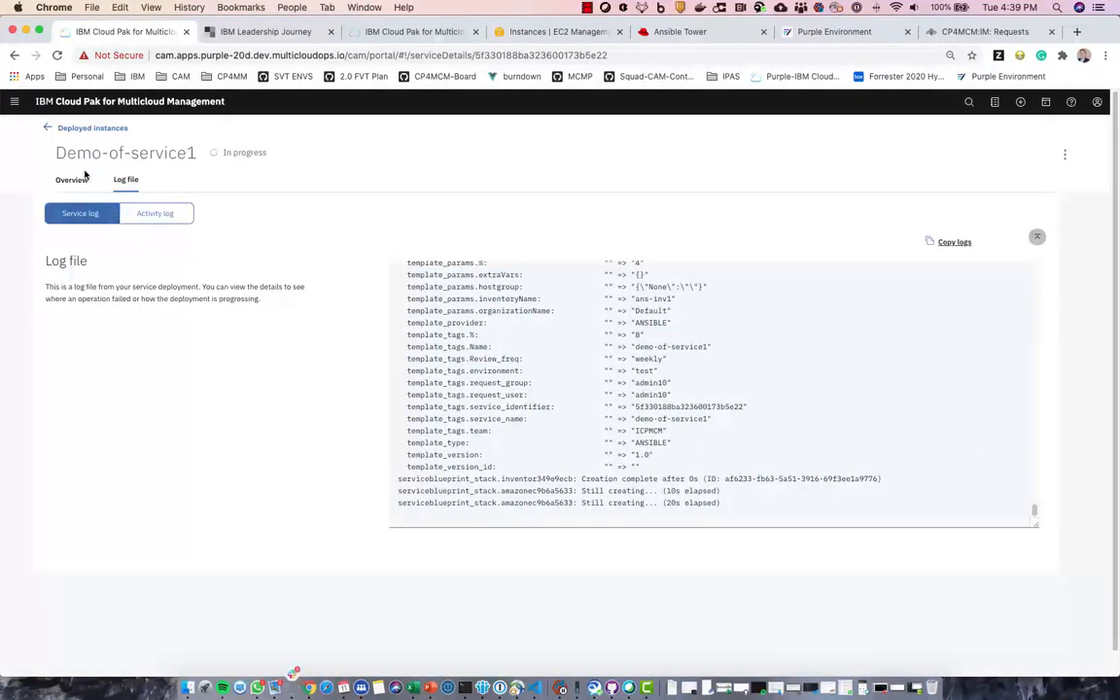
{"action": "left_click", "coordinate": [49, 129]}
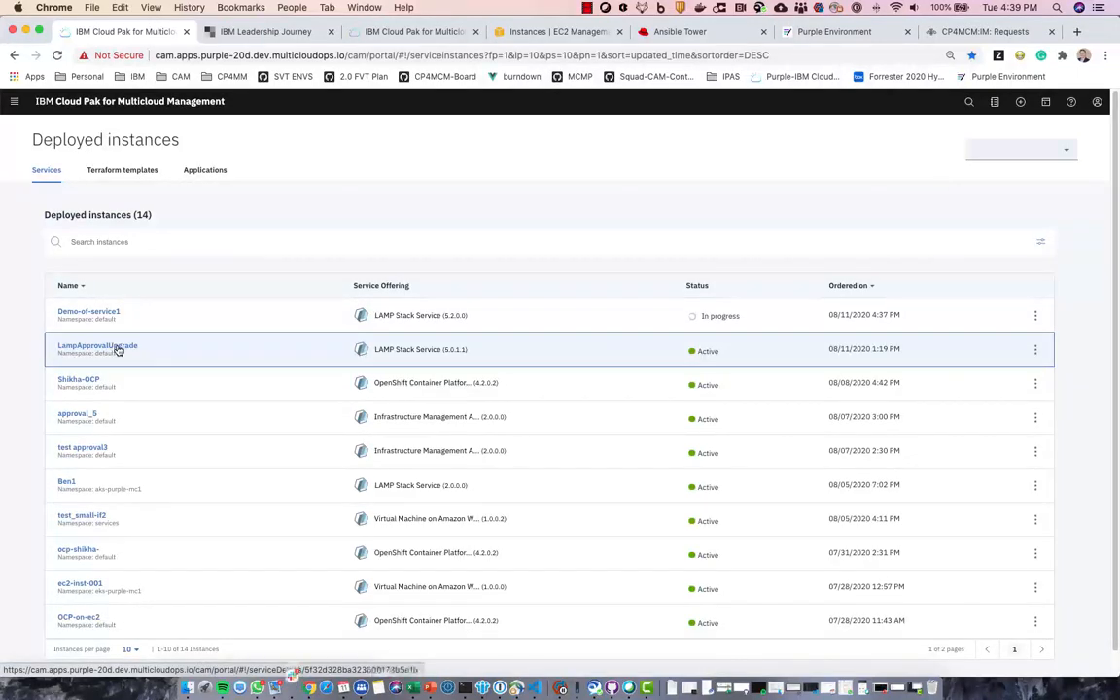
- Open LampApprovalUpgrade's Lamp_URI address to confirm the Apache2 'It works!' page, then close it
{"action": "left_click", "coordinate": [117, 350]}
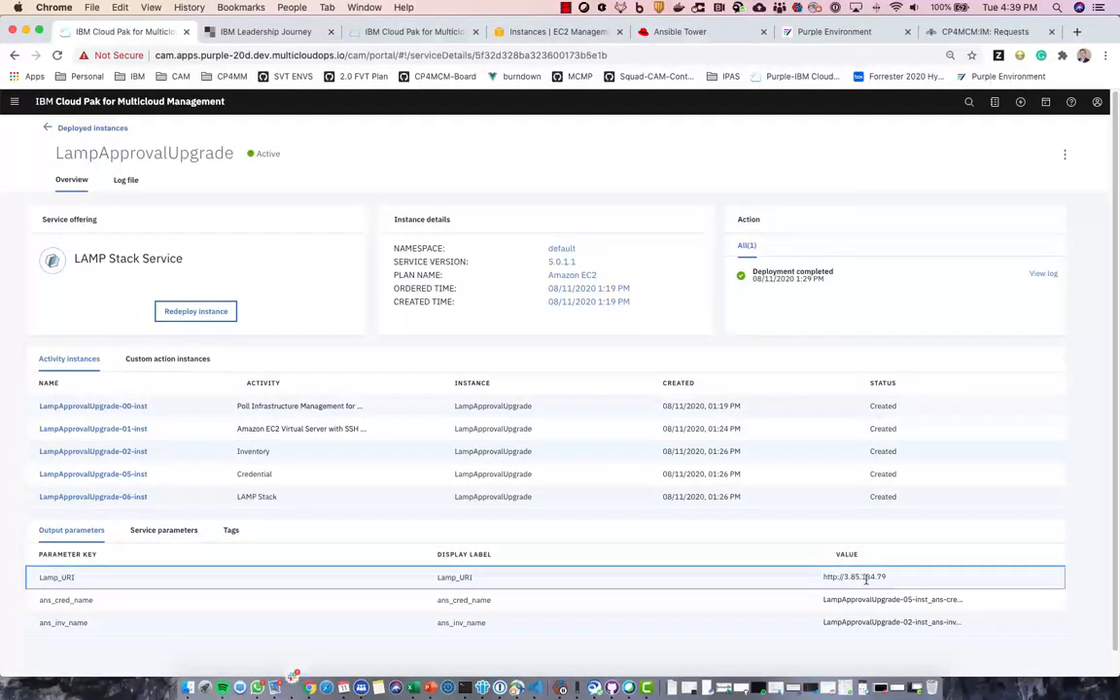
{"action": "left_click_drag", "start_coordinate": [825, 577], "coordinate": [862, 577]}
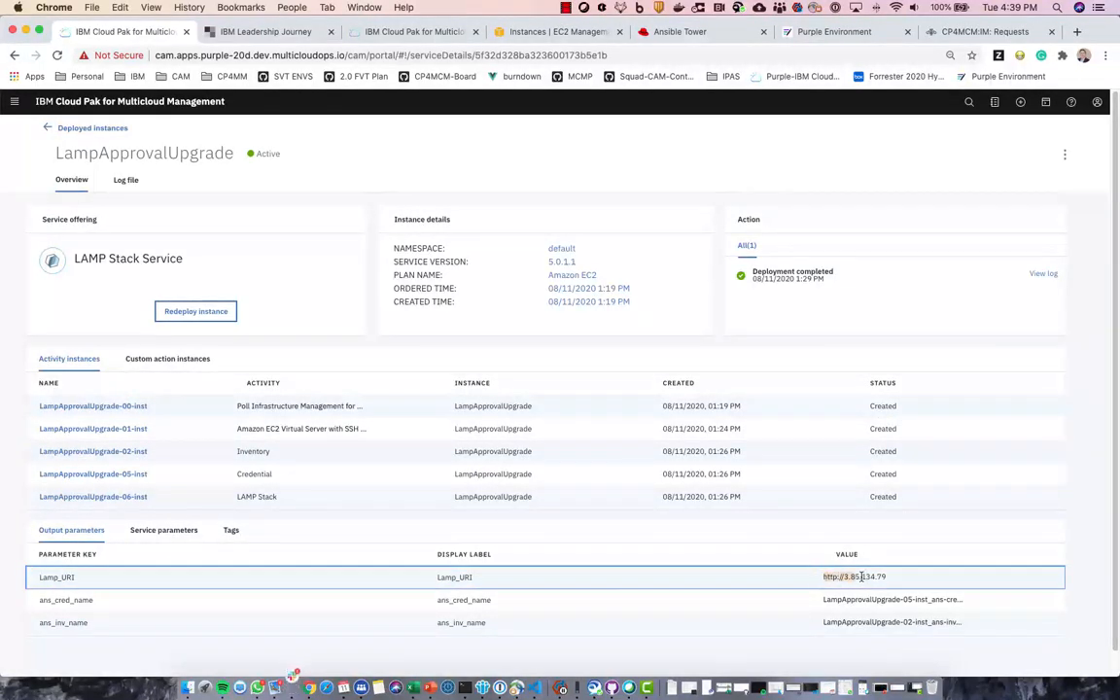
{"action": "right_click", "coordinate": [868, 576]}
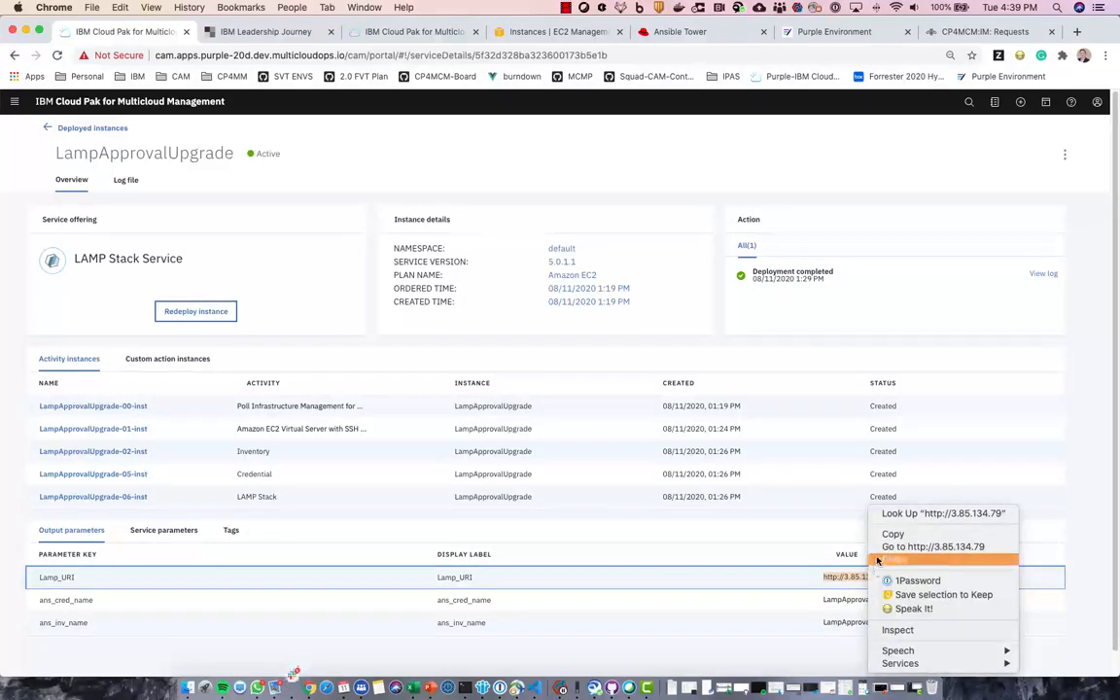
{"action": "left_click", "coordinate": [869, 533]}
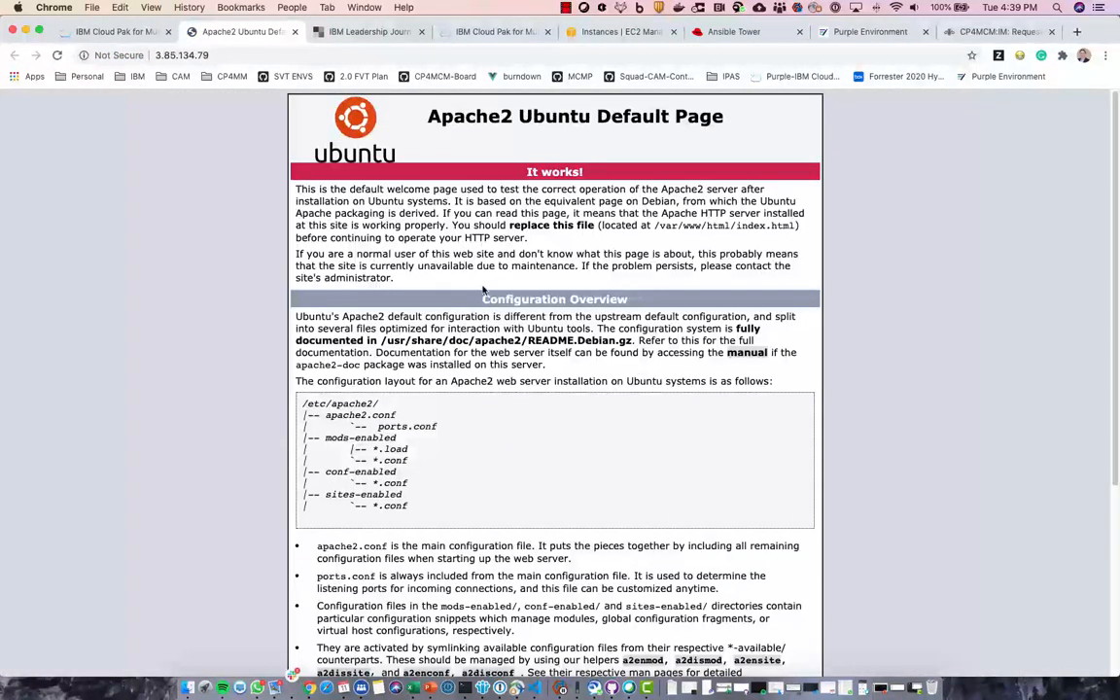
{"action": "left_click", "coordinate": [294, 32]}
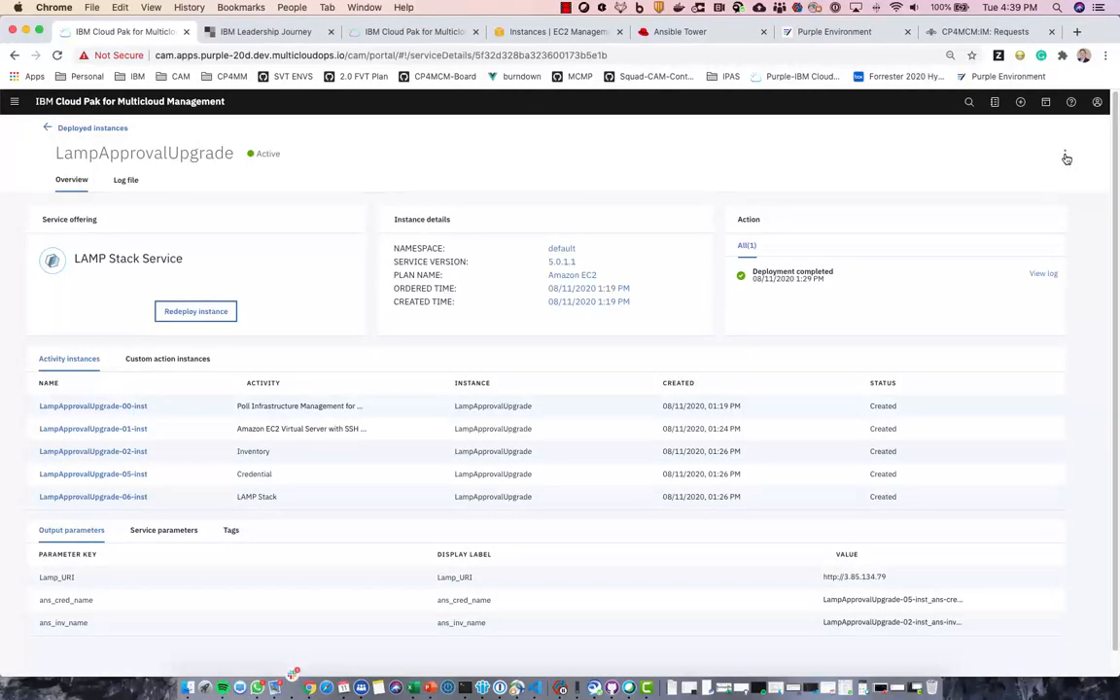
- Run the Update Lamp Stack custom action on LampApprovalUpgrade, naming it 'Update', then return to Deployed instances
{"action": "left_click", "coordinate": [1065, 157]}
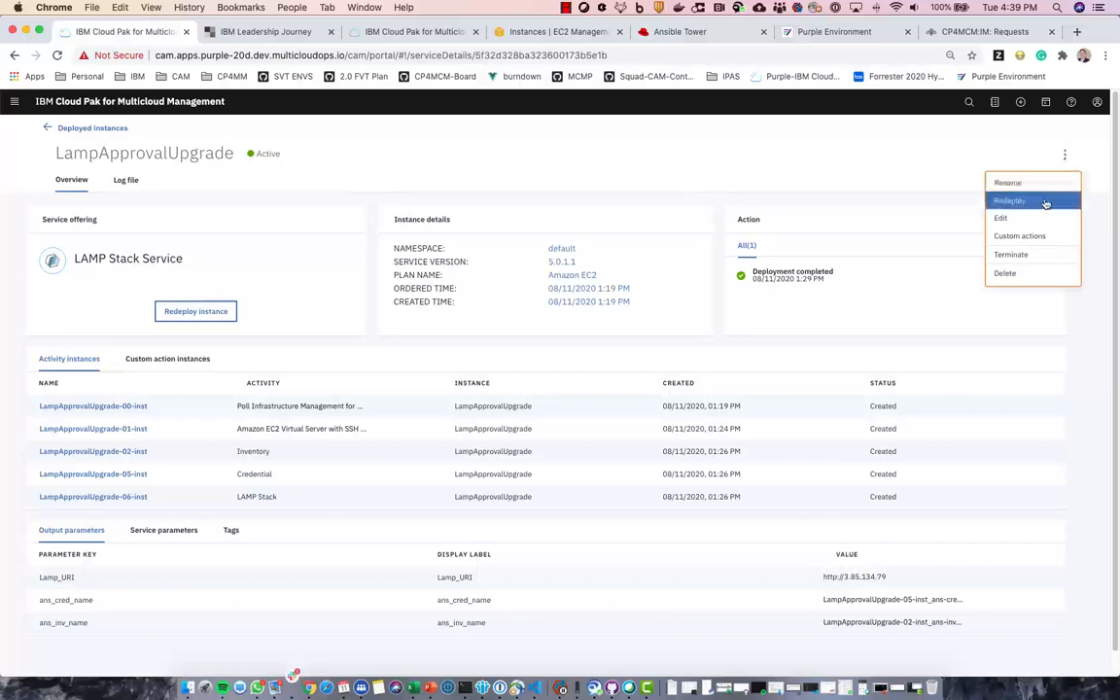
{"action": "left_click", "coordinate": [1028, 237]}
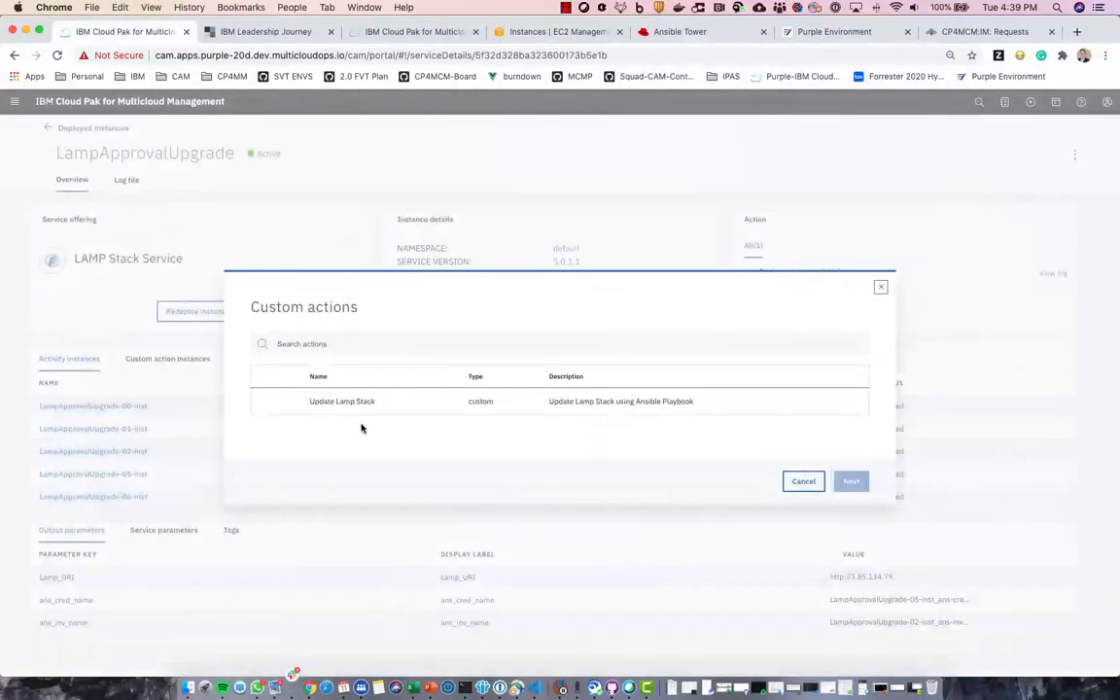
{"action": "left_click", "coordinate": [265, 404]}
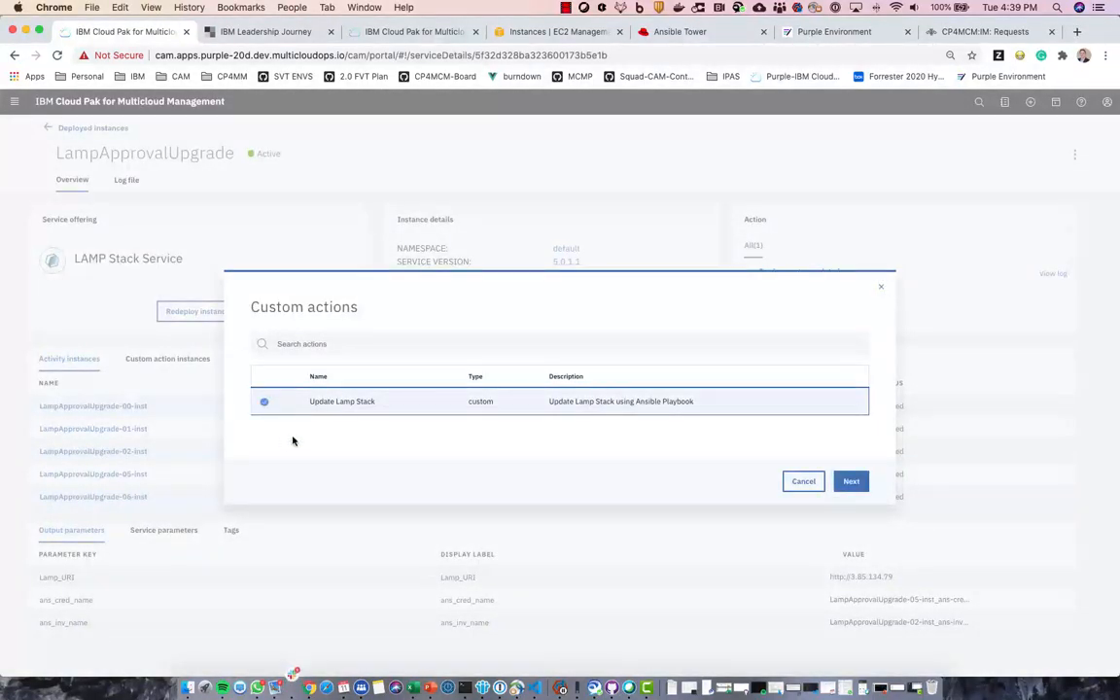
{"action": "left_click", "coordinate": [849, 481]}
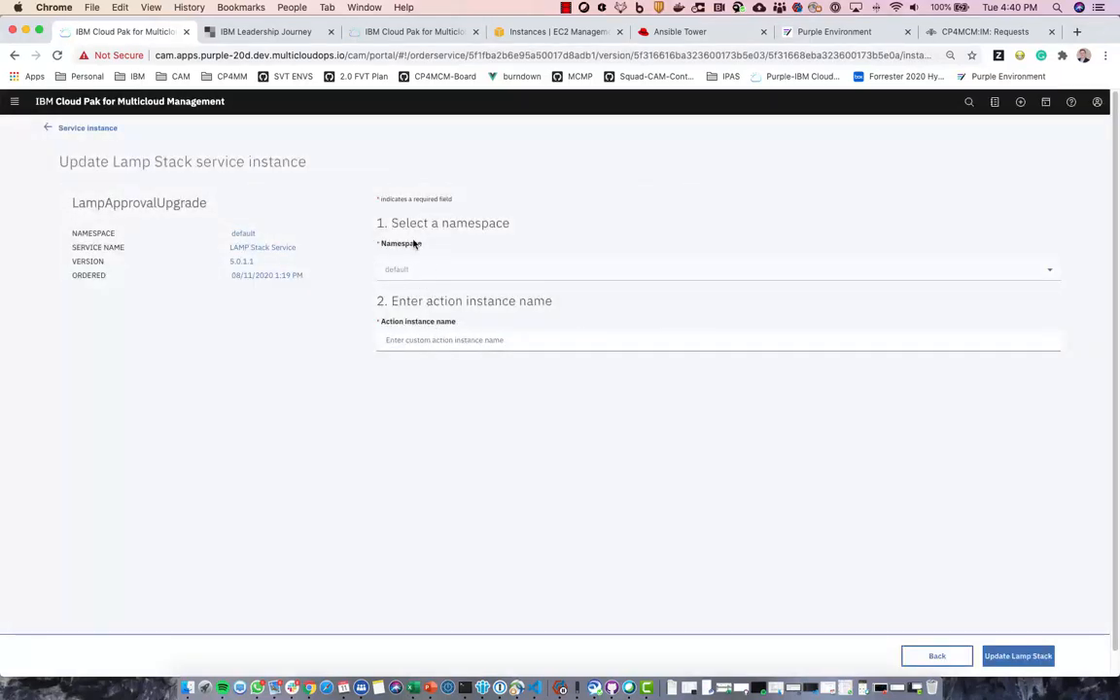
{"action": "left_click", "coordinate": [395, 344]}
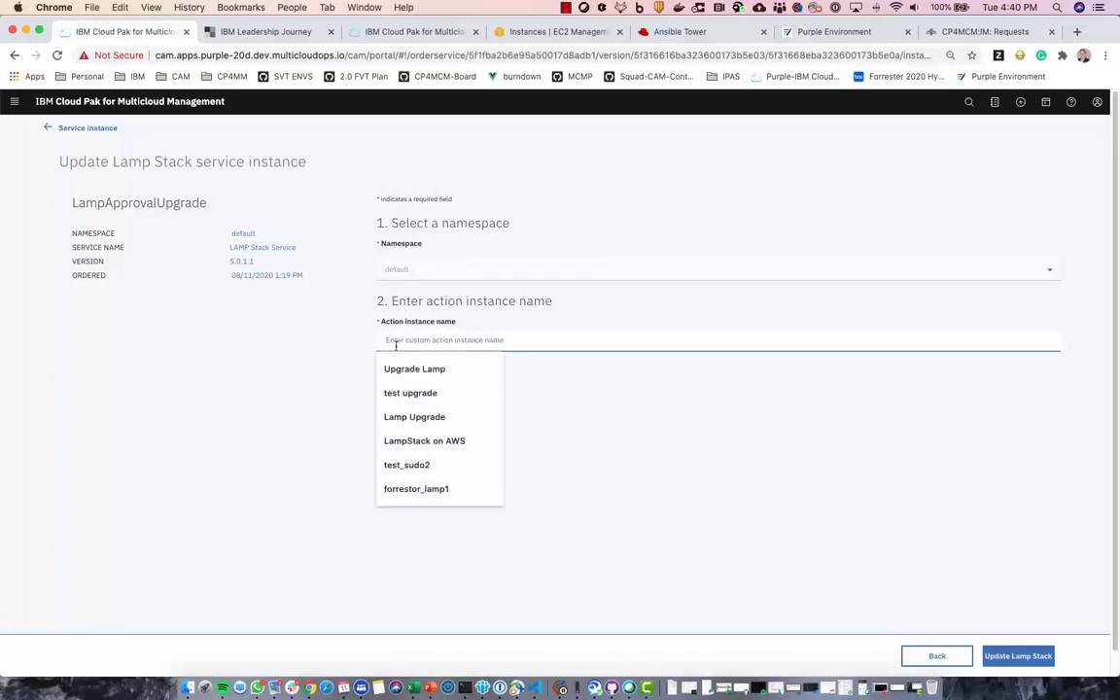
{"action": "type", "text": "Update Lamp stack"}
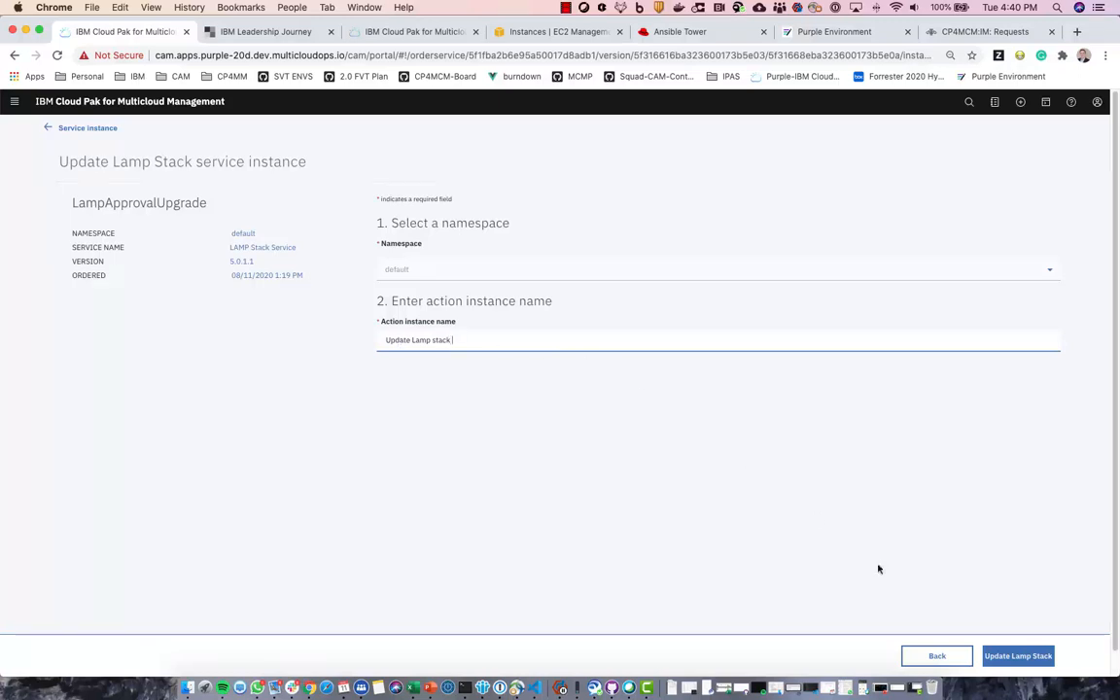
{"action": "left_click", "coordinate": [1011, 656]}
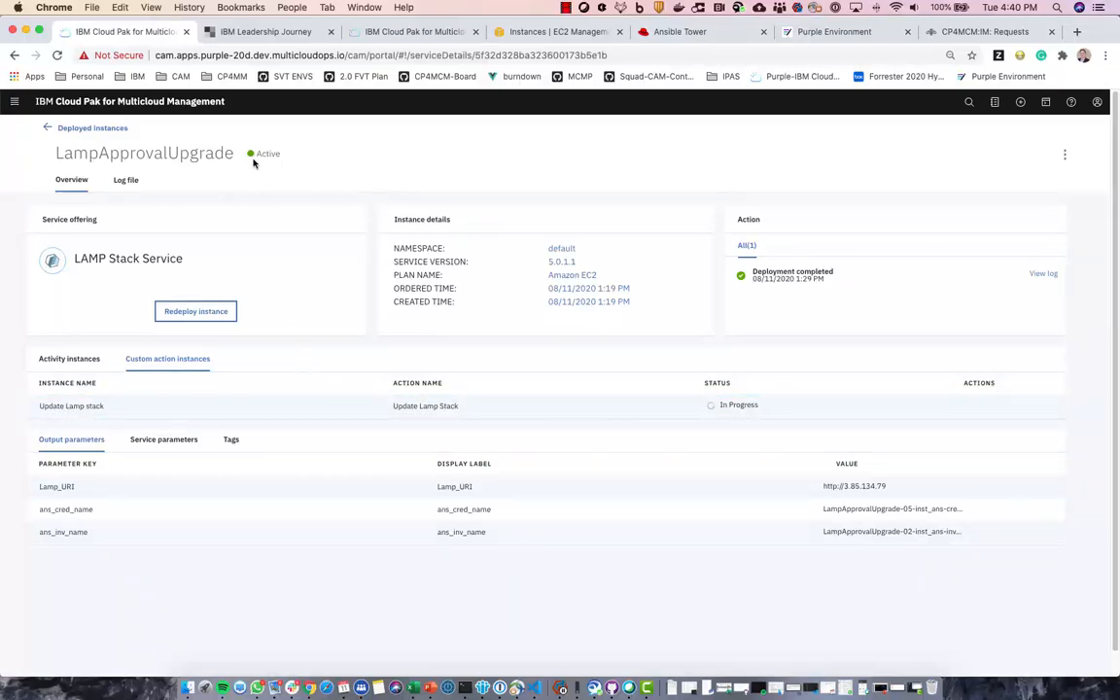
{"action": "left_click", "coordinate": [49, 130]}
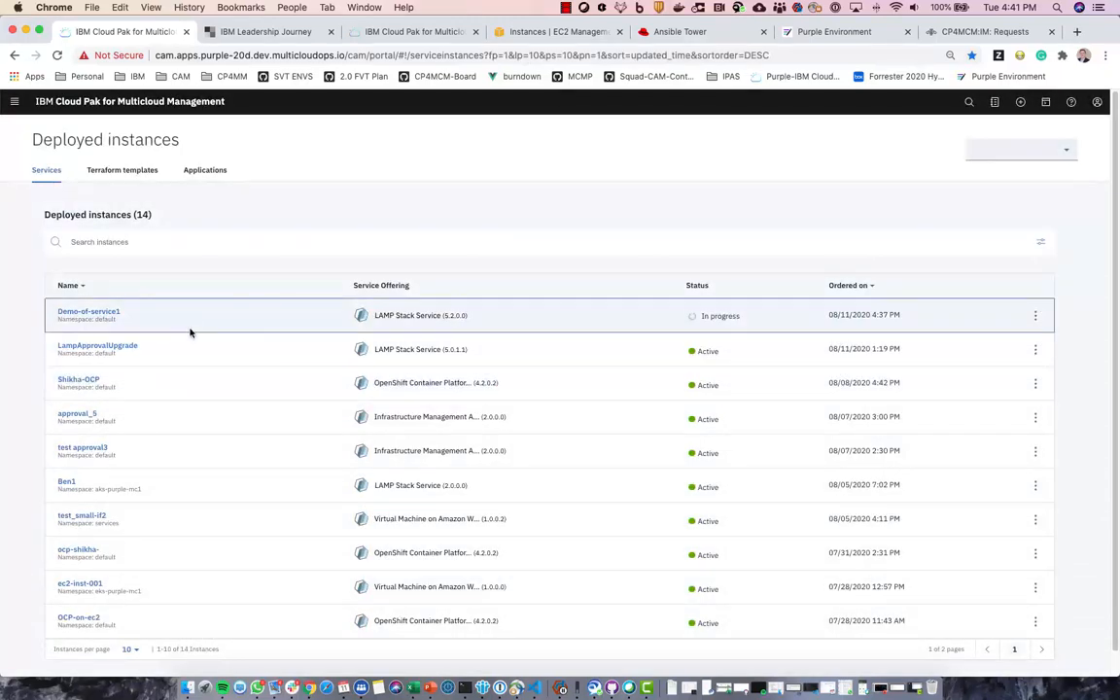
- Open Demo-of-service1's activity logs and view the Demo-of-service1-06-inst log
{"action": "left_click", "coordinate": [91, 315]}
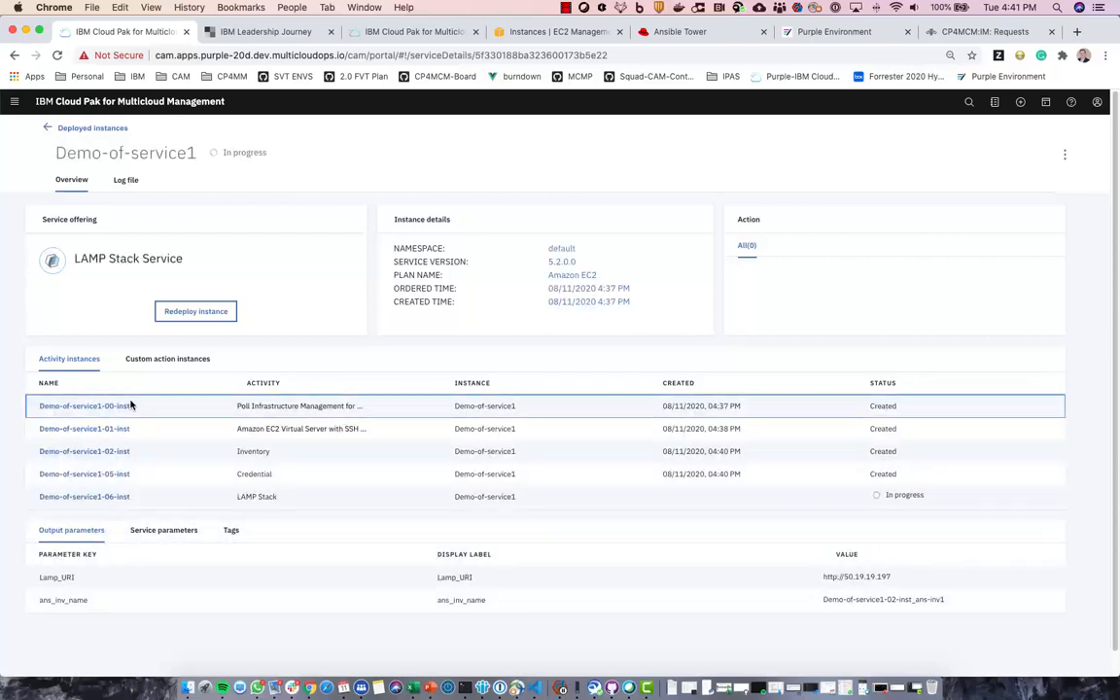
{"action": "left_click", "coordinate": [126, 183]}
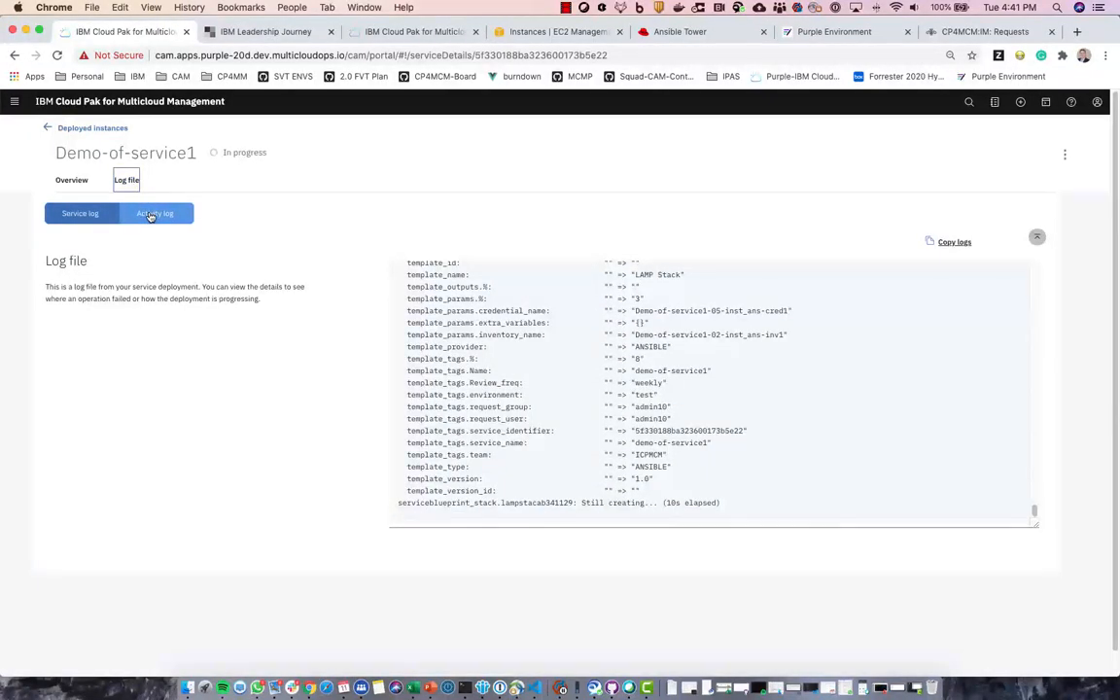
{"action": "left_click", "coordinate": [150, 215]}
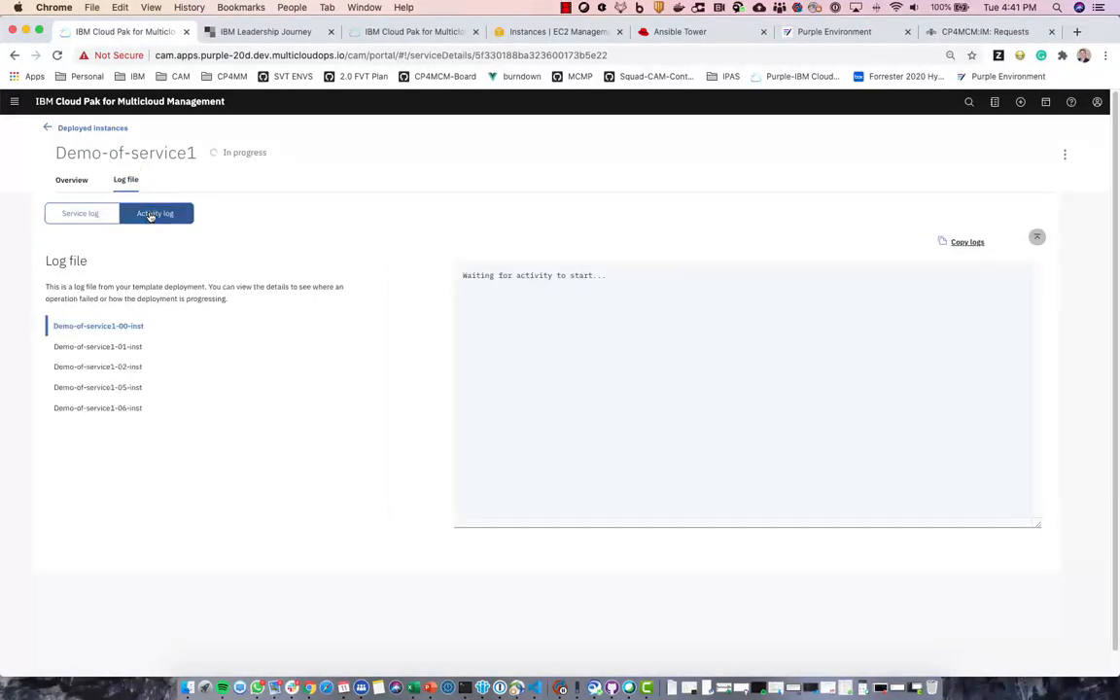
{"action": "left_click", "coordinate": [107, 411]}
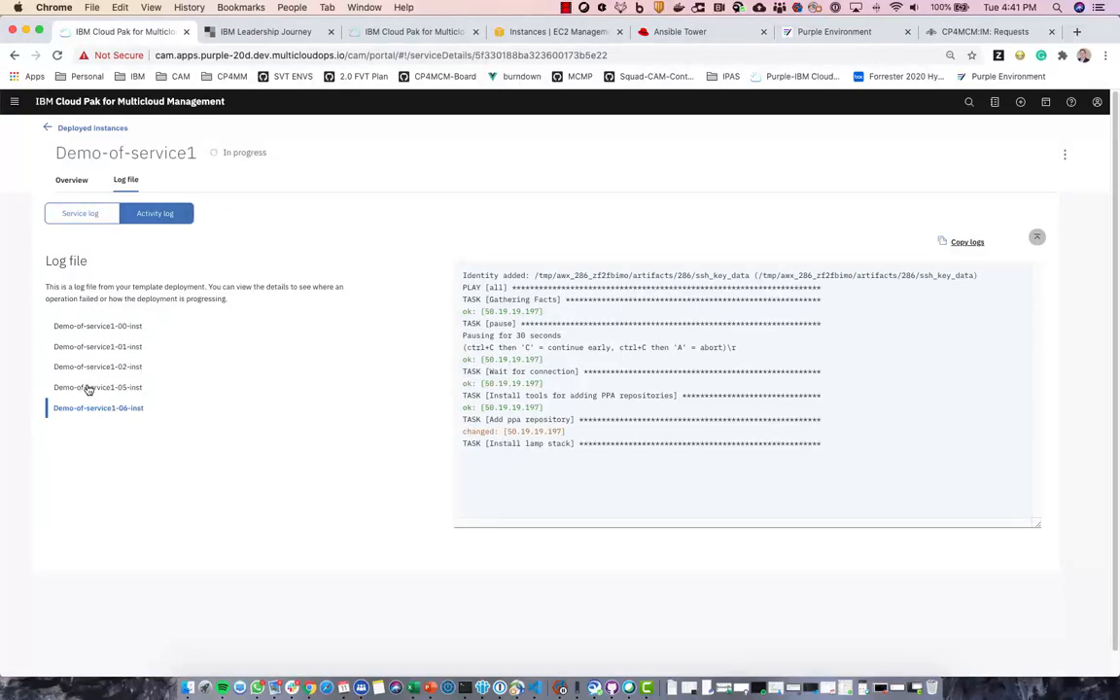
- Review the 00, 01, 05 and 02 instance logs, ending on the 06-inst LAMP installation log
{"action": "left_click", "coordinate": [88, 327]}
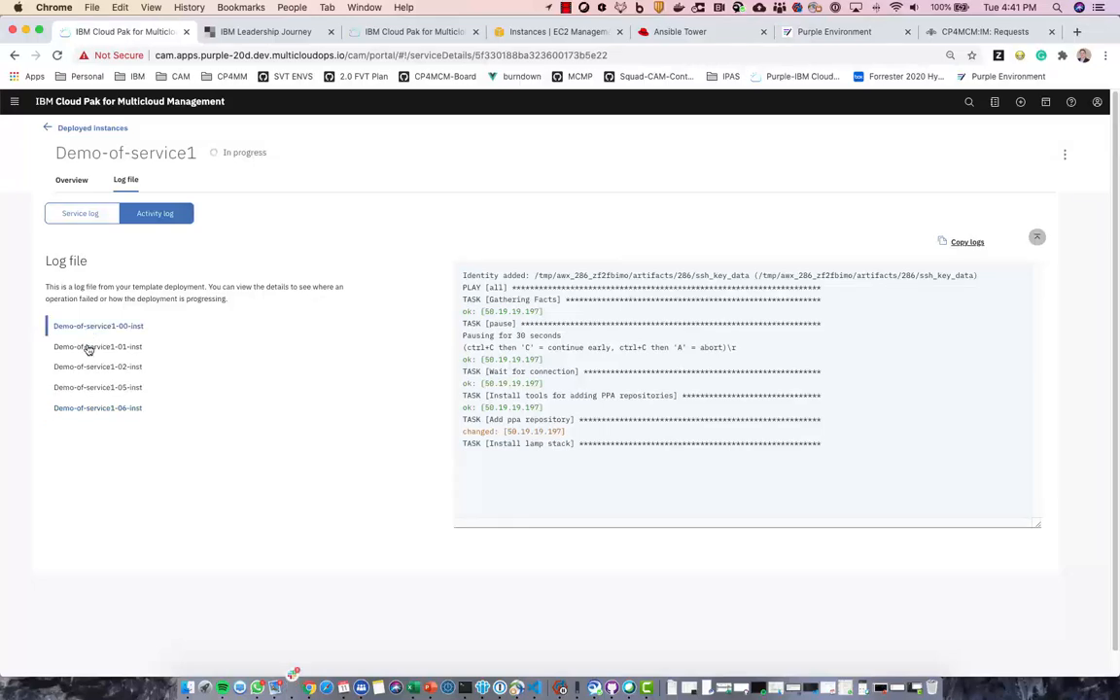
{"action": "left_click", "coordinate": [89, 347]}
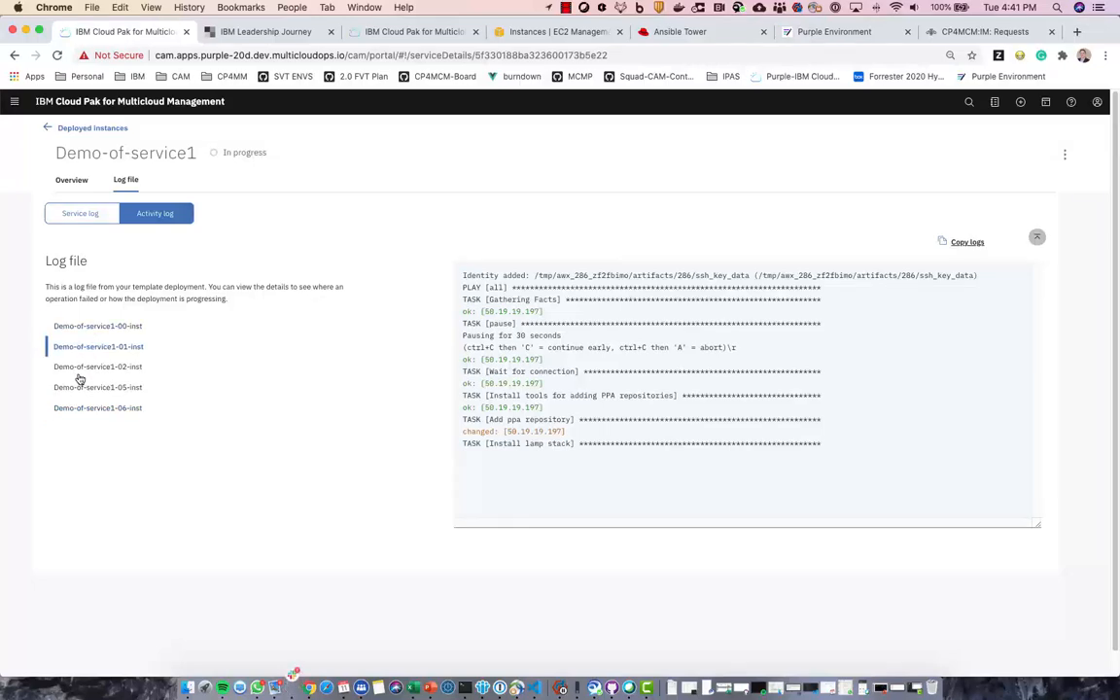
{"action": "scroll", "coordinate": [465, 379], "scroll_direction": "down", "scroll_amount": 15}
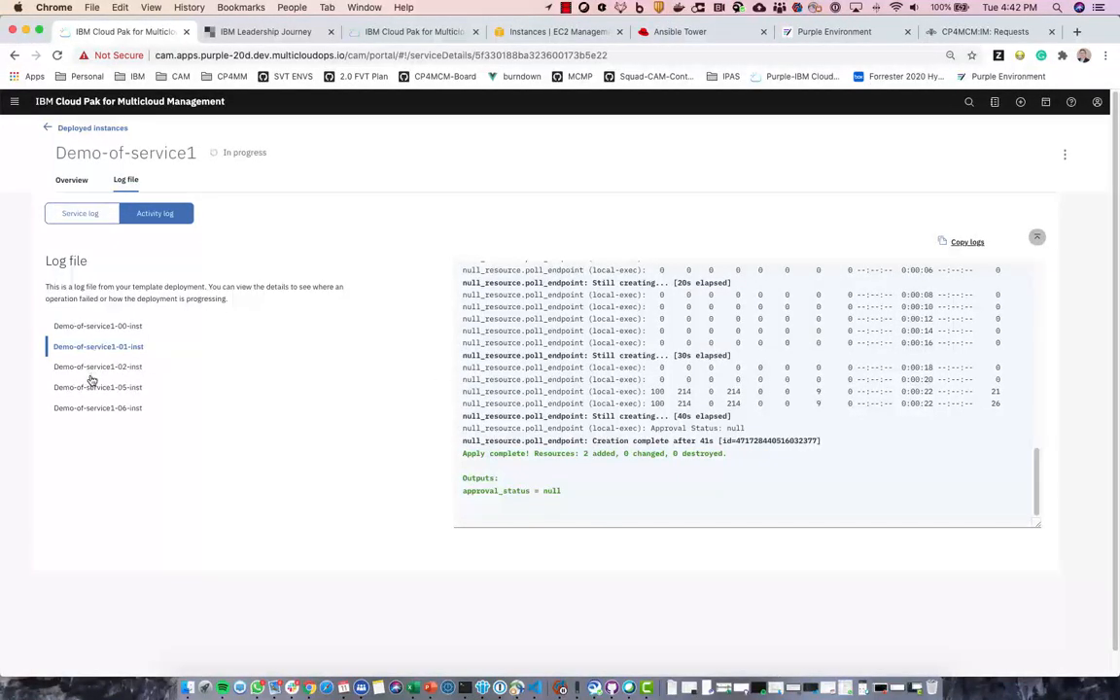
{"action": "left_click", "coordinate": [90, 410]}
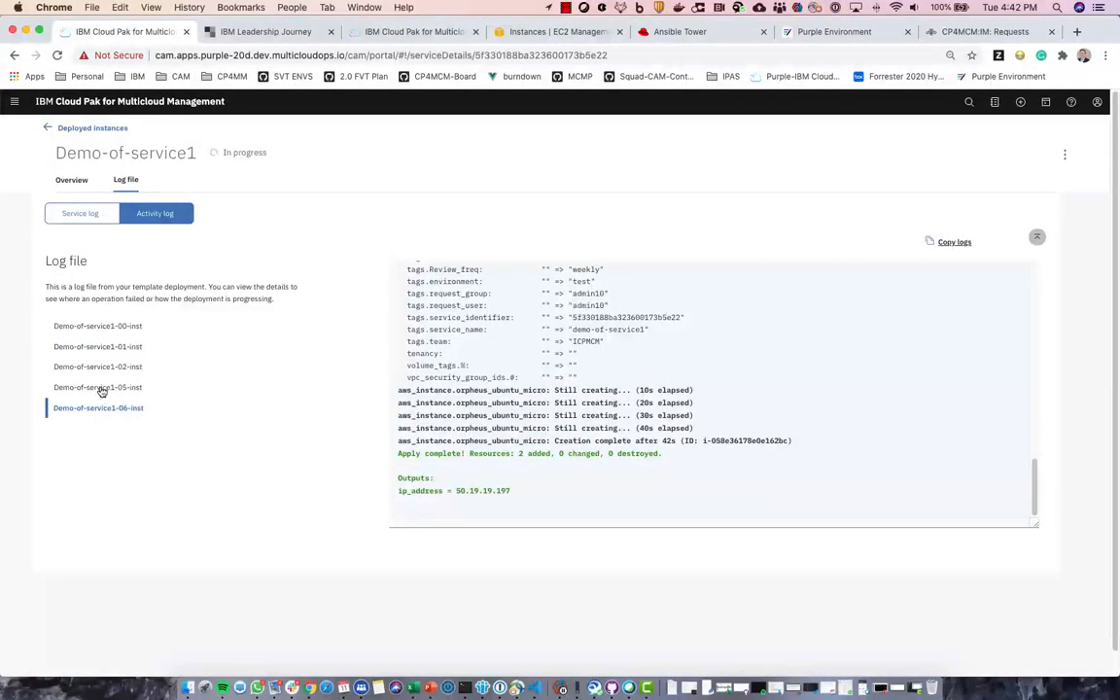
{"action": "left_click", "coordinate": [101, 388]}
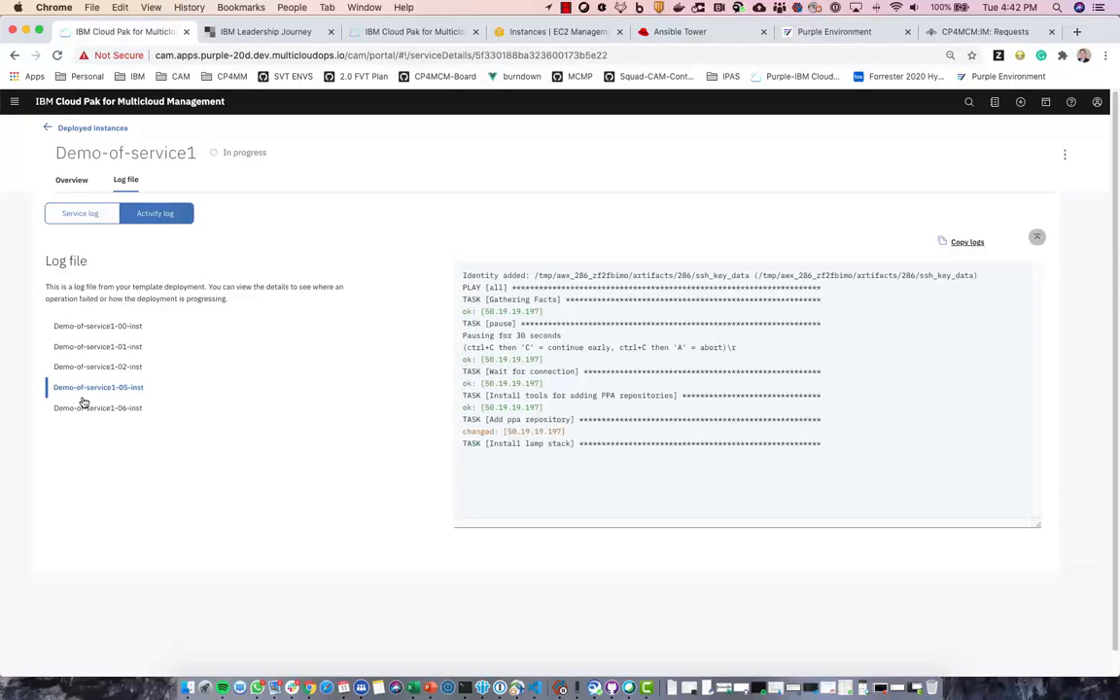
{"action": "left_click", "coordinate": [84, 366]}
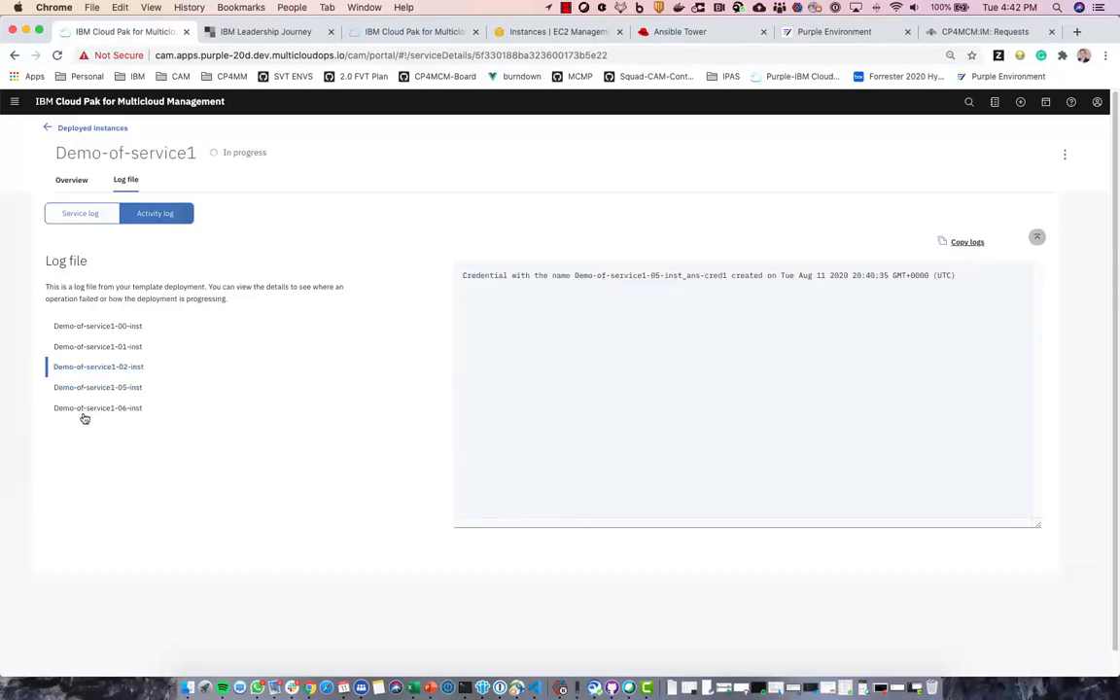
{"action": "left_click", "coordinate": [87, 410]}
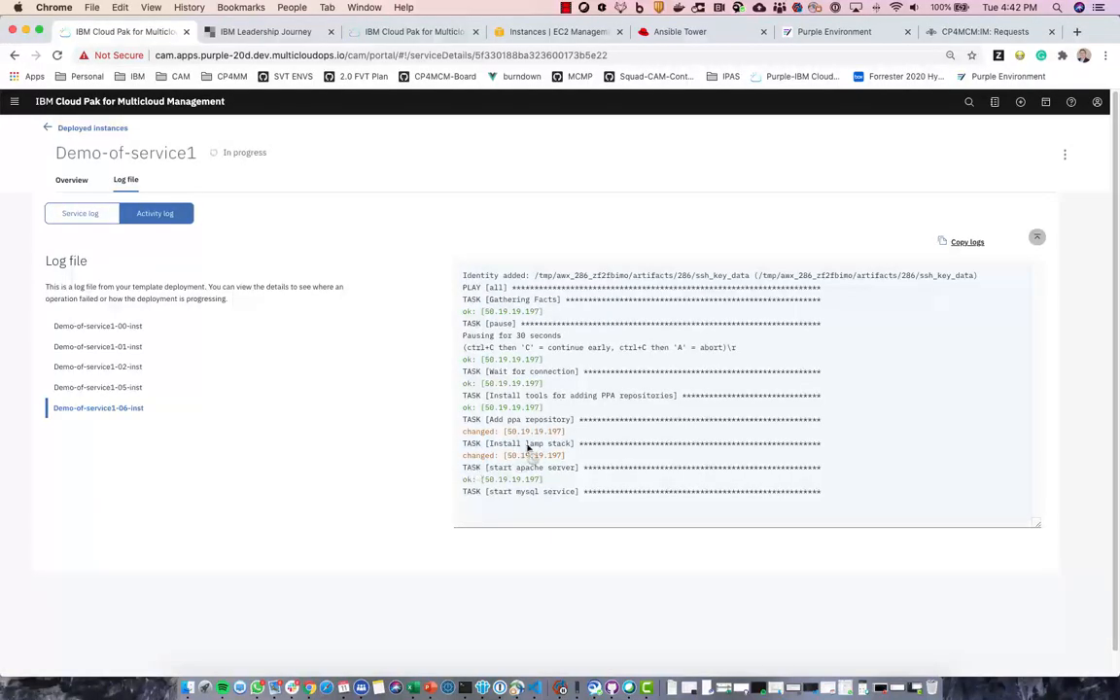
{"action": "scroll", "coordinate": [530, 447], "scroll_direction": "down", "scroll_amount": 1}
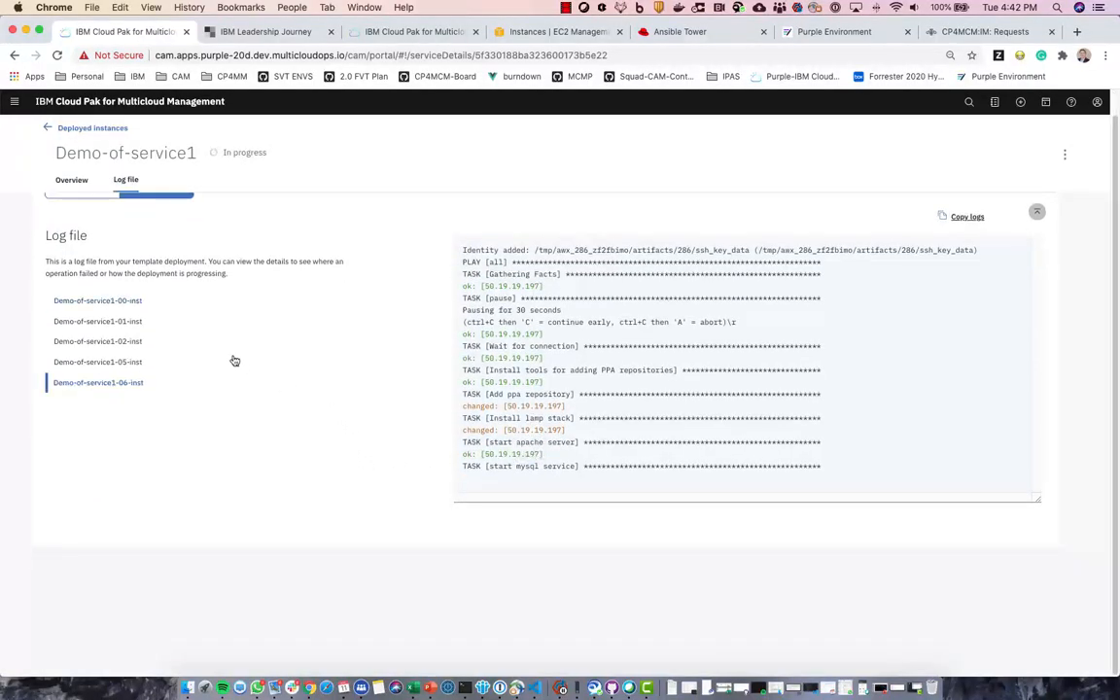
{"action": "scroll", "coordinate": [500, 455], "scroll_direction": "up", "scroll_amount": 6}
{"action": "left_click", "coordinate": [80, 180]}
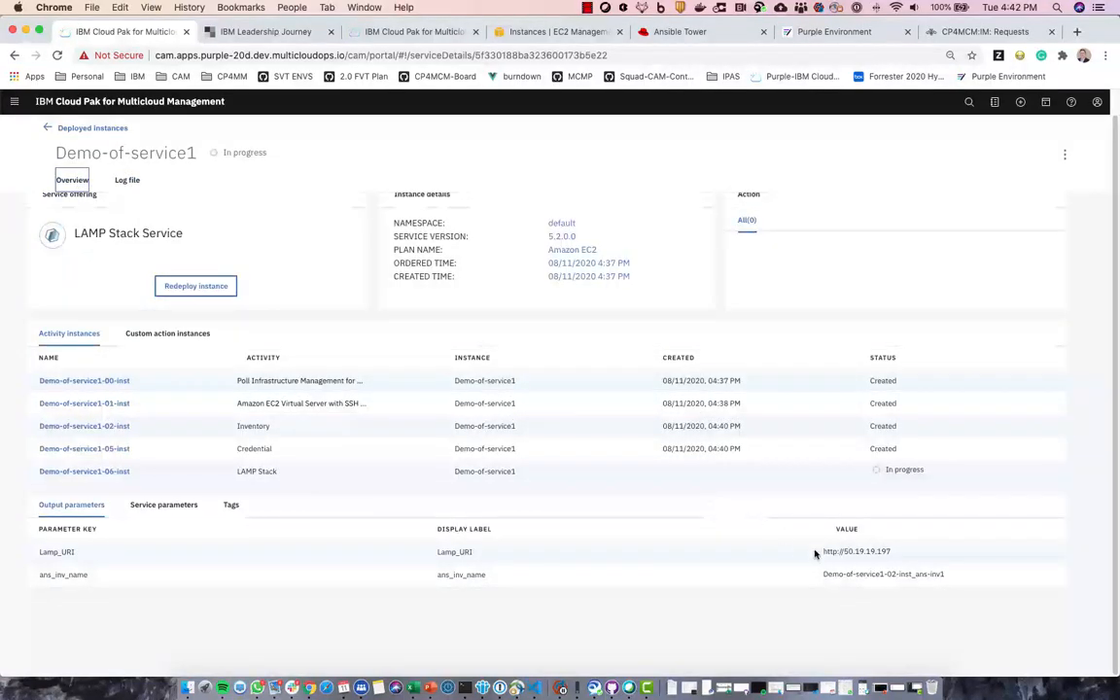
{"action": "left_click_drag", "start_coordinate": [820, 552], "coordinate": [892, 552]}
{"action": "right_click", "coordinate": [888, 551]}
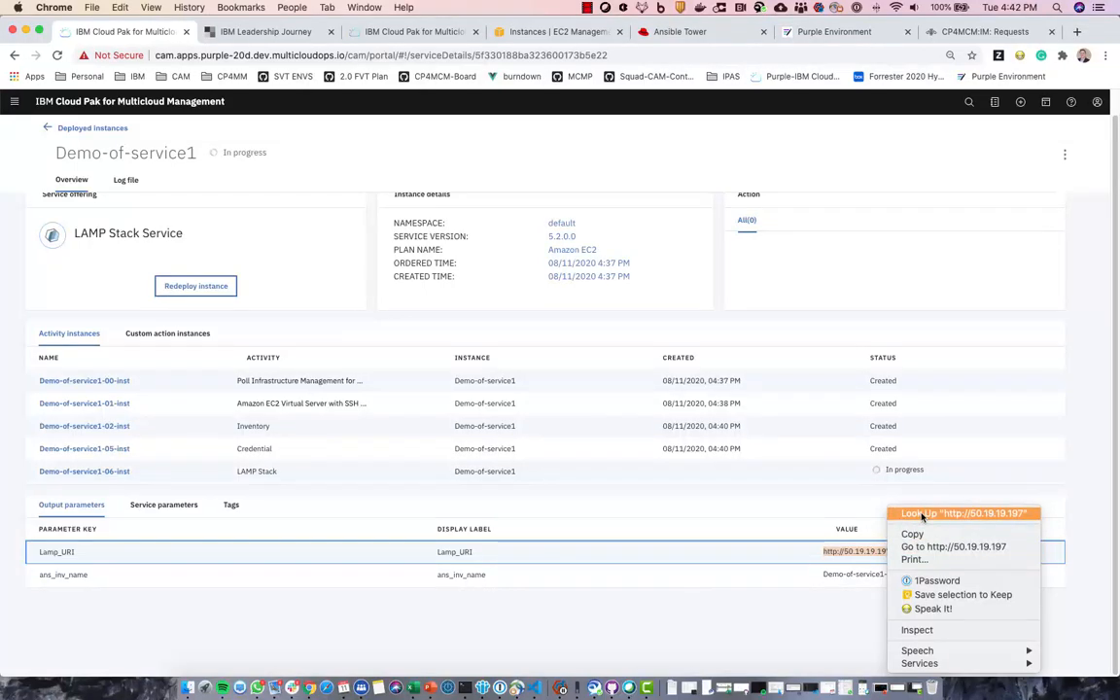
{"action": "left_click", "coordinate": [918, 547]}
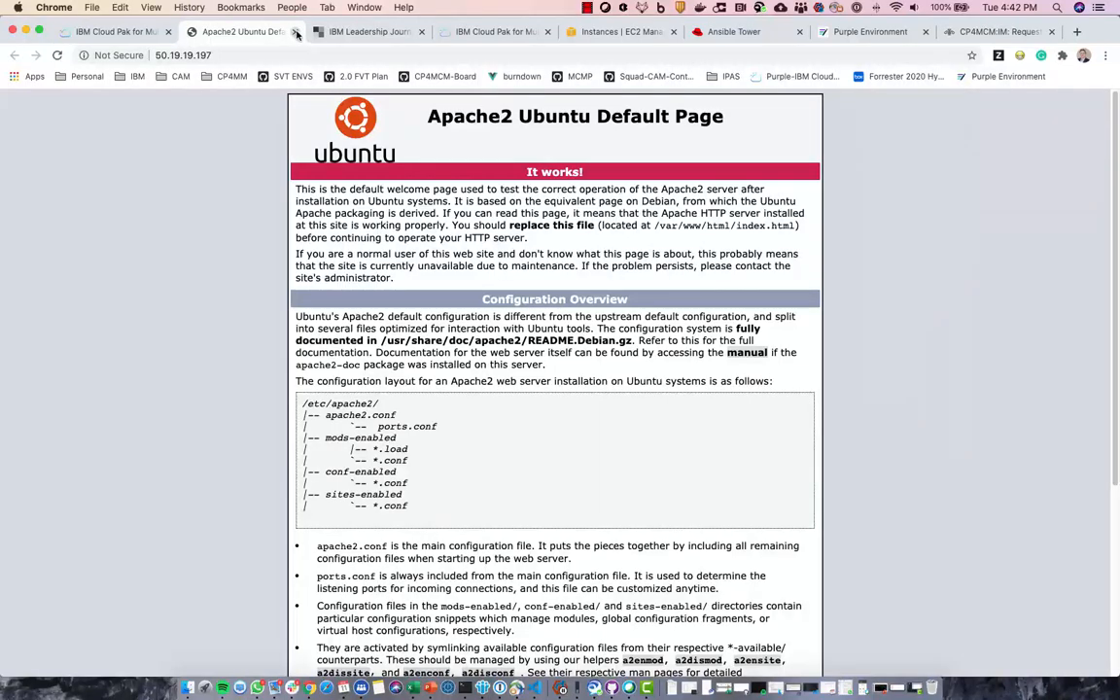
{"action": "left_click", "coordinate": [297, 32]}
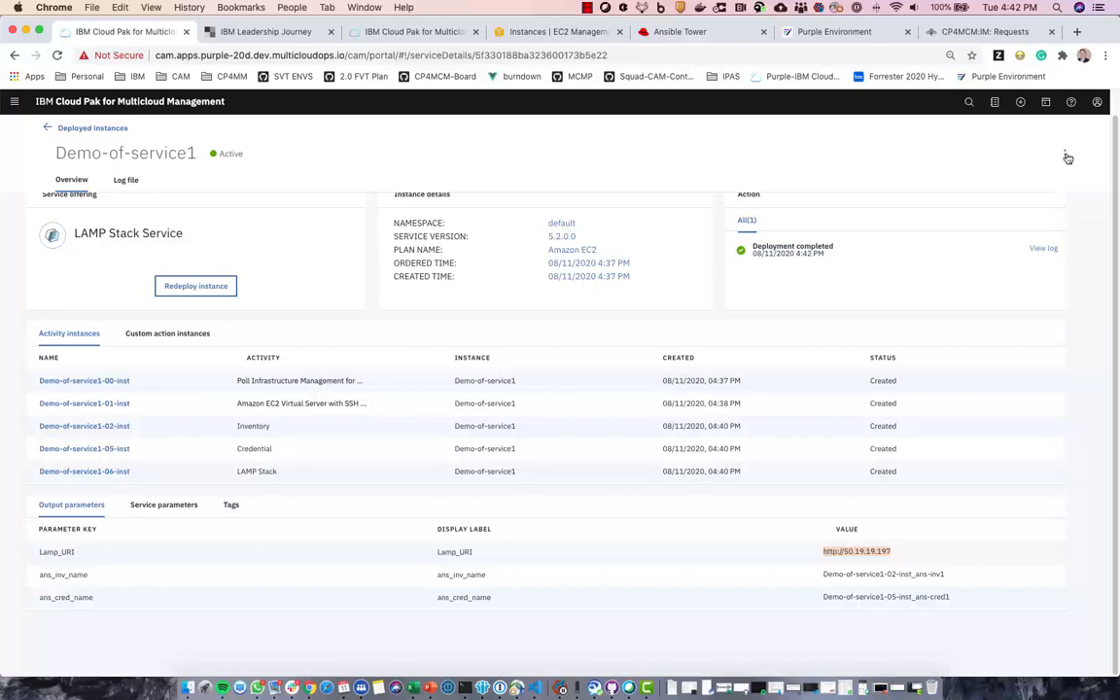
- Open Demo-of-service1's Edit form and choose Instance Spec Size 1 CPU, 1 Gb Mem
{"action": "left_click", "coordinate": [1067, 157]}
{"action": "left_click", "coordinate": [1004, 220]}
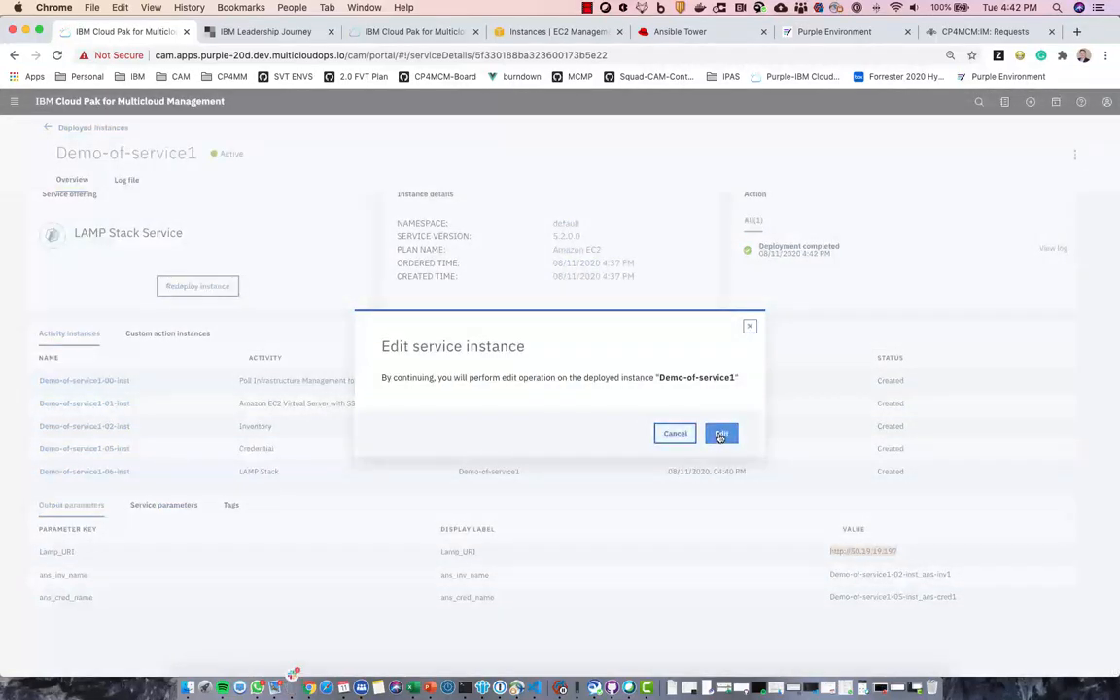
{"action": "left_click", "coordinate": [720, 434]}
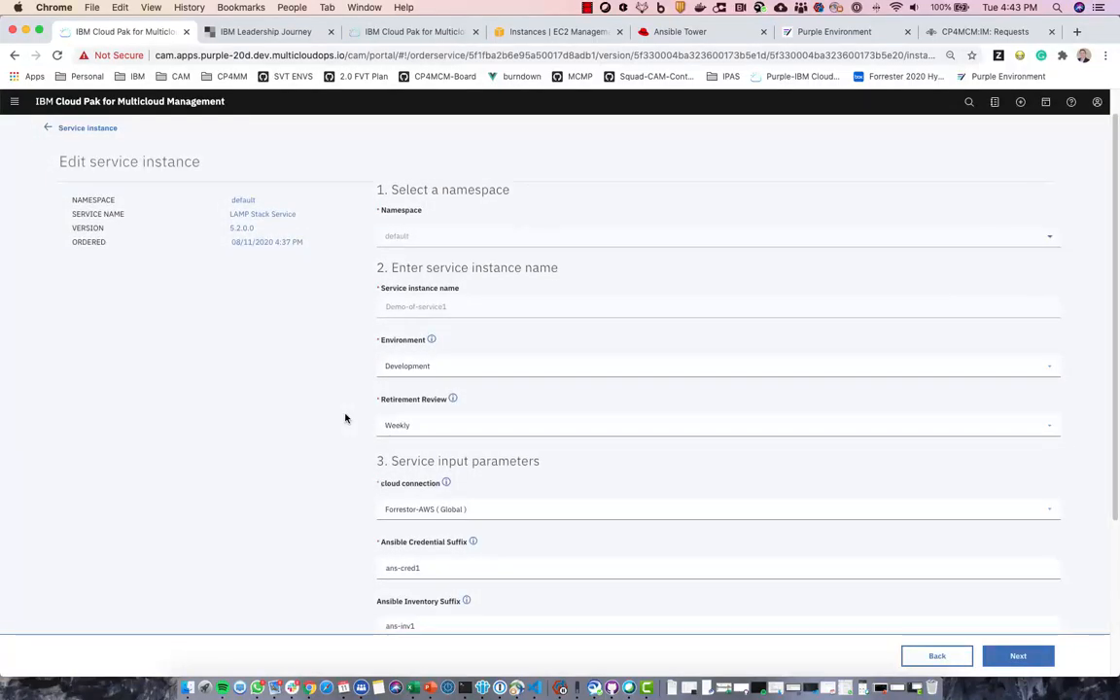
{"action": "scroll", "coordinate": [345, 418], "scroll_direction": "down", "scroll_amount": 5}
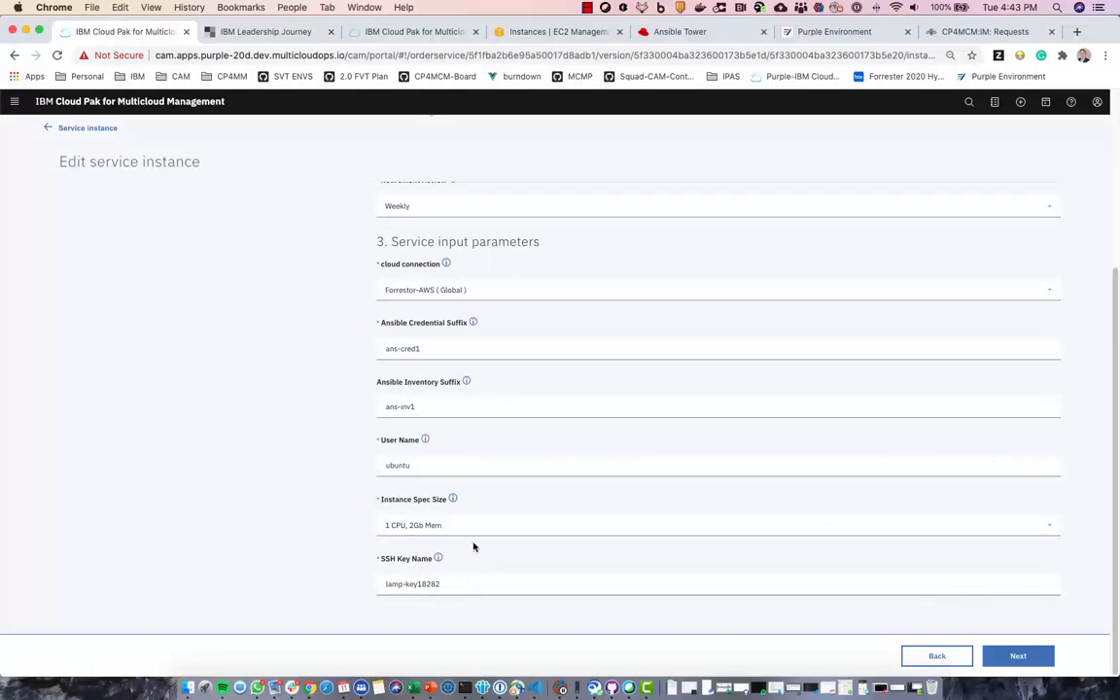
{"action": "left_click", "coordinate": [474, 528]}
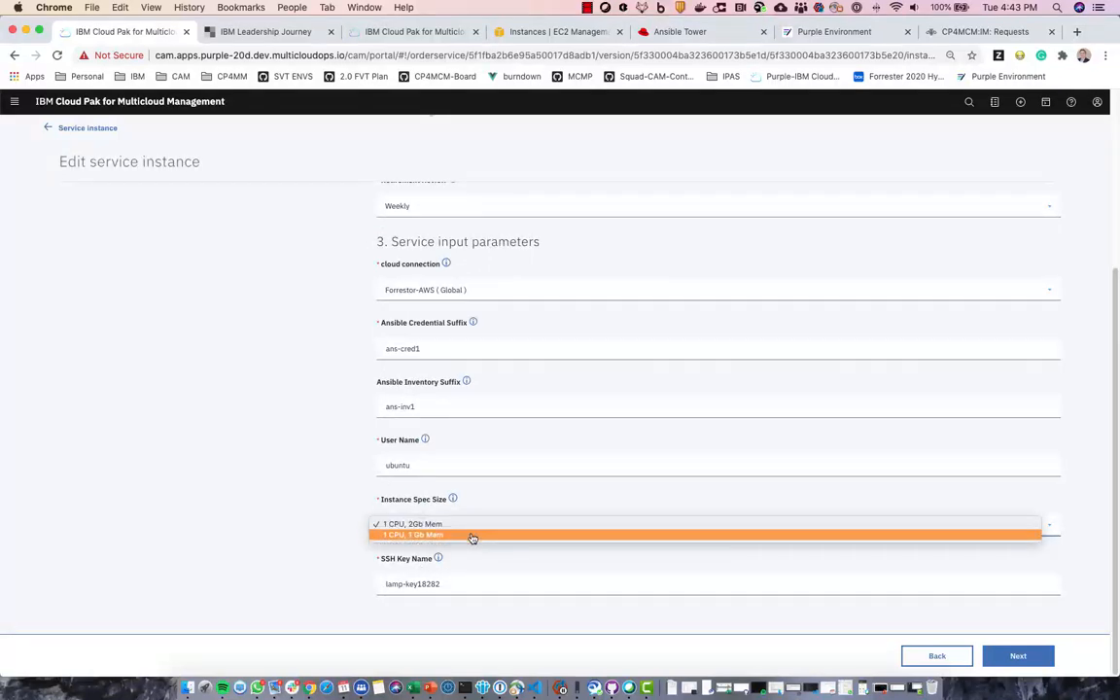
{"action": "left_click", "coordinate": [472, 538]}
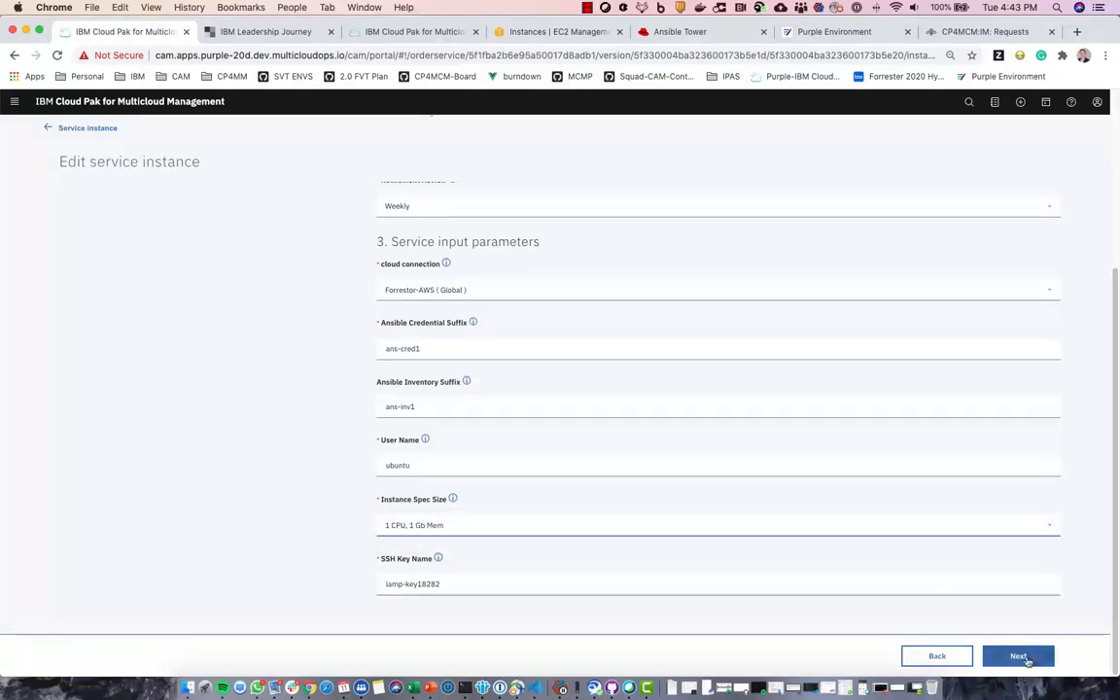
- Generate the change plan for the edited Demo-of-service1 and scroll its log to the Plan summary
{"action": "left_click", "coordinate": [1019, 657]}
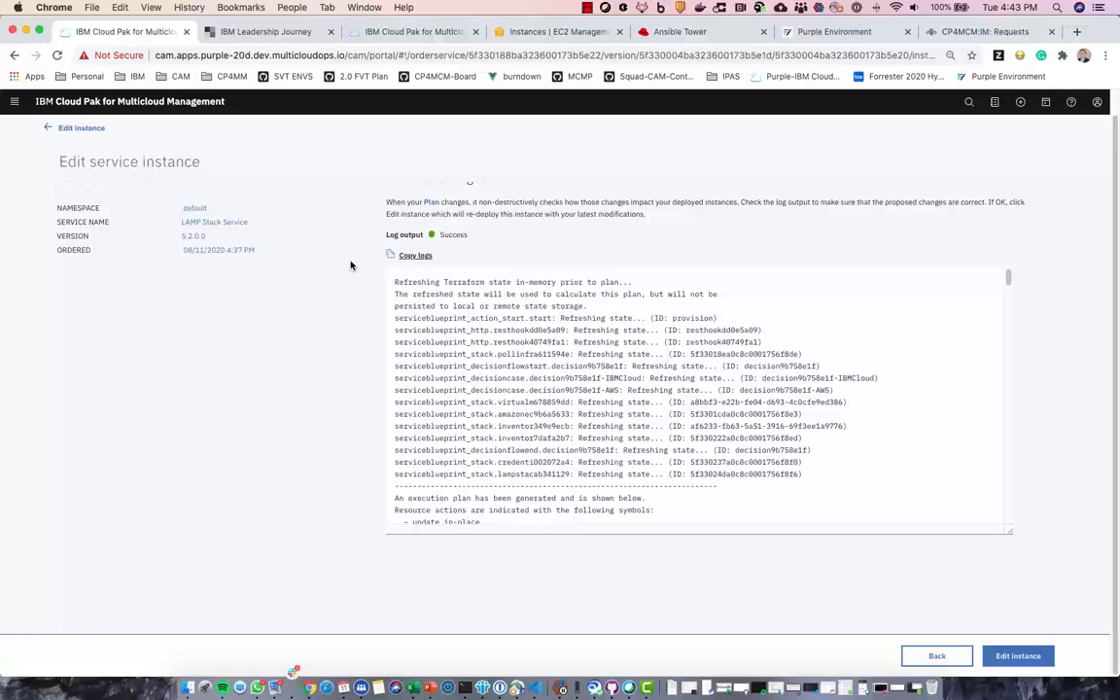
{"action": "scroll", "coordinate": [554, 346], "scroll_direction": "down", "scroll_amount": 1}
{"action": "scroll", "coordinate": [553, 345], "scroll_direction": "down", "scroll_amount": 15}
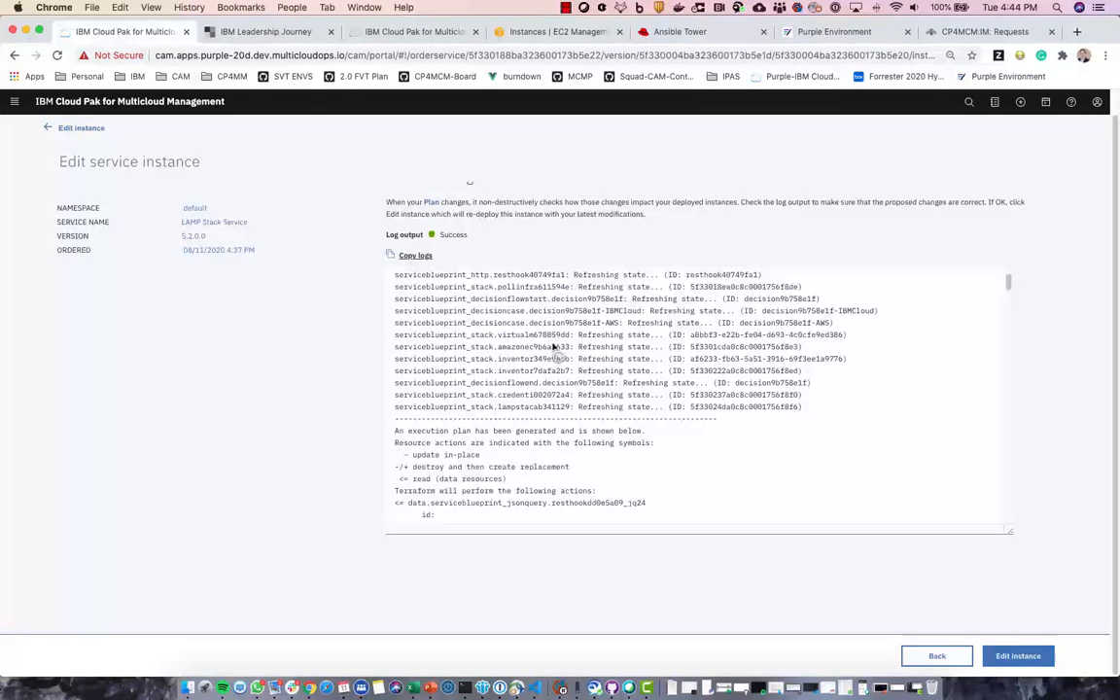
{"action": "scroll", "coordinate": [550, 346], "scroll_direction": "down", "scroll_amount": 20}
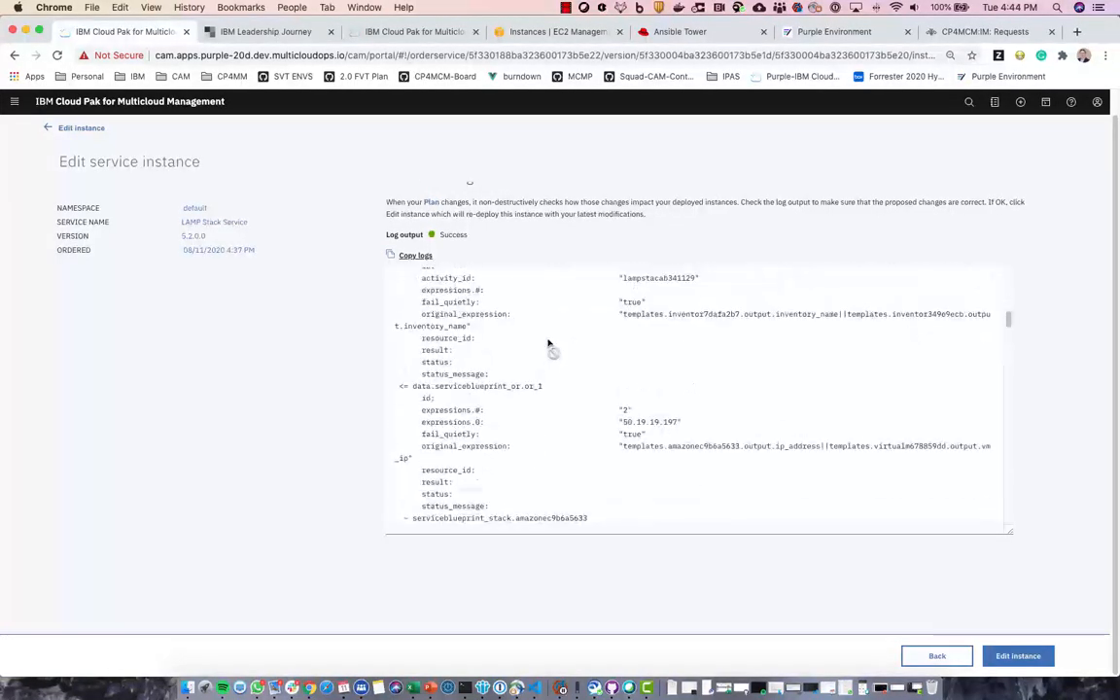
{"action": "scroll", "coordinate": [547, 345], "scroll_direction": "down", "scroll_amount": 20}
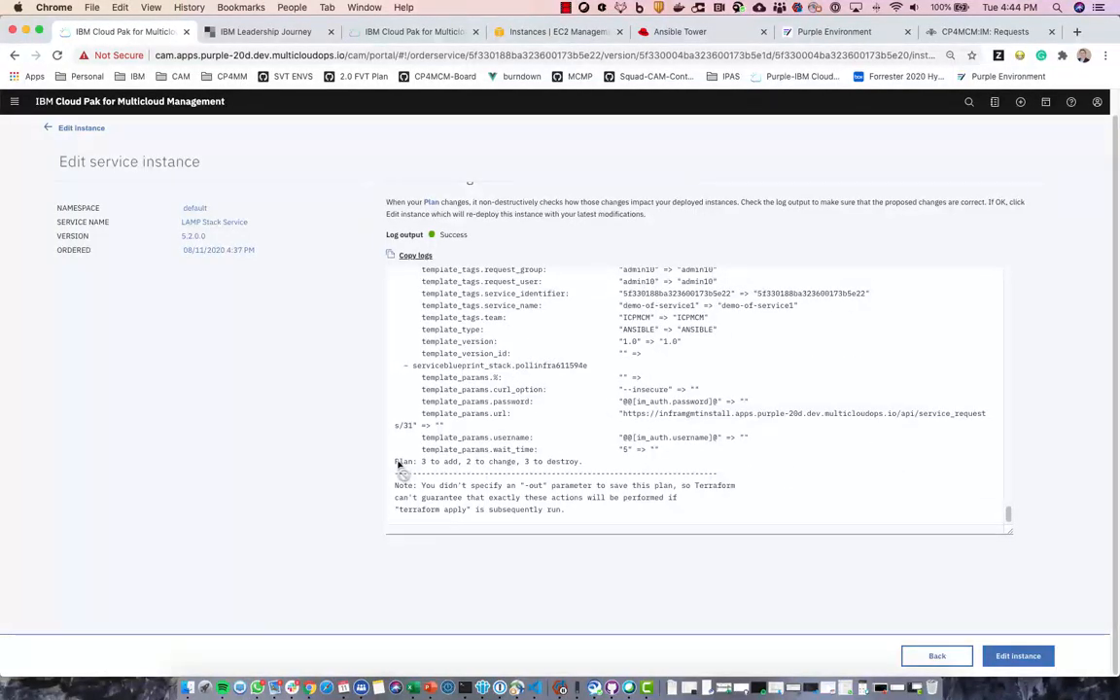
- Highlight the 'Plan: 3 to add, 2 to change, 3 to destroy' line and review the surrounding log
{"action": "left_click_drag", "start_coordinate": [397, 465], "coordinate": [583, 467]}
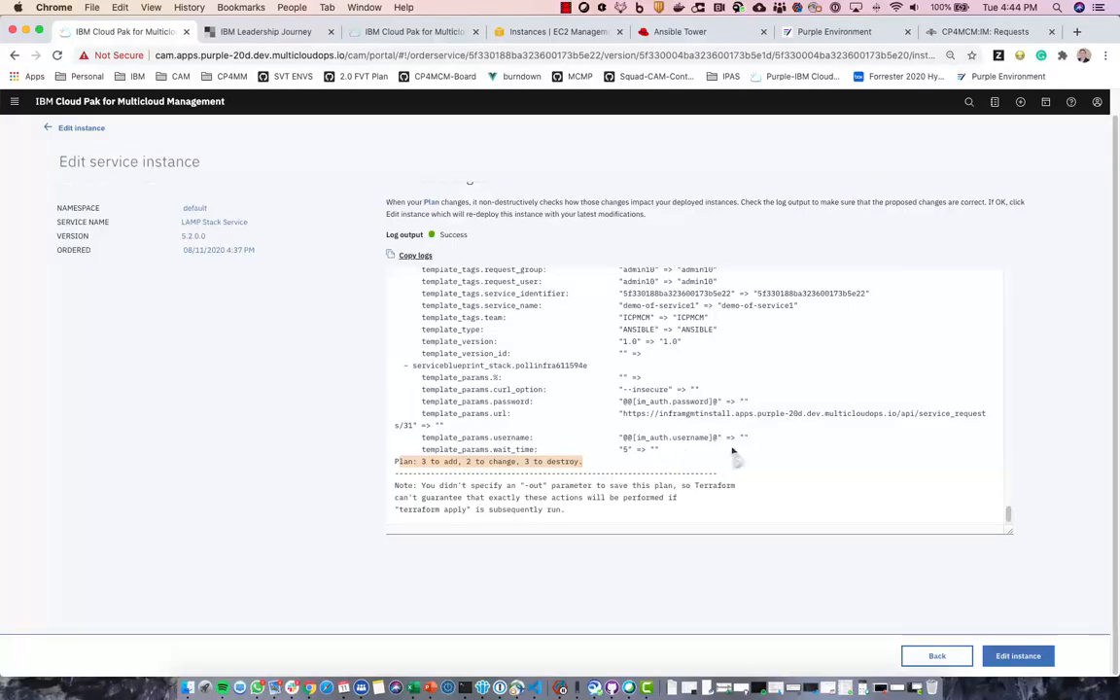
{"action": "scroll", "coordinate": [720, 447], "scroll_direction": "up", "scroll_amount": 10}
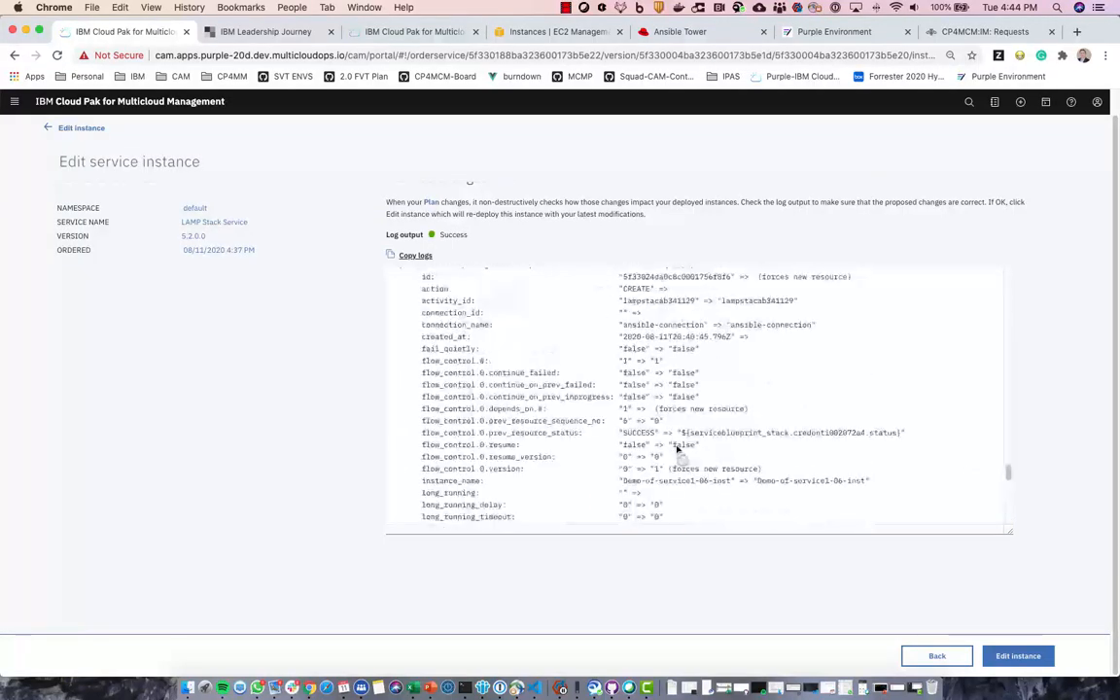
{"action": "scroll", "coordinate": [678, 449], "scroll_direction": "up", "scroll_amount": 10}
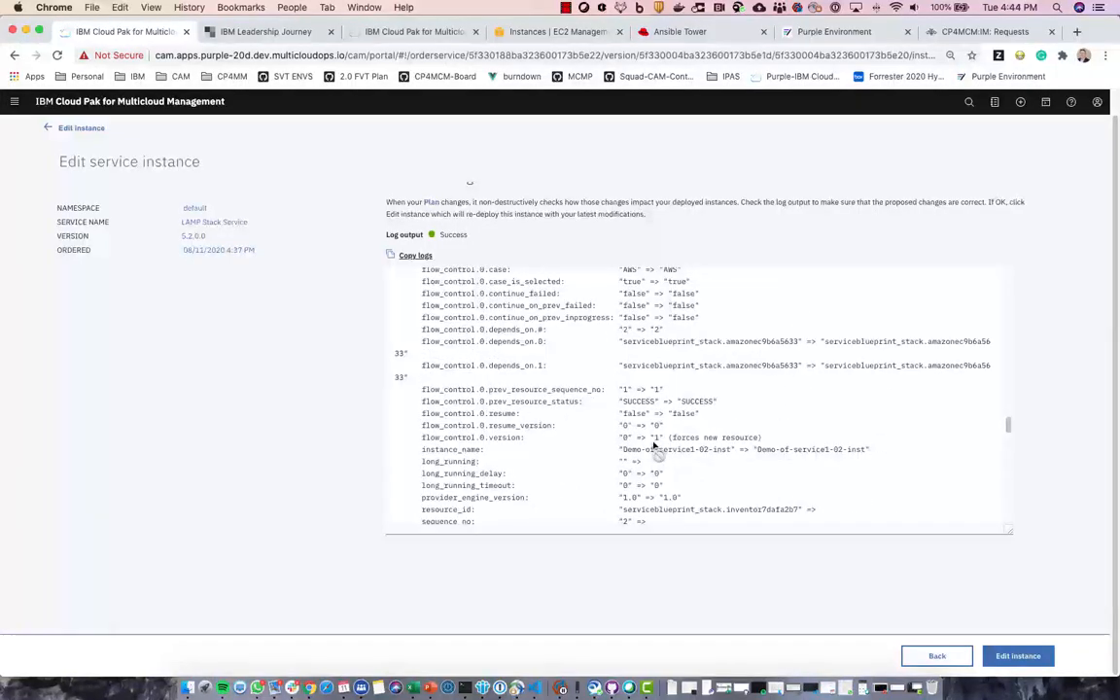
{"action": "scroll", "coordinate": [657, 446], "scroll_direction": "down", "scroll_amount": 15}
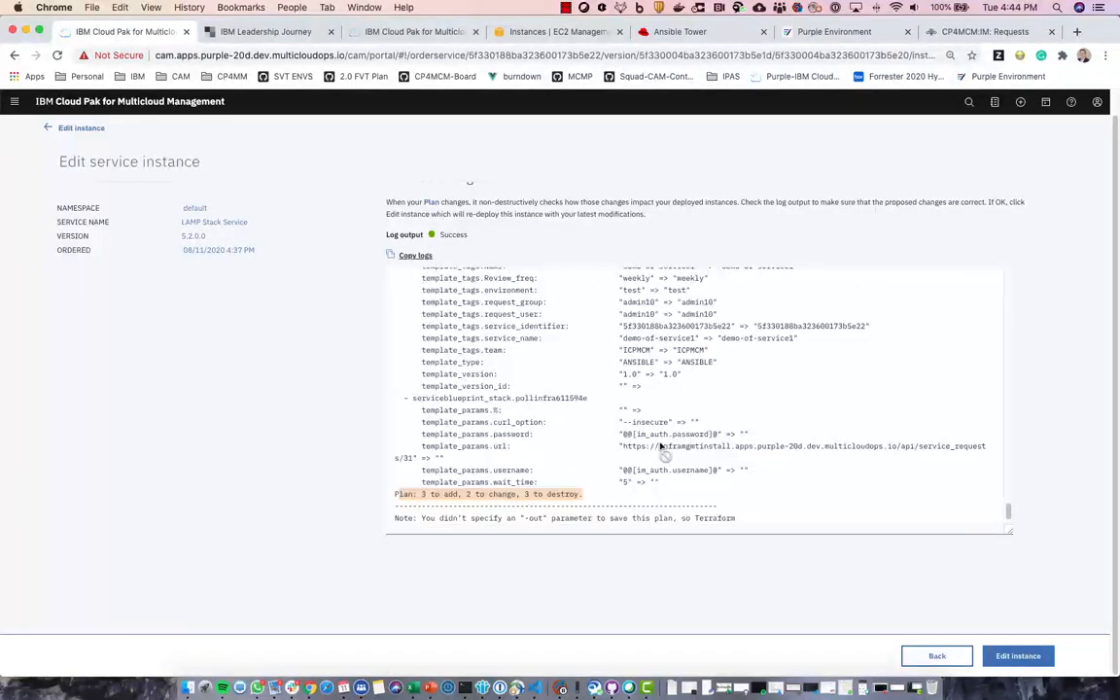
{"action": "scroll", "coordinate": [660, 445], "scroll_direction": "up", "scroll_amount": 10}
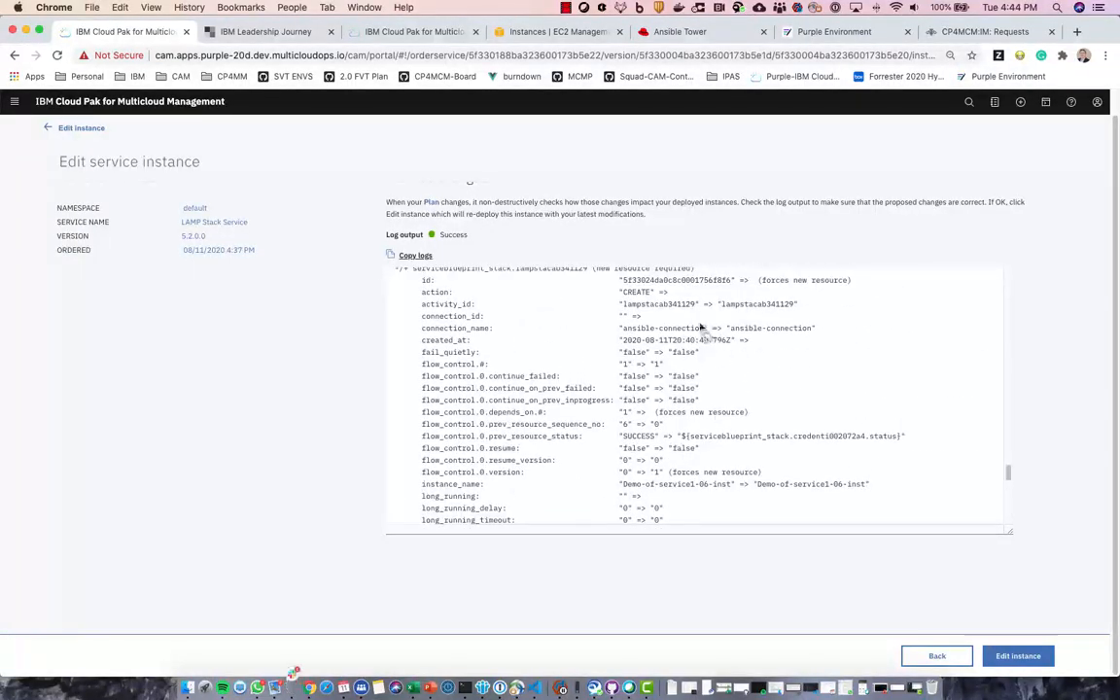
{"action": "scroll", "coordinate": [757, 407], "scroll_direction": "up", "scroll_amount": 3}
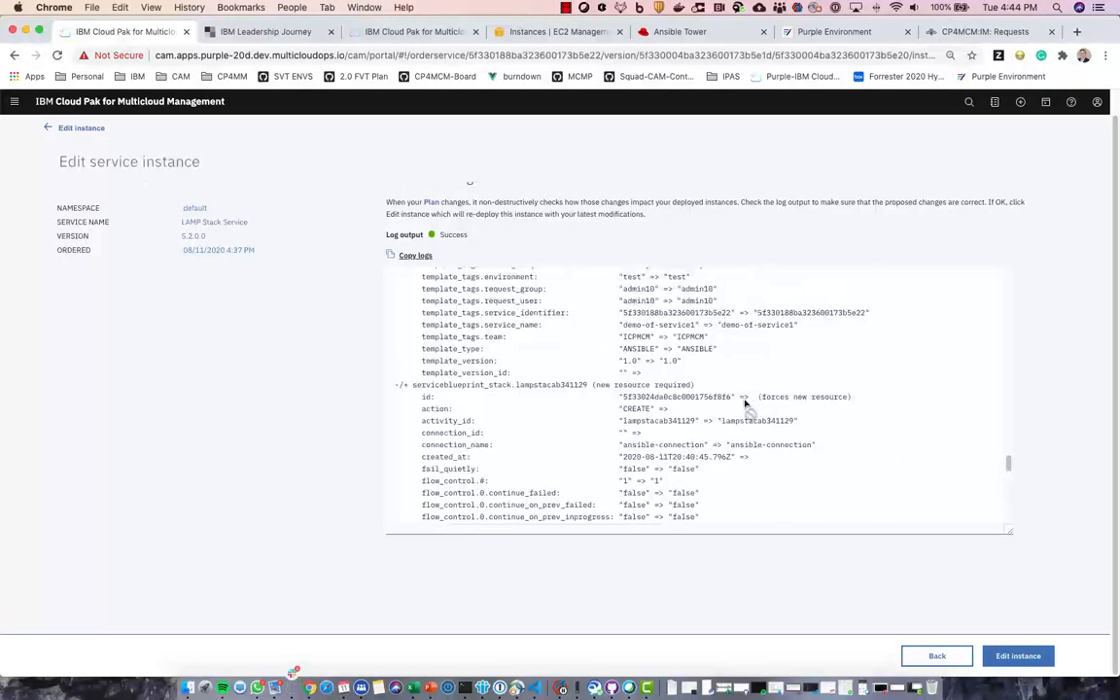
{"action": "scroll", "coordinate": [746, 402], "scroll_direction": "up", "scroll_amount": 10}
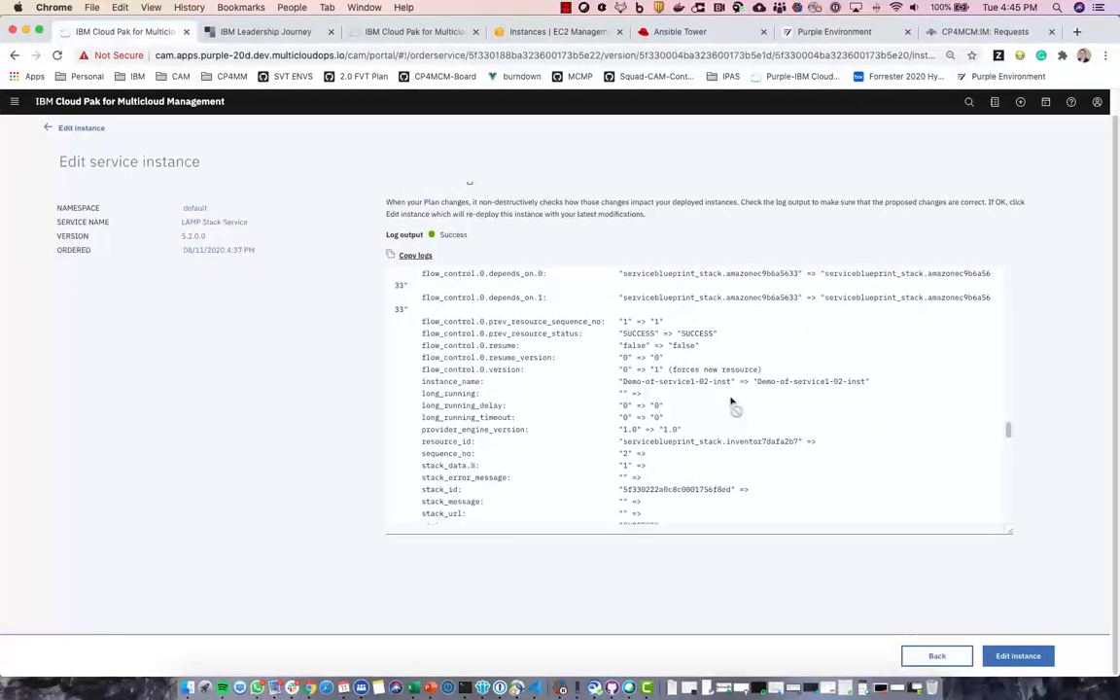
{"action": "scroll", "coordinate": [732, 401], "scroll_direction": "down", "scroll_amount": 15}
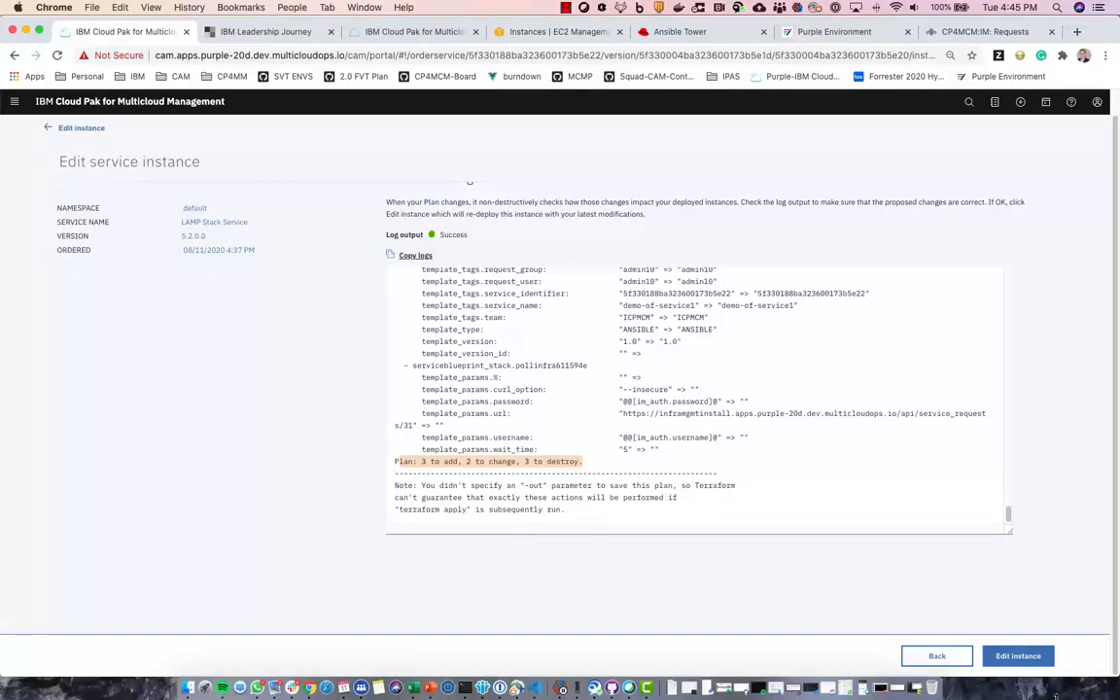
- Submit the edit and open Demo-of-service1's log file, now 'Waiting for service action to start'
{"action": "left_click", "coordinate": [1015, 658]}
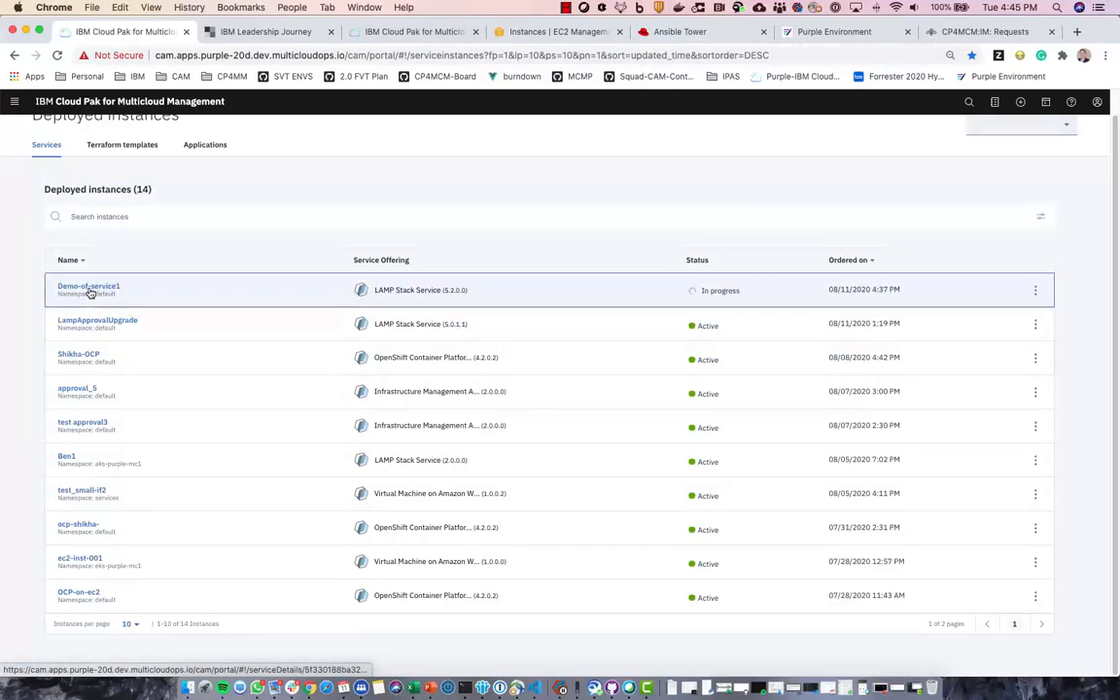
{"action": "left_click", "coordinate": [89, 287]}
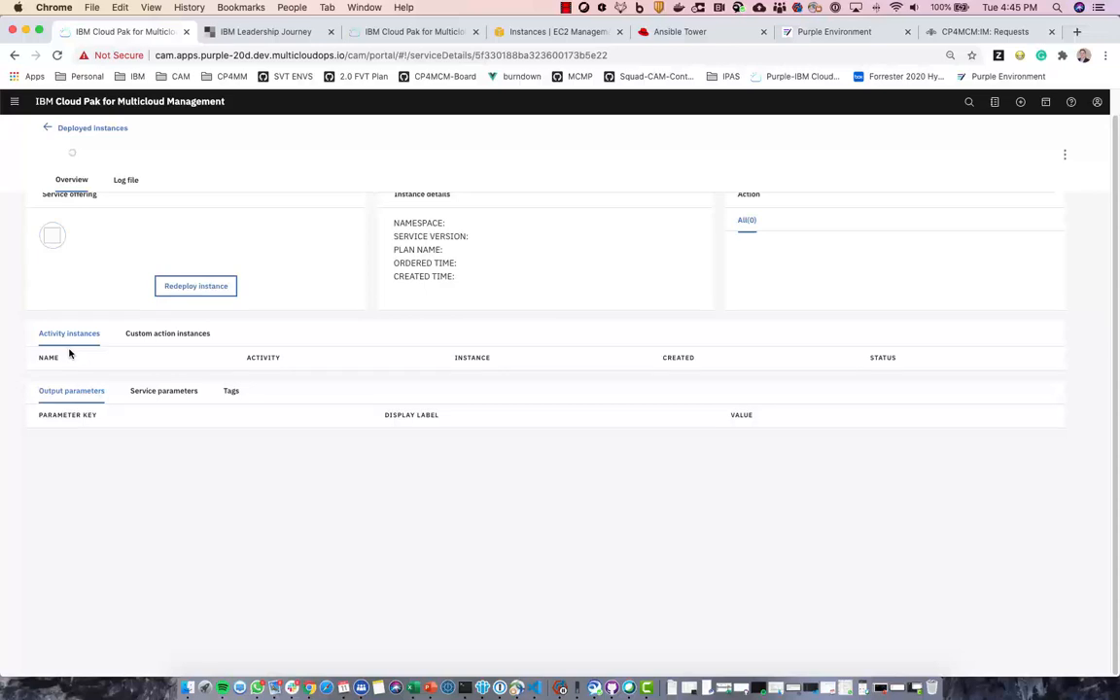
{"action": "left_click", "coordinate": [127, 180]}
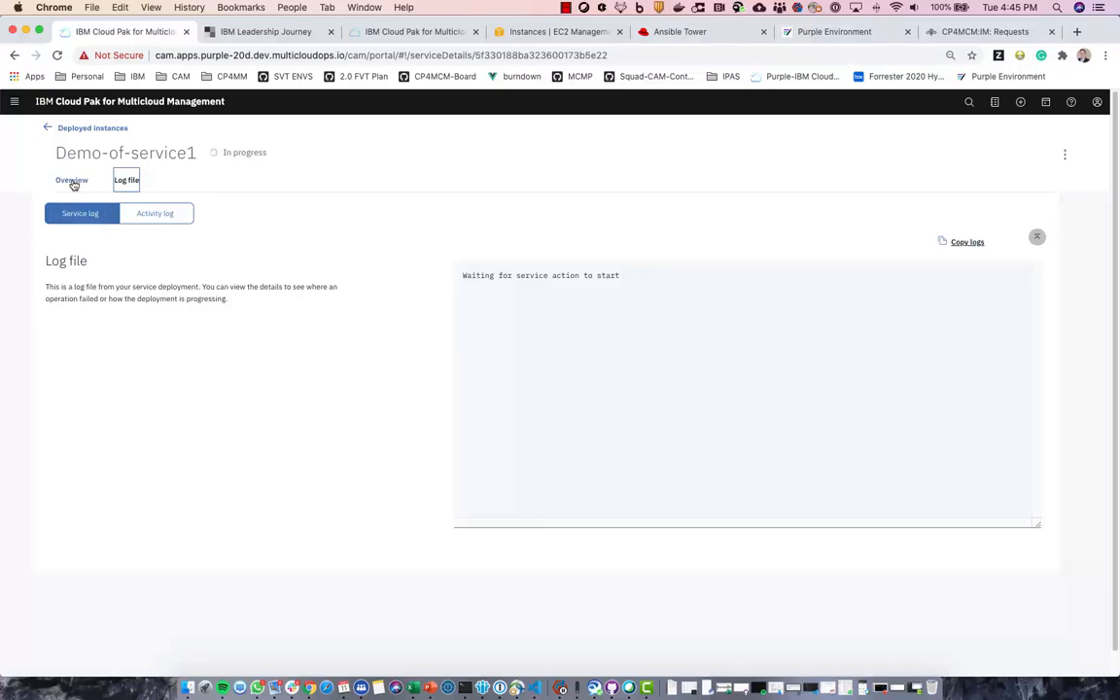
- Find the t2.small to t2.micro image size change and the 'Still modifying' line in the redeploy log
{"action": "left_click", "coordinate": [72, 182]}
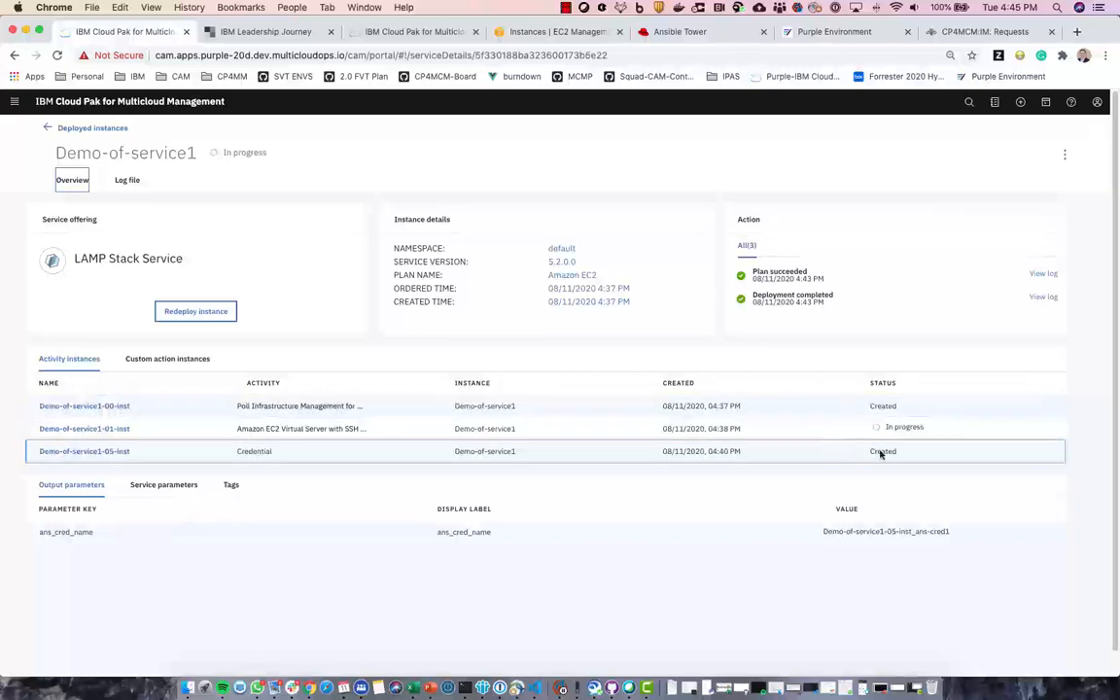
{"action": "left_click", "coordinate": [127, 180]}
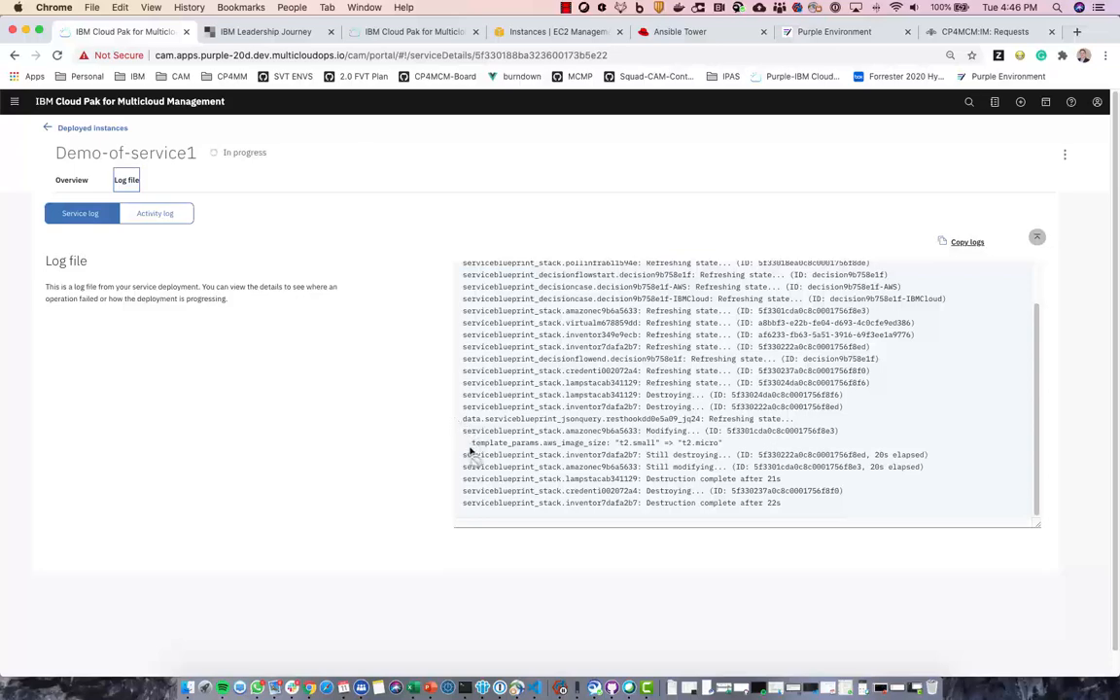
{"action": "left_click_drag", "start_coordinate": [473, 443], "coordinate": [720, 444]}
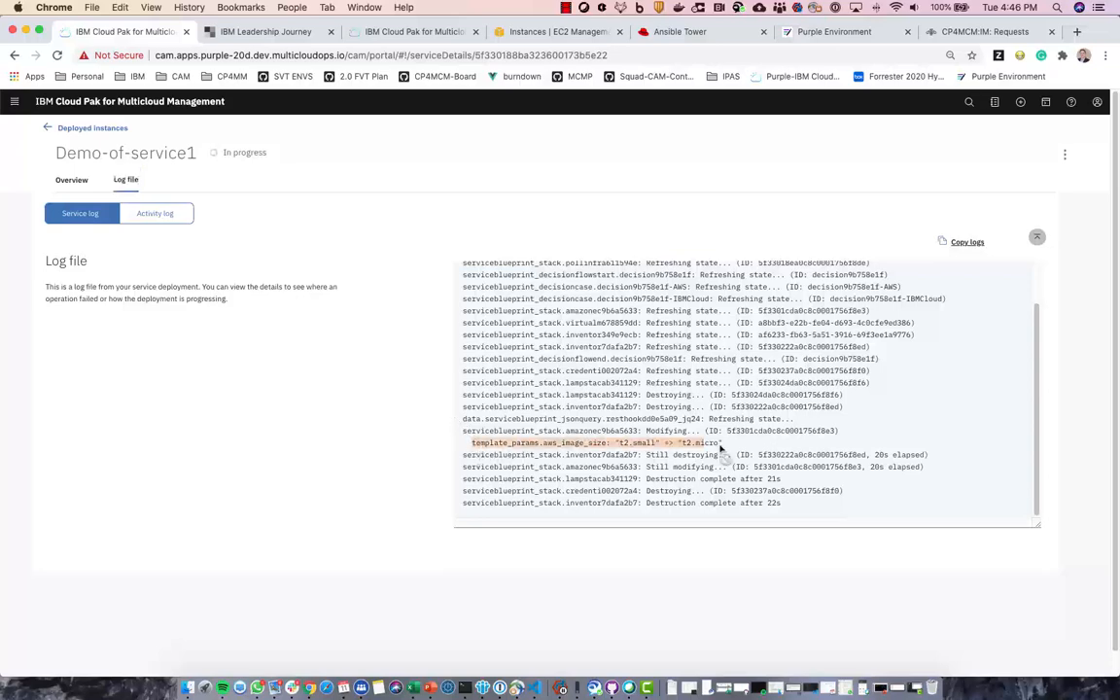
{"action": "left_click", "coordinate": [352, 435]}
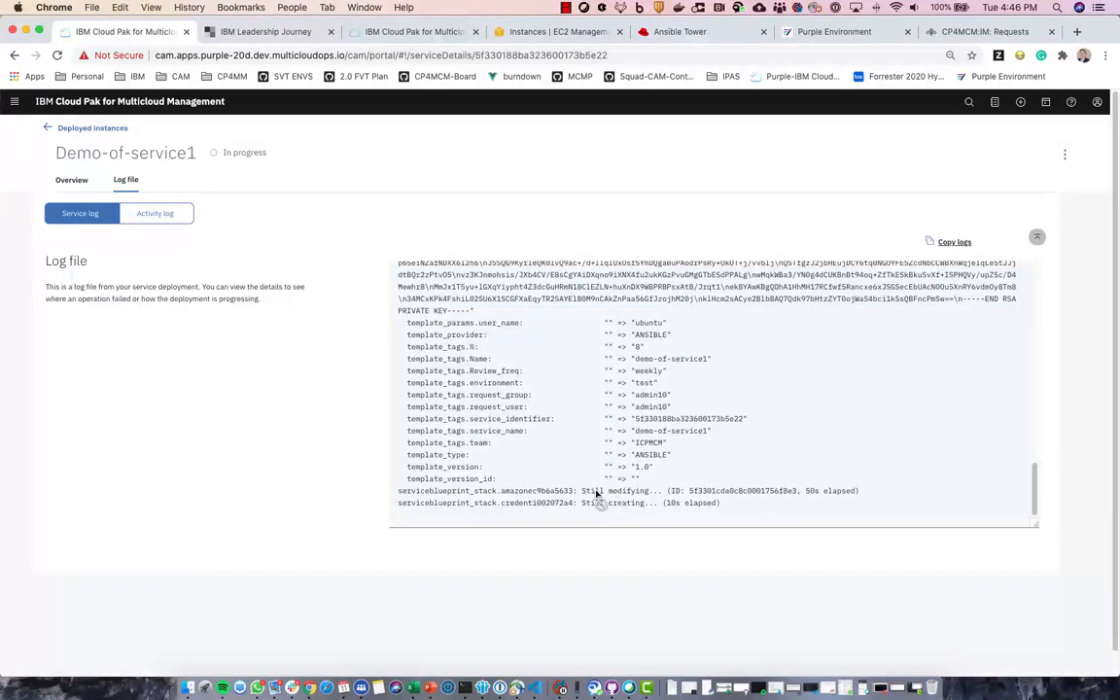
{"action": "left_click_drag", "start_coordinate": [597, 494], "coordinate": [671, 493]}
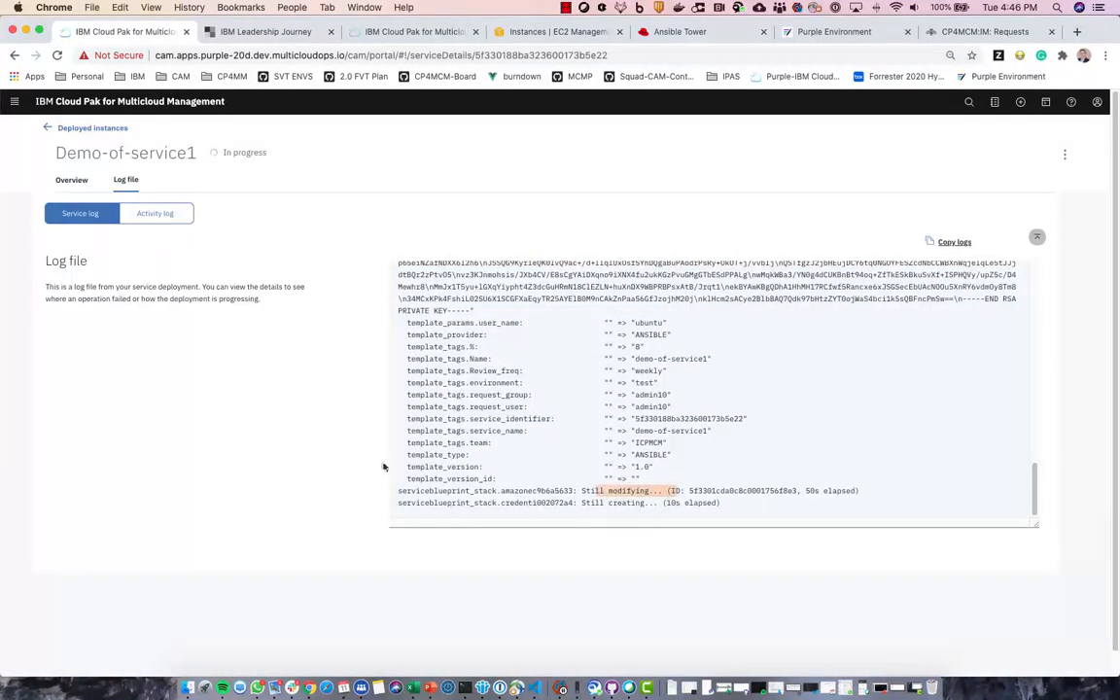
{"action": "left_click", "coordinate": [268, 428]}
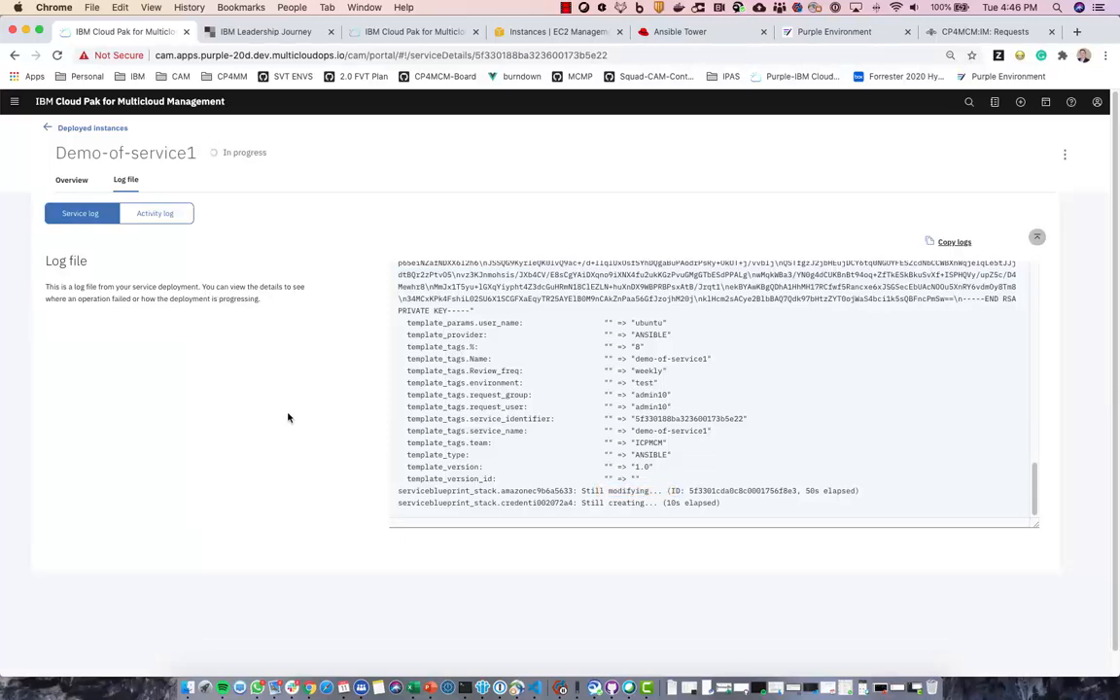
- Show Demo-of-service1's overview with its EC2 server and Credential activities In progress
{"action": "left_click", "coordinate": [553, 33]}
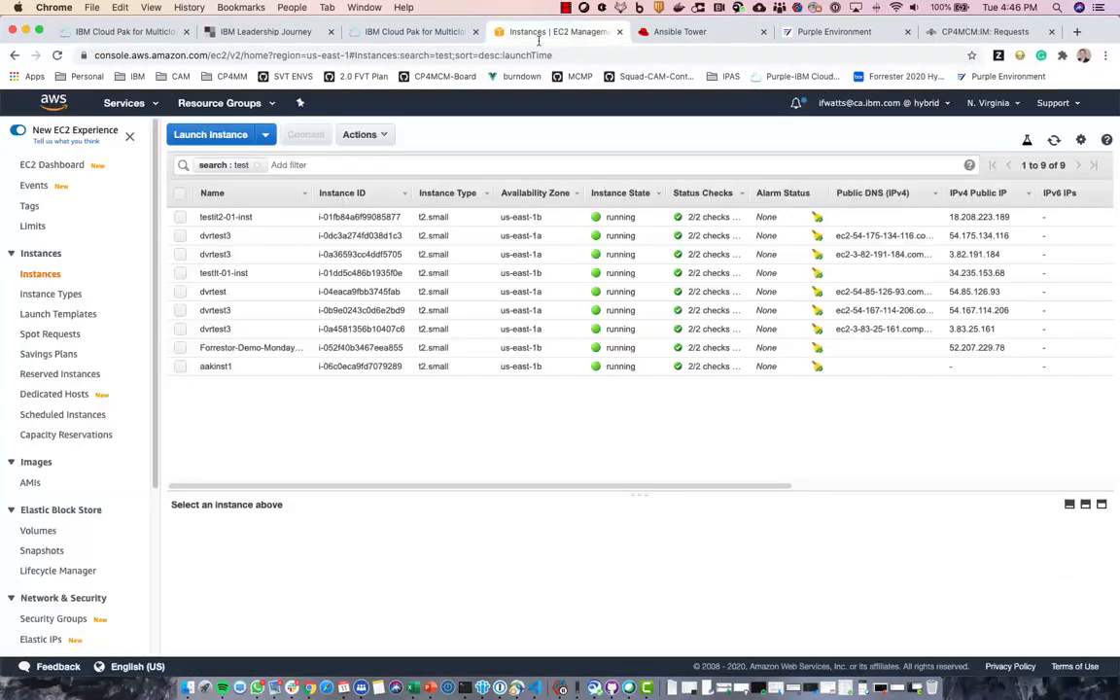
{"action": "left_click", "coordinate": [258, 167]}
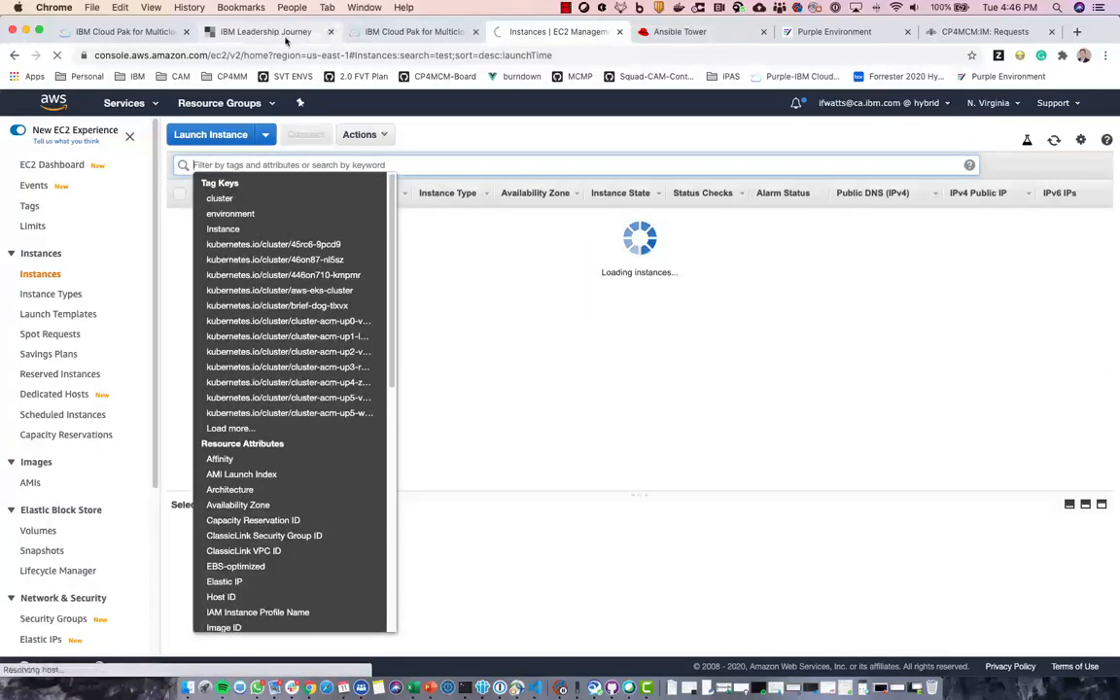
{"action": "left_click", "coordinate": [395, 32]}
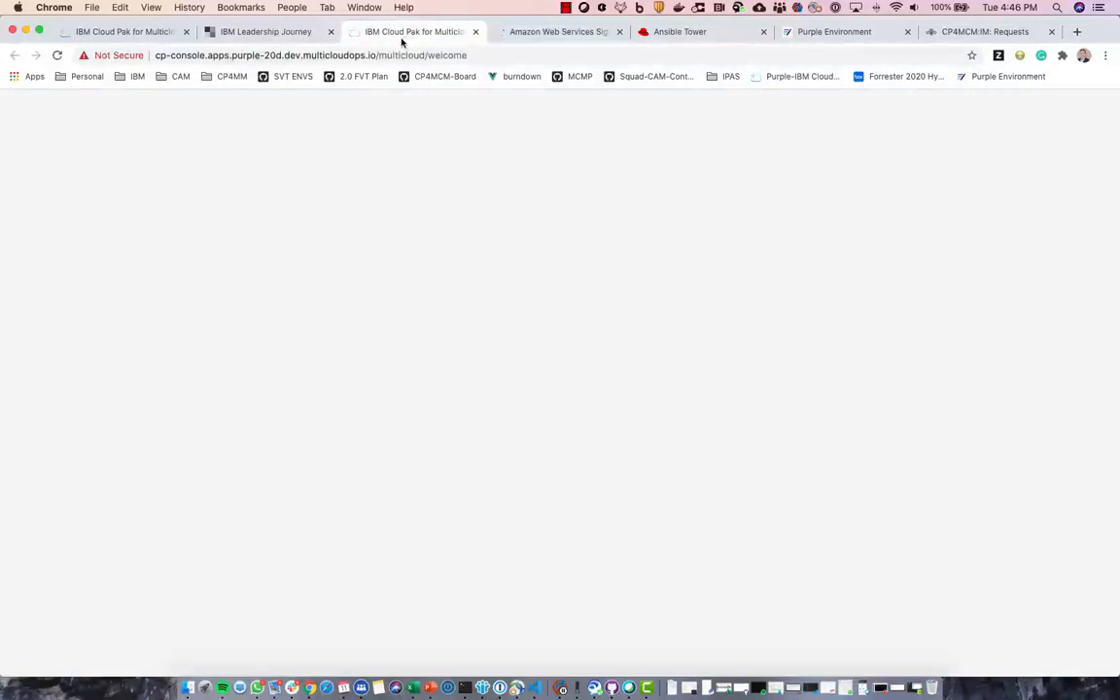
{"action": "left_click", "coordinate": [177, 29]}
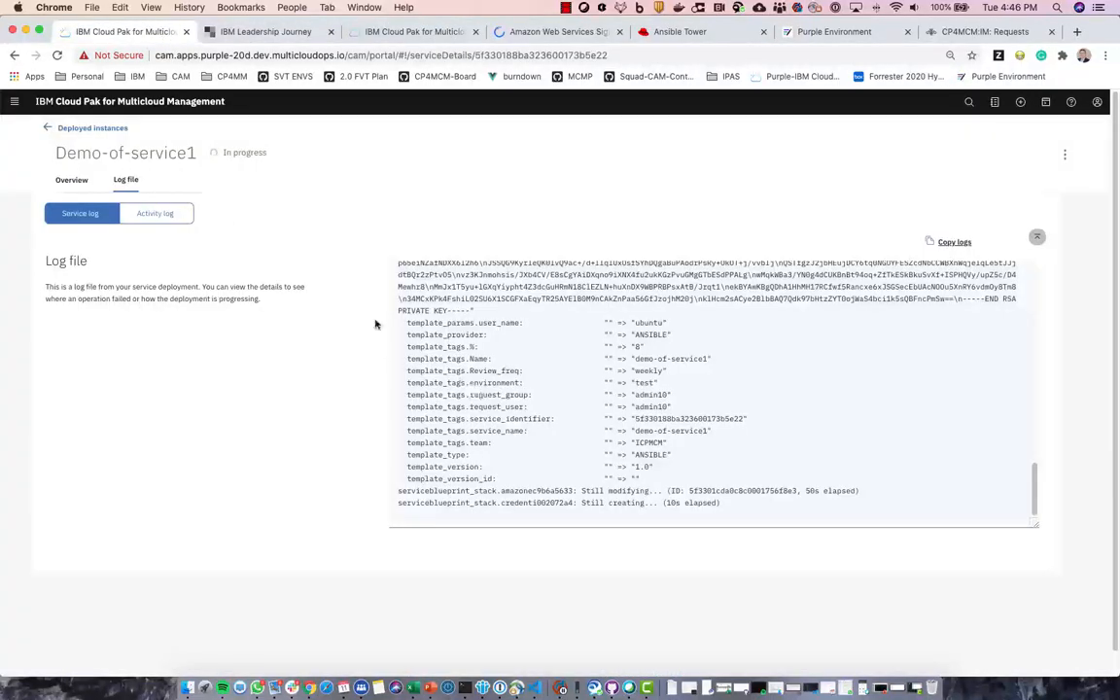
{"action": "left_click", "coordinate": [72, 181]}
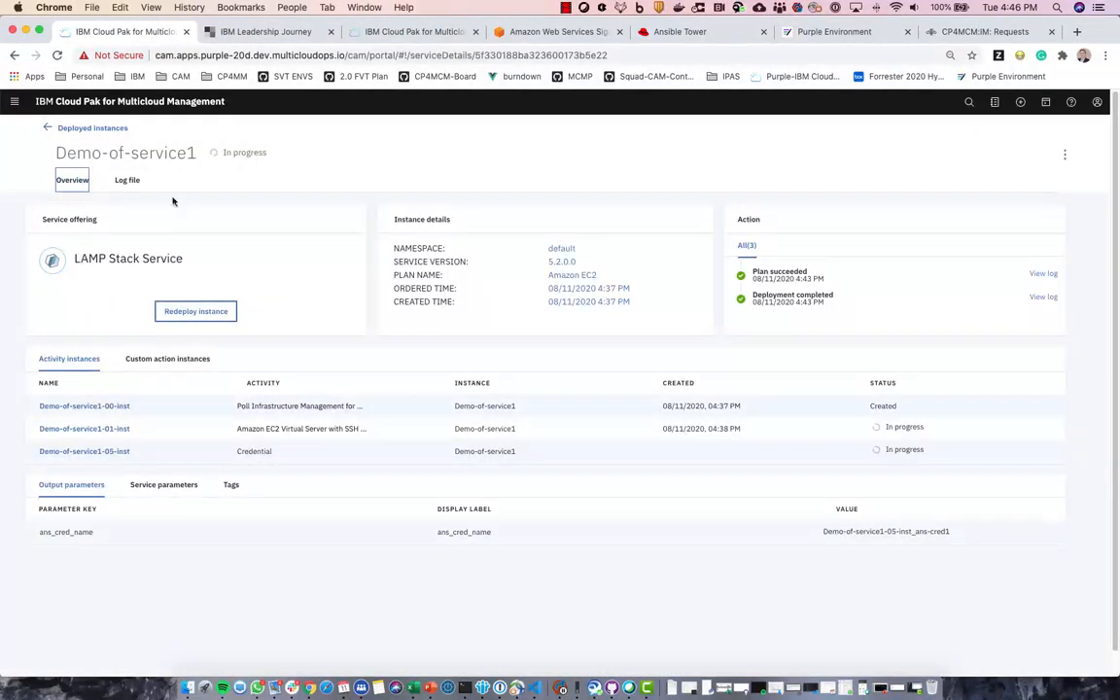
{"action": "left_click", "coordinate": [565, 32]}
- Sign in to the AWS console and filter the EC2 instances by 'demo' instead of the test filter
{"action": "left_click", "coordinate": [316, 372]}
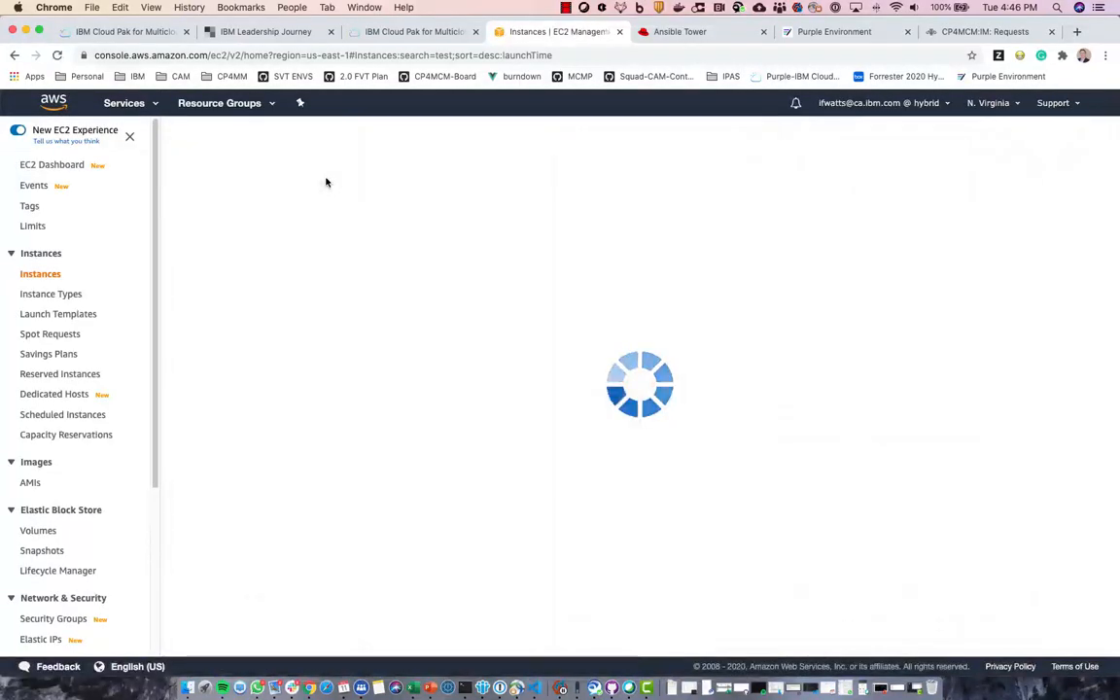
{"action": "left_click", "coordinate": [318, 166]}
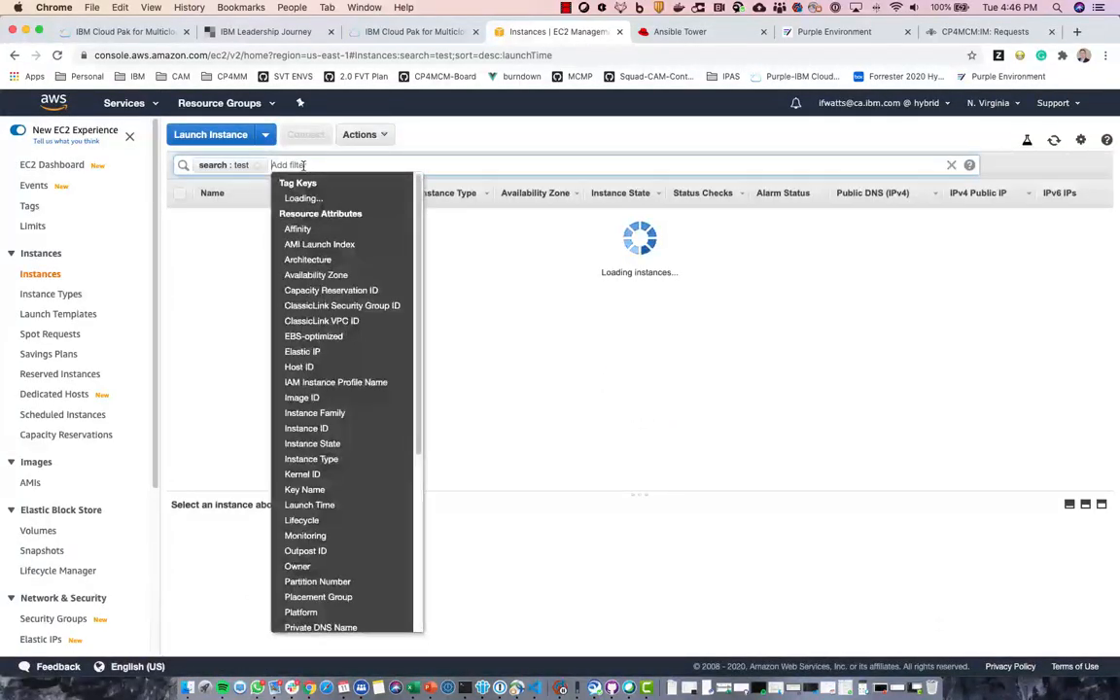
{"action": "left_click", "coordinate": [258, 166]}
{"action": "type", "text": "de"}
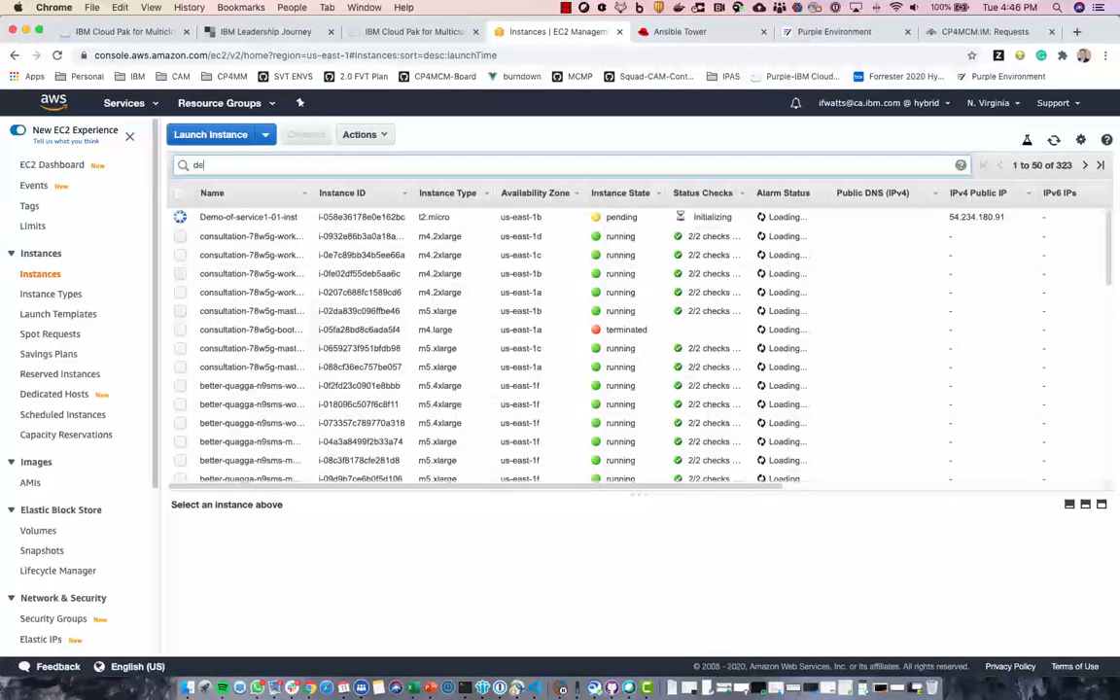
{"action": "type", "text": "mo"}
{"action": "key", "text": "Return"}
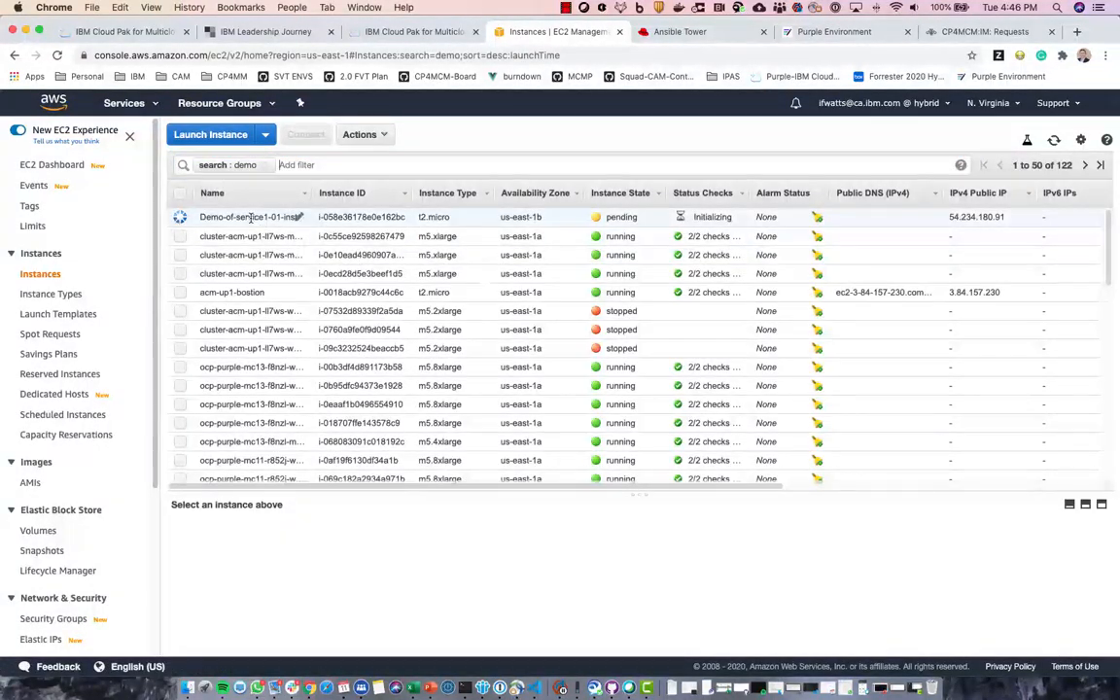
- Confirm Demo-of-service1-01-inst is a pending t2.micro instance, check its tags, then return to Cloud Pak
{"action": "left_click", "coordinate": [246, 218]}
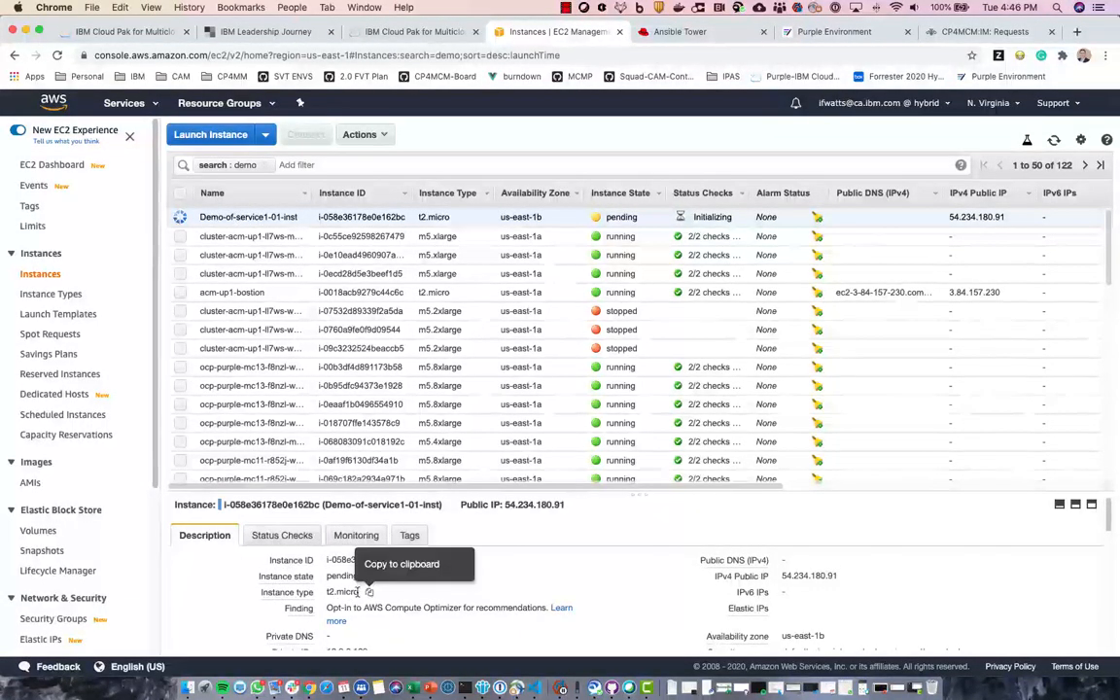
{"action": "left_click_drag", "start_coordinate": [328, 592], "coordinate": [352, 589]}
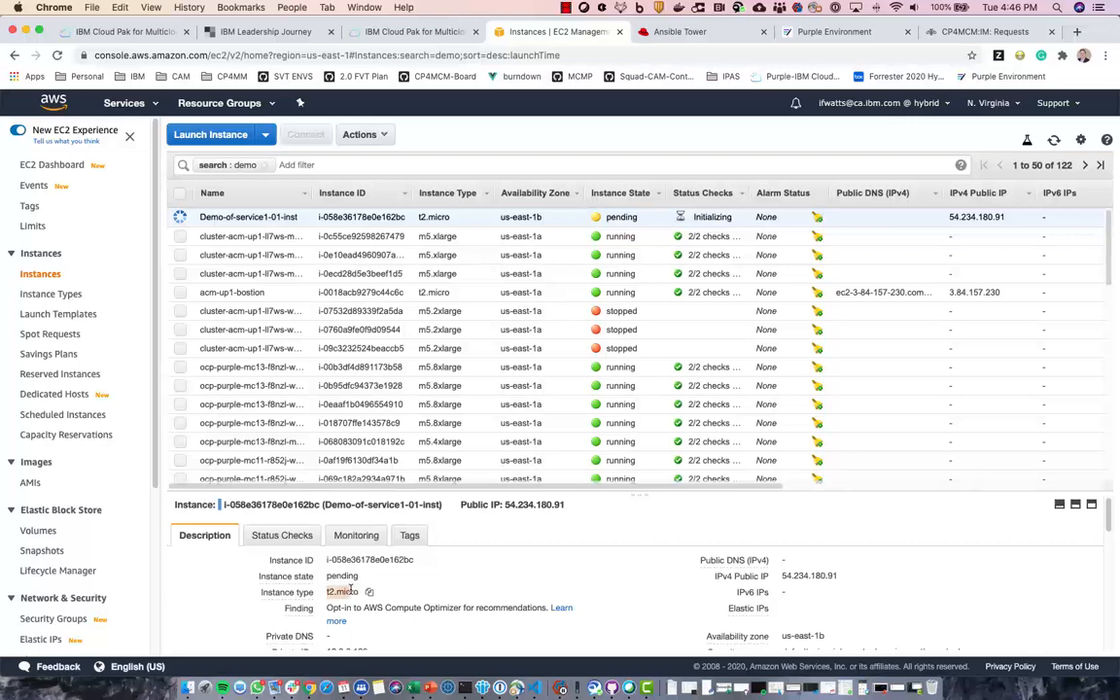
{"action": "left_click", "coordinate": [410, 538]}
{"action": "scroll", "coordinate": [456, 579], "scroll_direction": "down", "scroll_amount": 3}
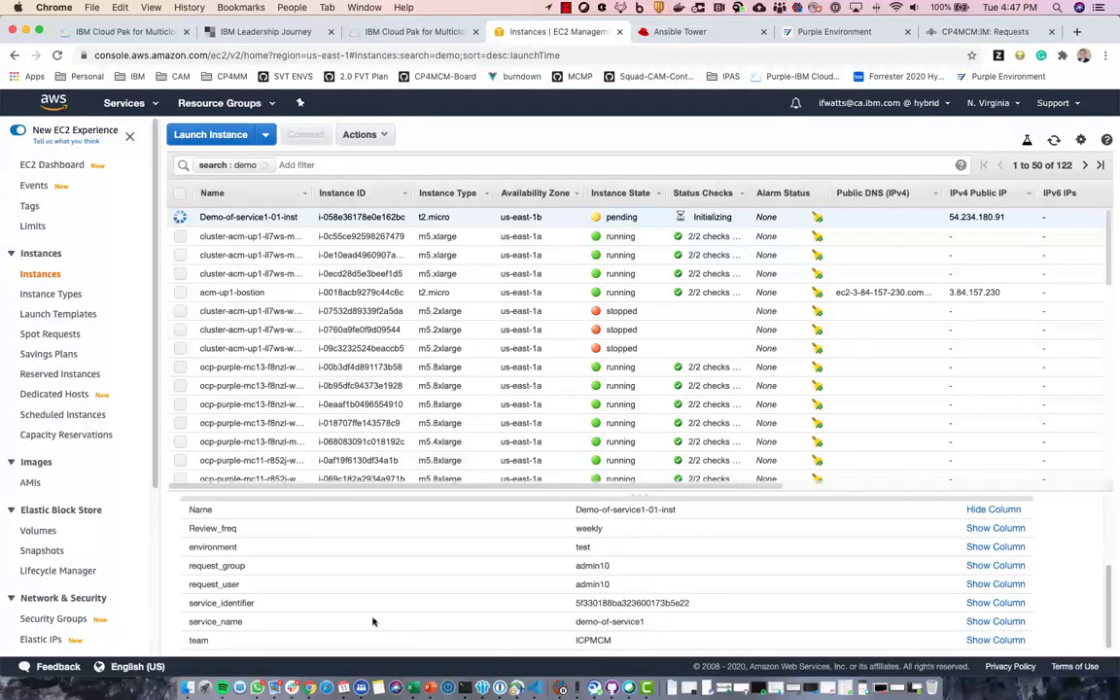
{"action": "scroll", "coordinate": [372, 621], "scroll_direction": "up", "scroll_amount": 3}
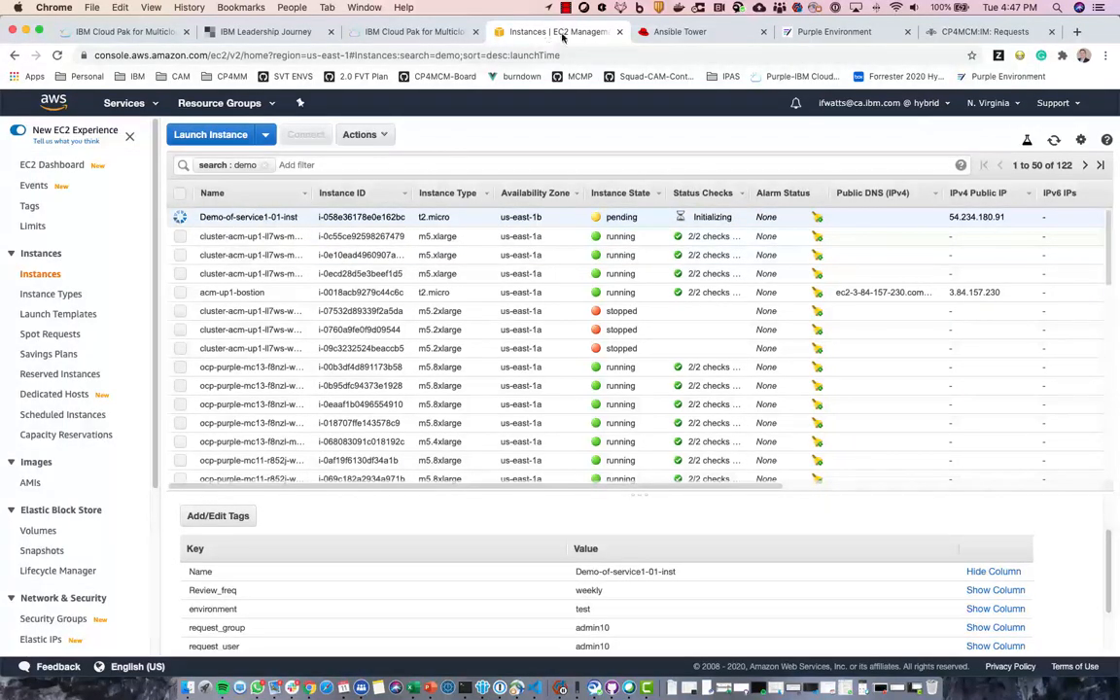
{"action": "left_click", "coordinate": [147, 36]}
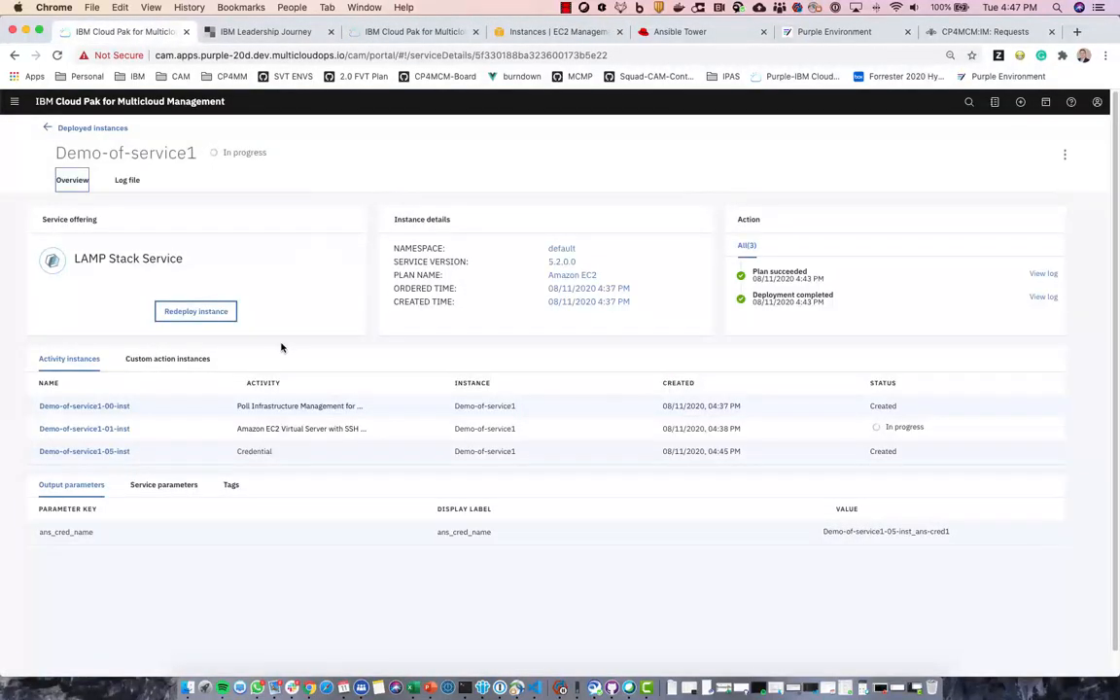